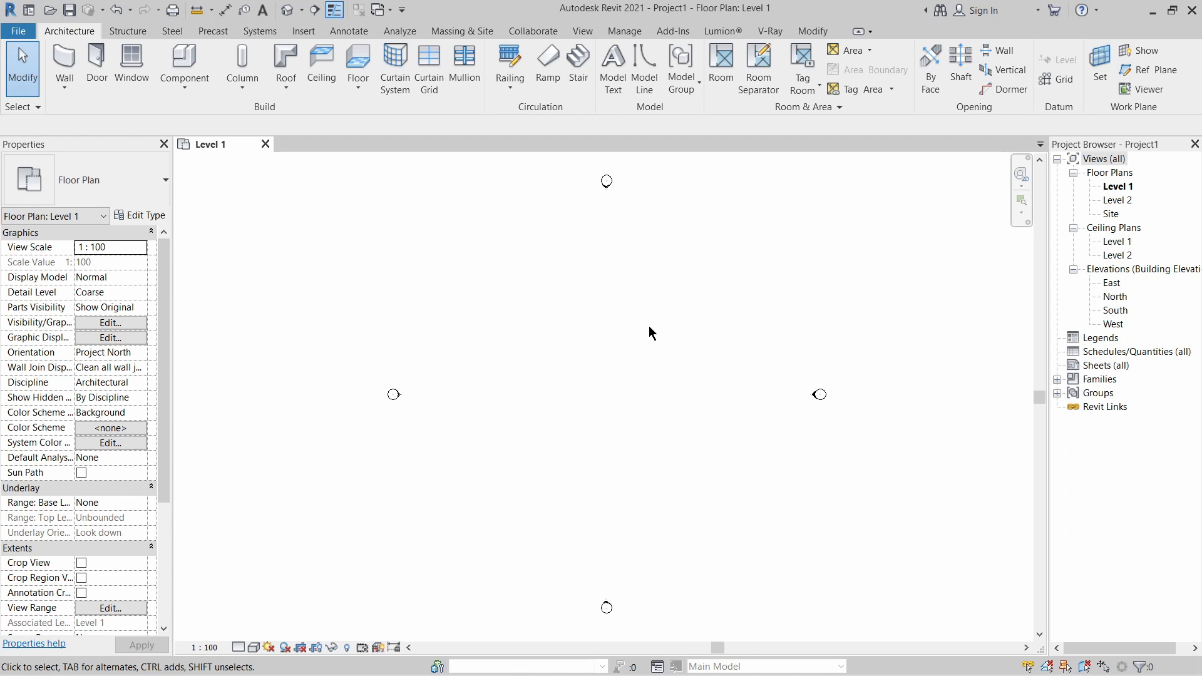
key(w)
key(a)
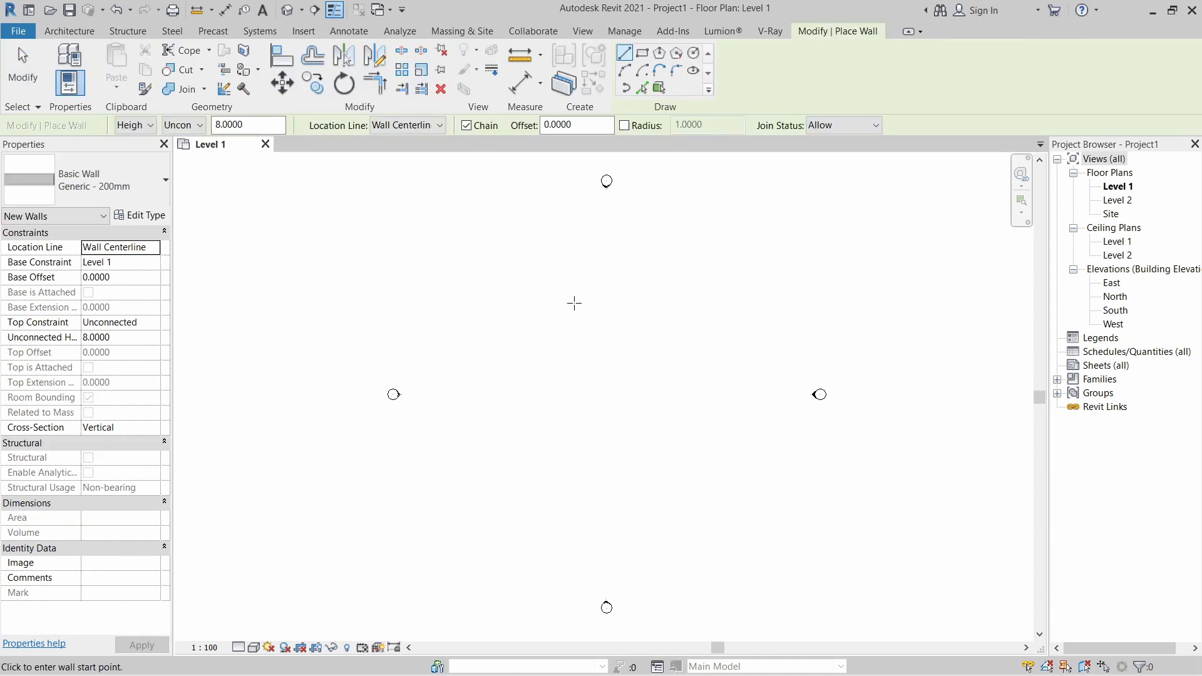
key(Escape)
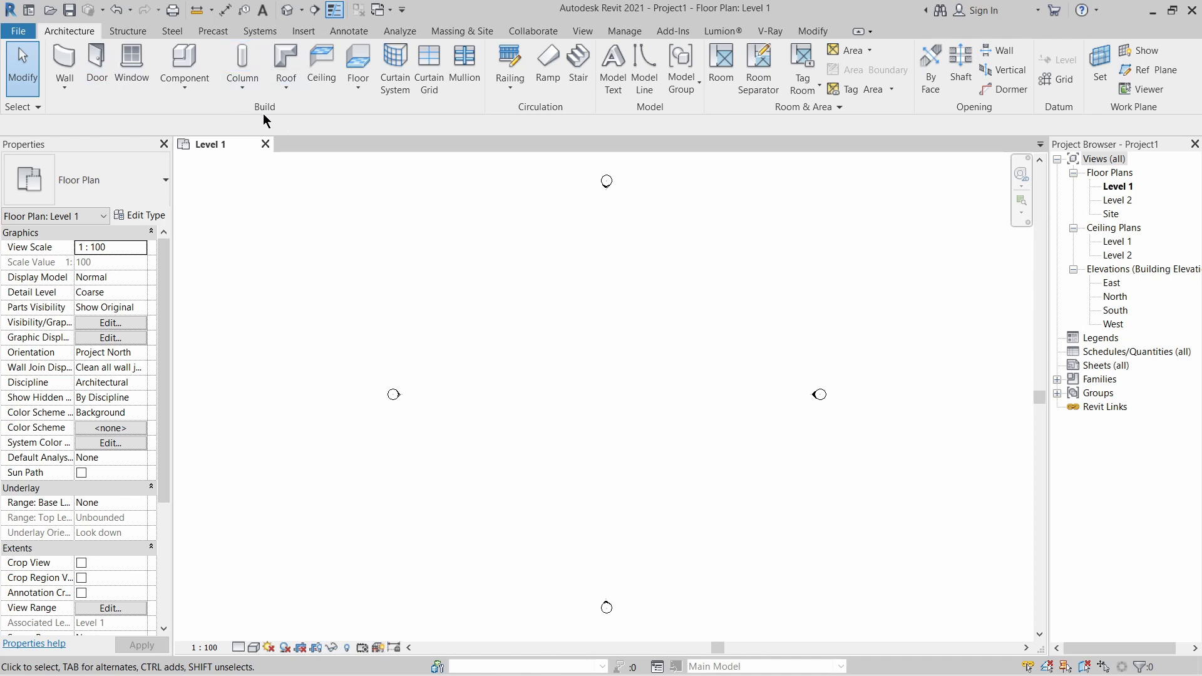
Draw a horizontal Generic - 200mm wall 10 m long in the Level 1 plan, heading east from its start point.
click(69, 60)
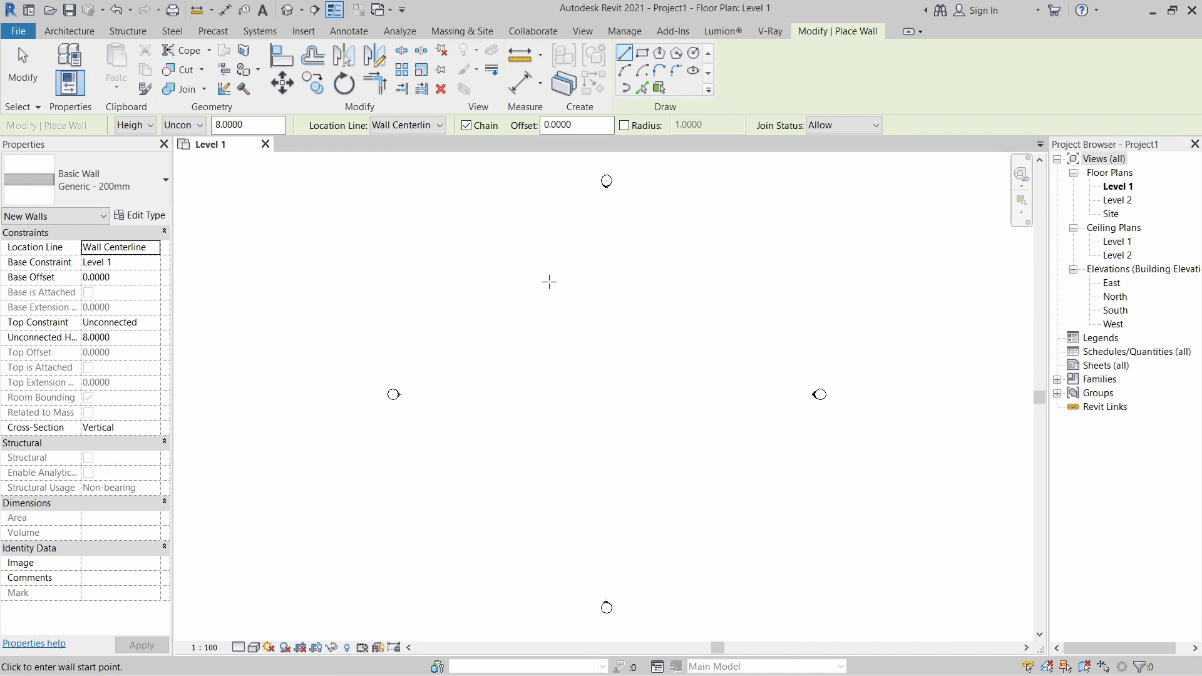
click(508, 294)
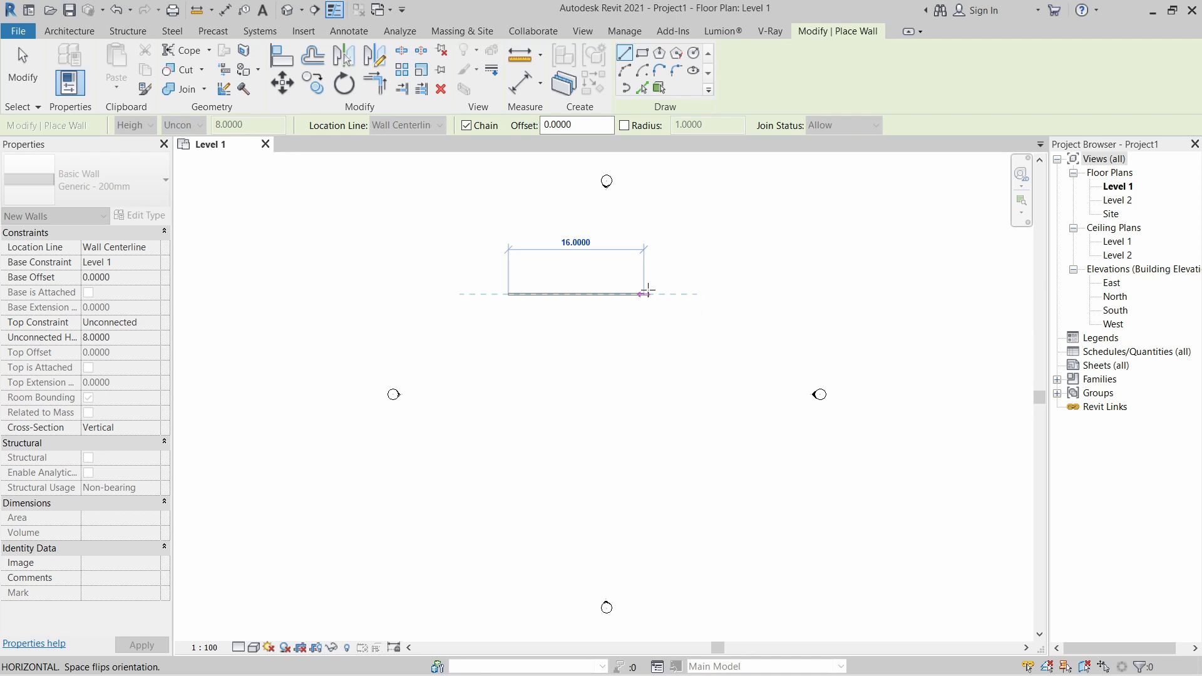
text(10)
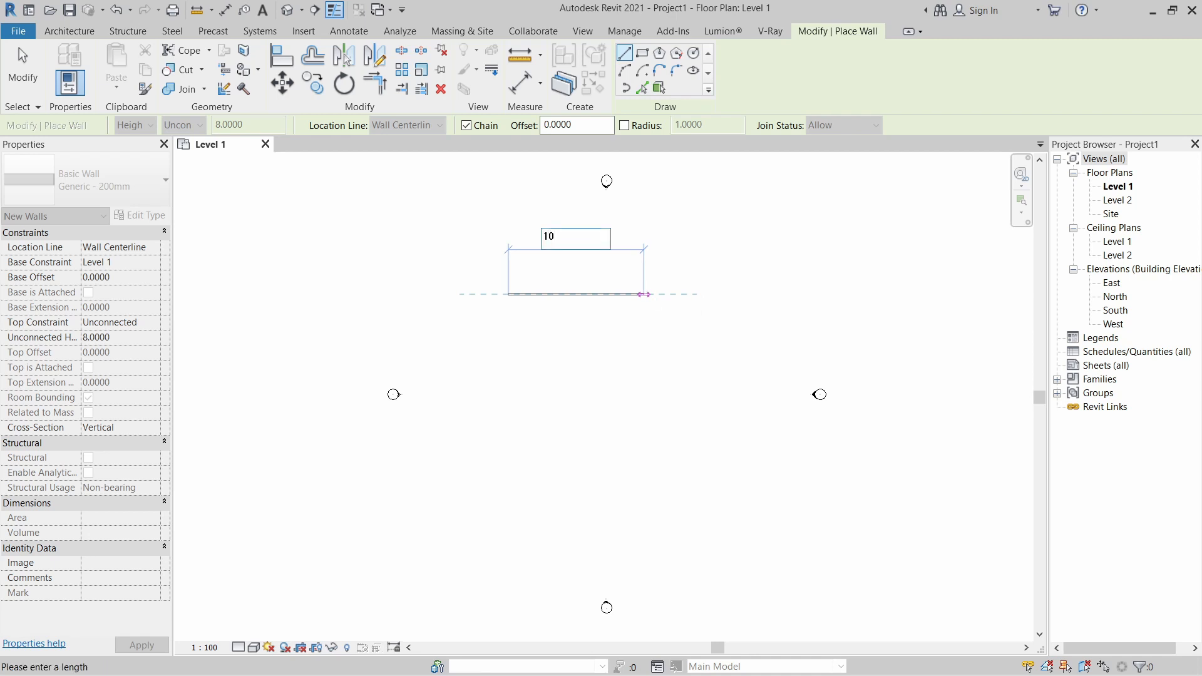
key(Return)
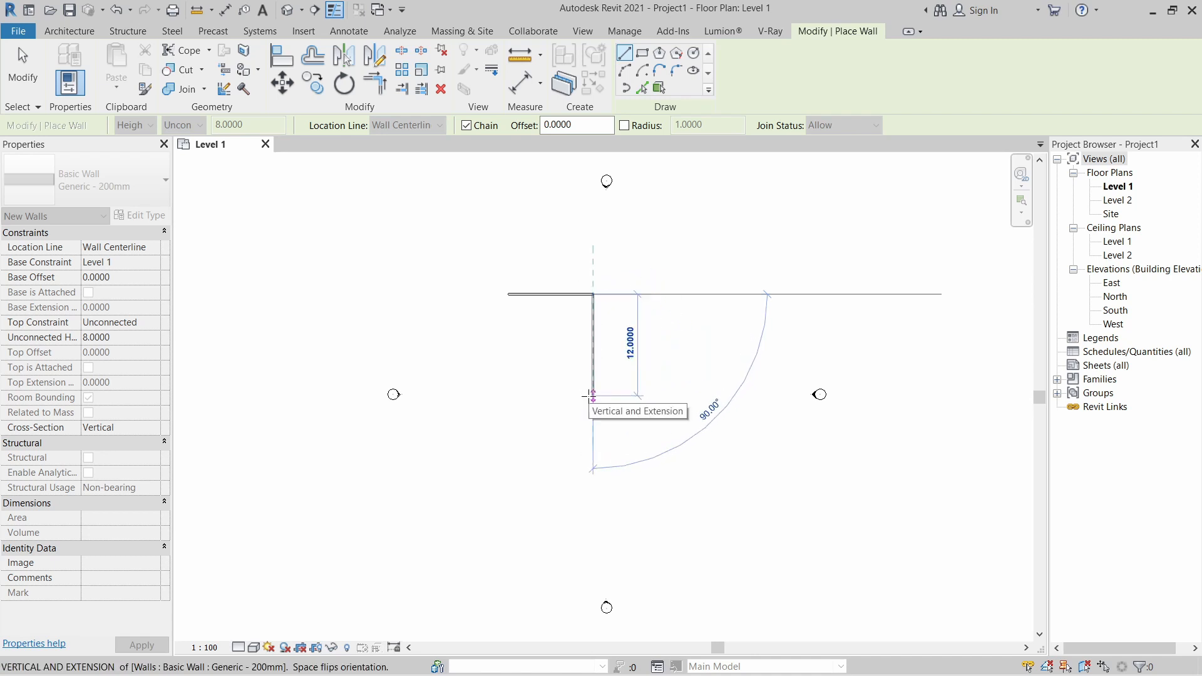
Continue the wall chain about 12 m south, west, and about 23 m north, wrap it east and south around the first walls, and end it.
click(592, 395)
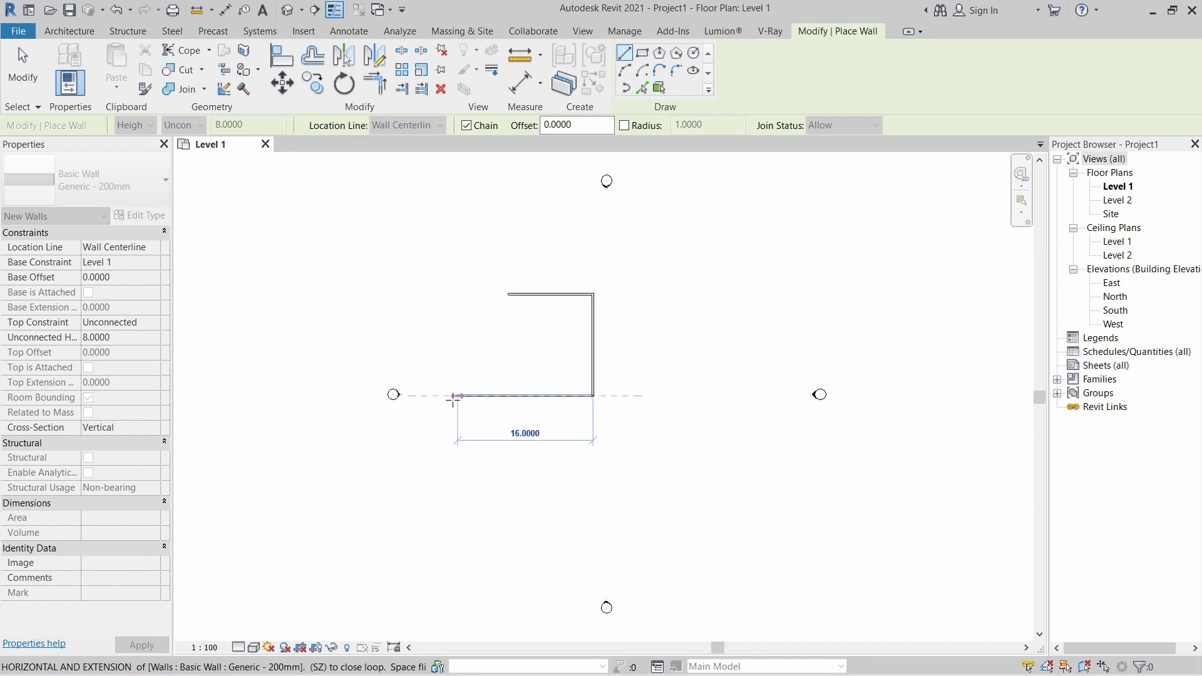
click(449, 396)
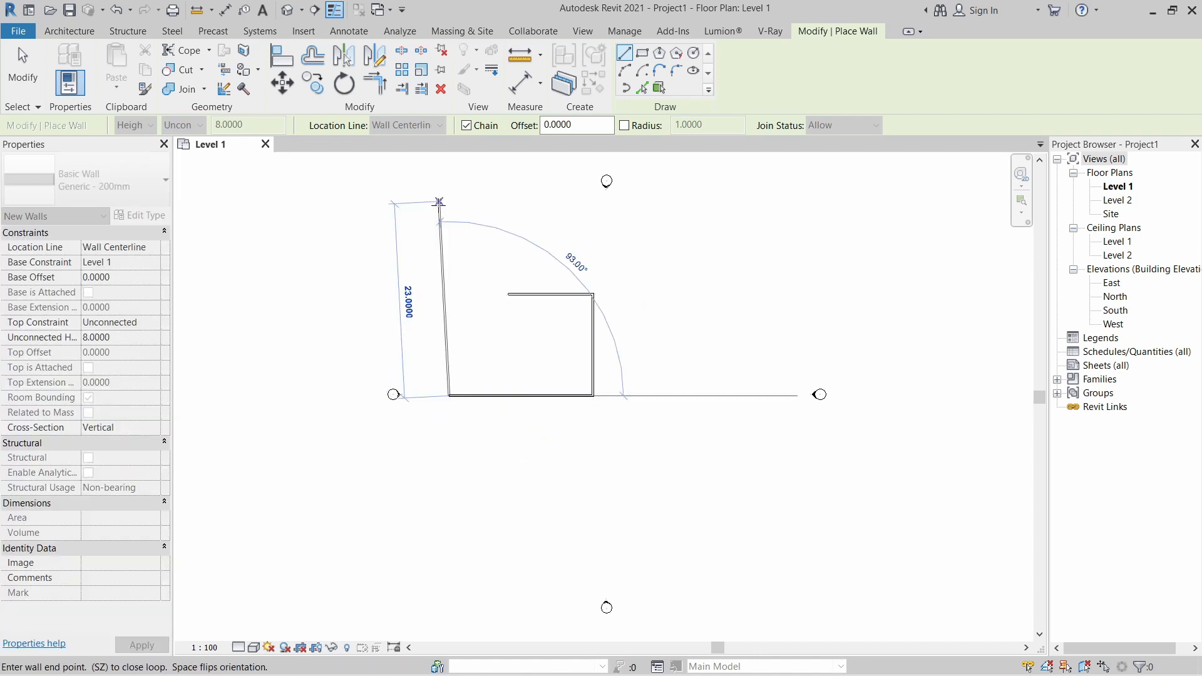
click(448, 201)
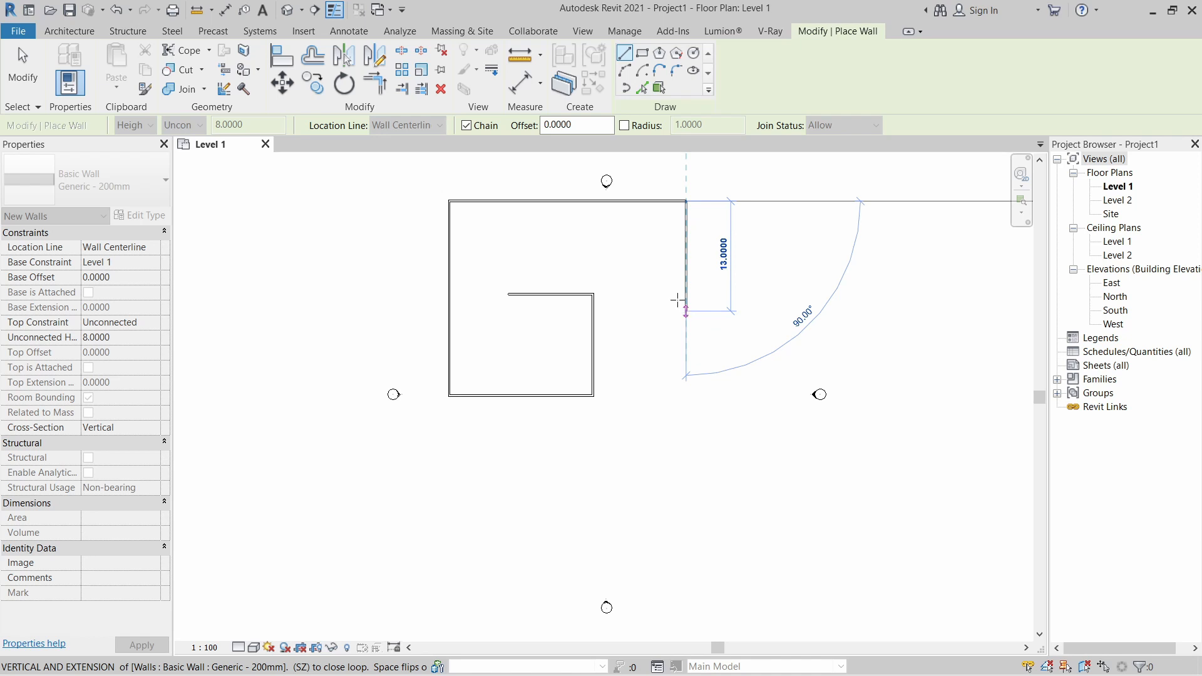
click(466, 126)
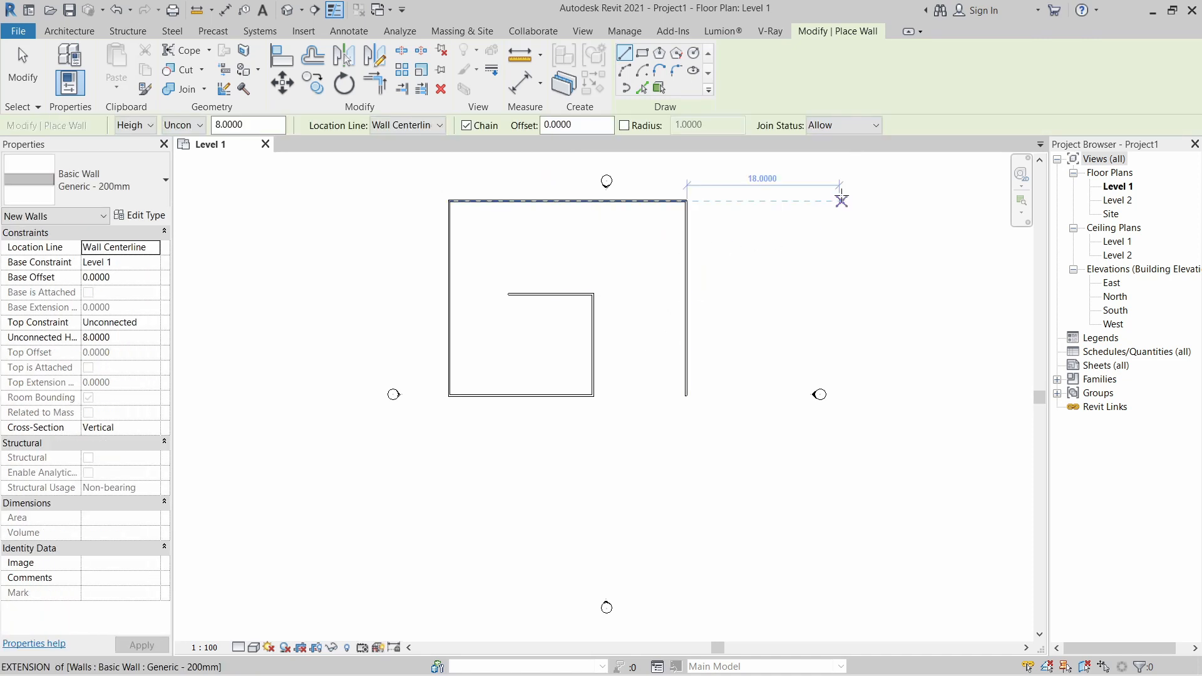
key(Escape)
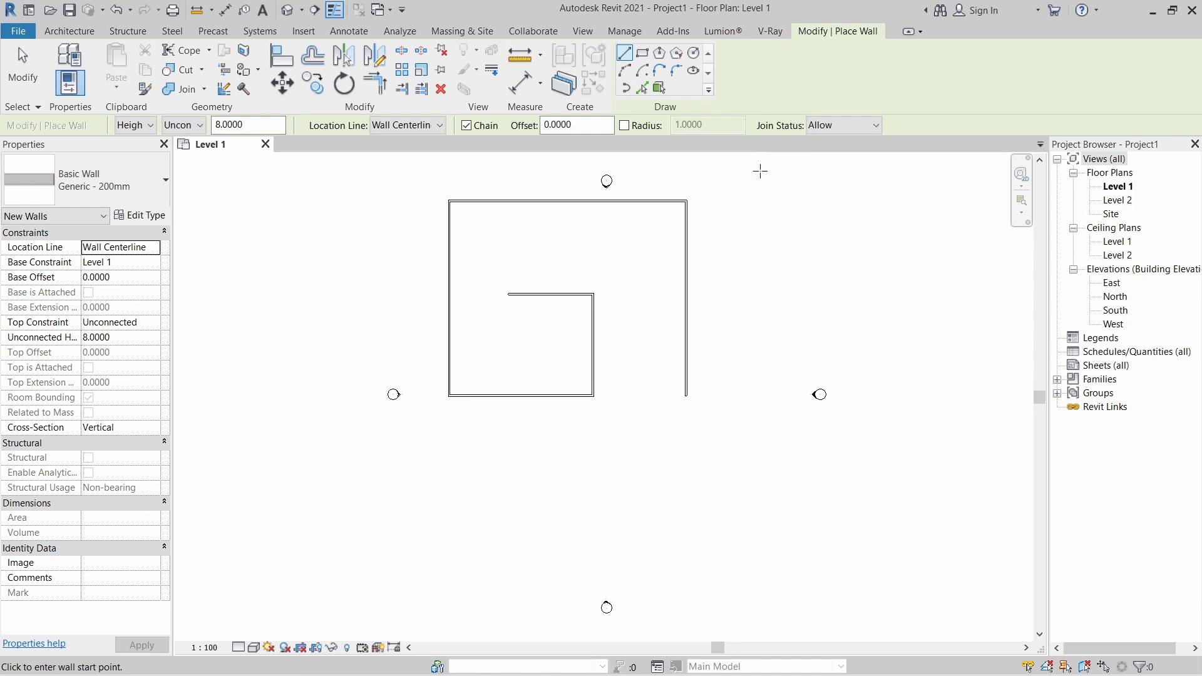
Draw a joined L of two walls east of the existing ones, about 14 m south and then east, and end the chain.
click(726, 209)
click(726, 327)
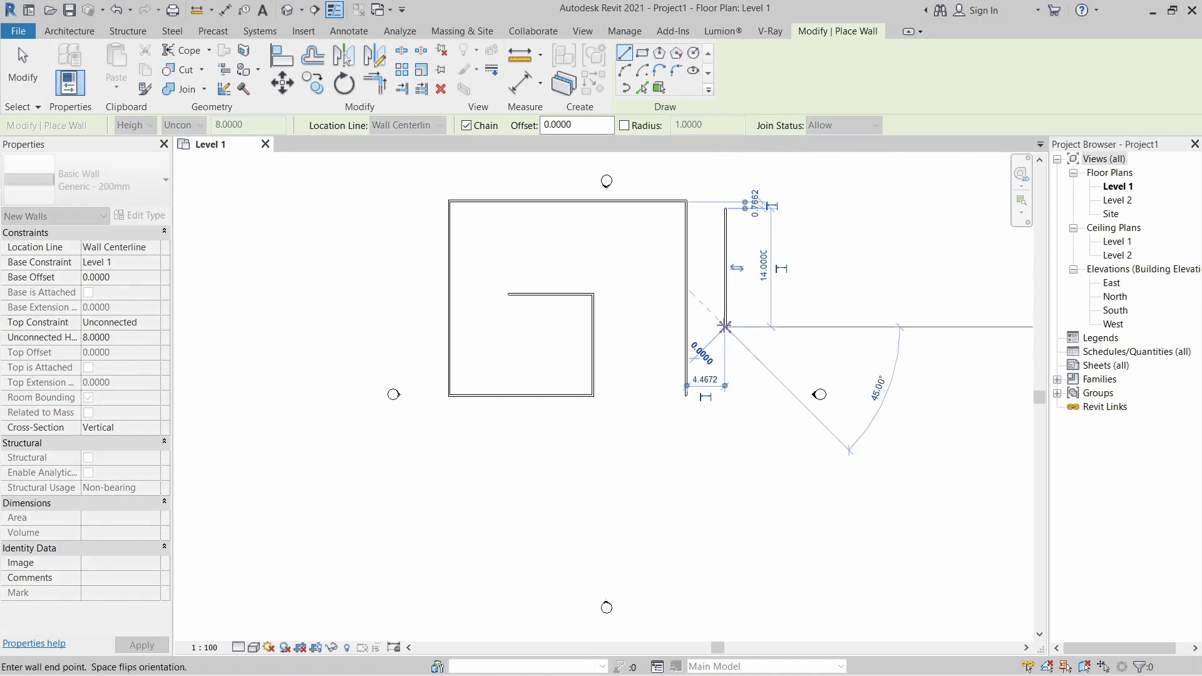
click(836, 326)
scroll(729, 324, up, 6)
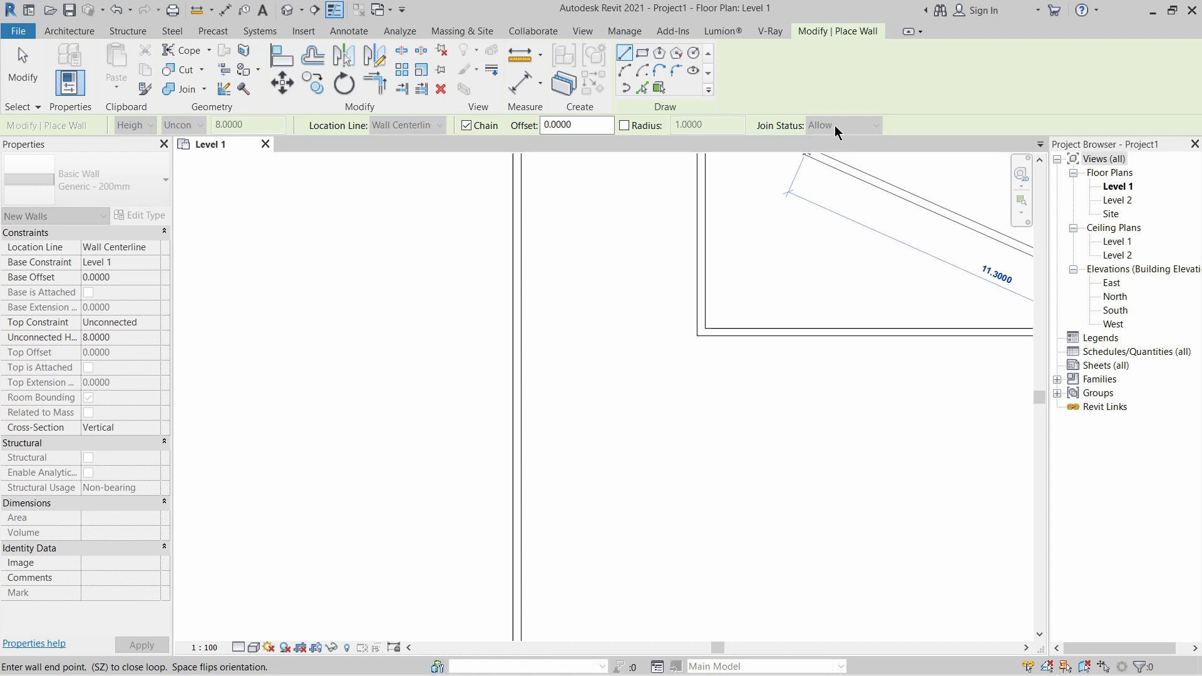
key(Escape)
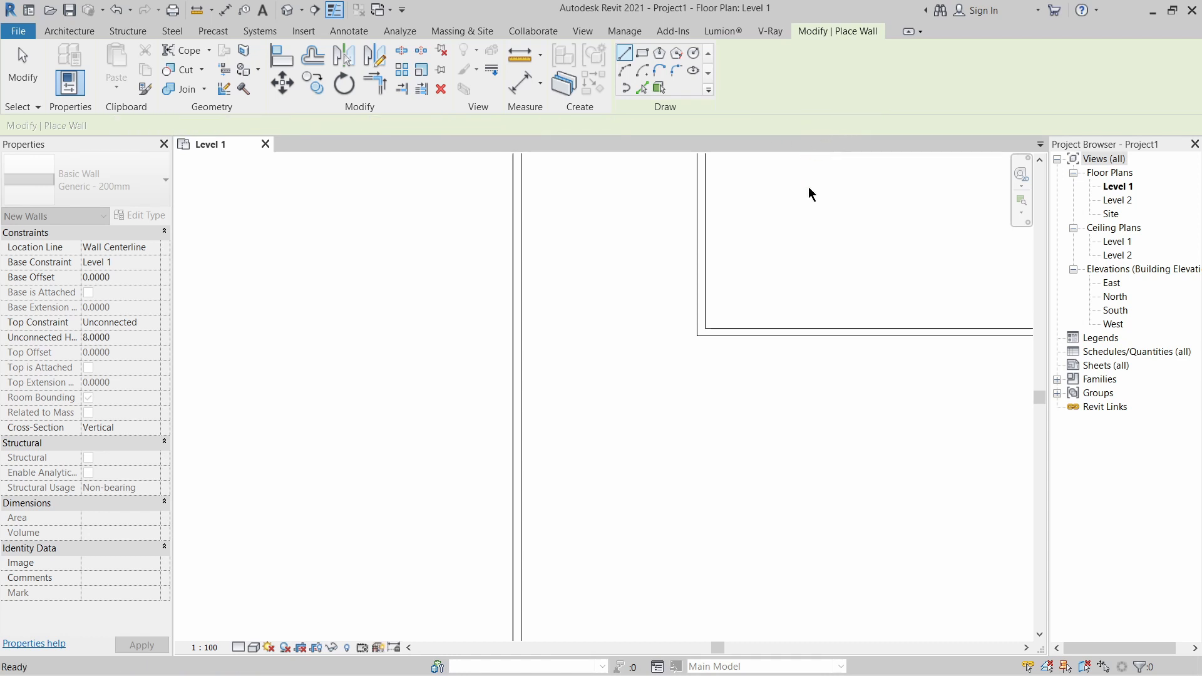
middle_drag(805, 233, 459, 410)
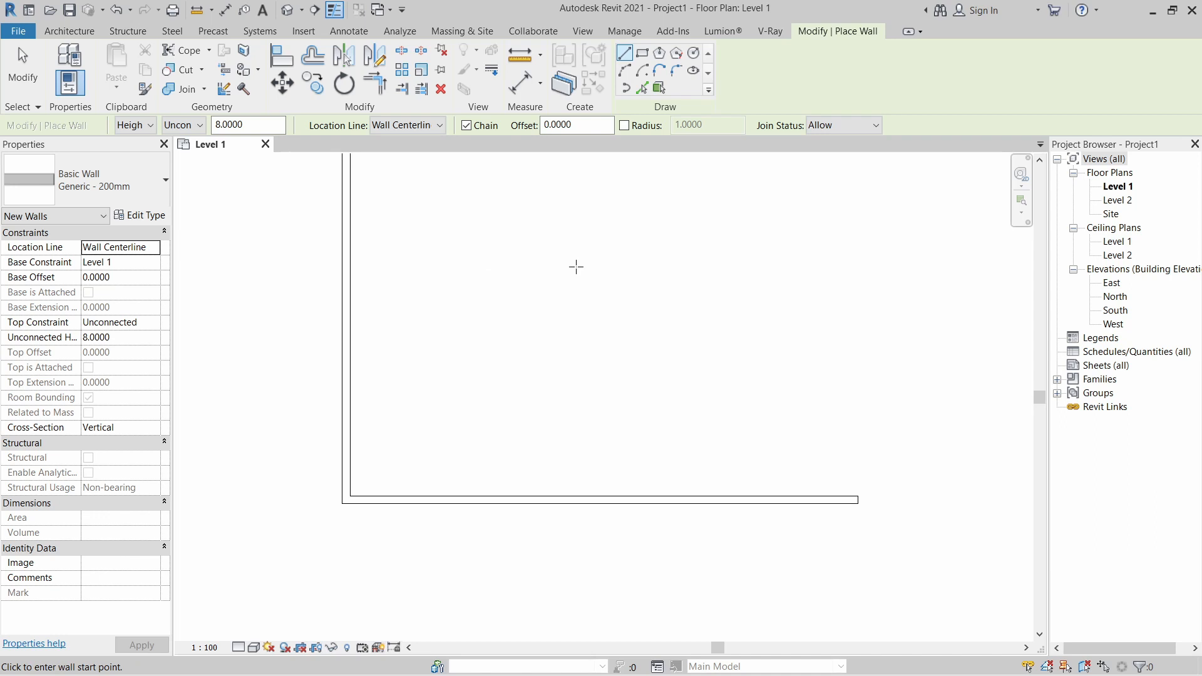
Set Join Status to Disallow and draw two chained walls from the L's upper end, east to align with its lower wall's end and then south.
click(835, 125)
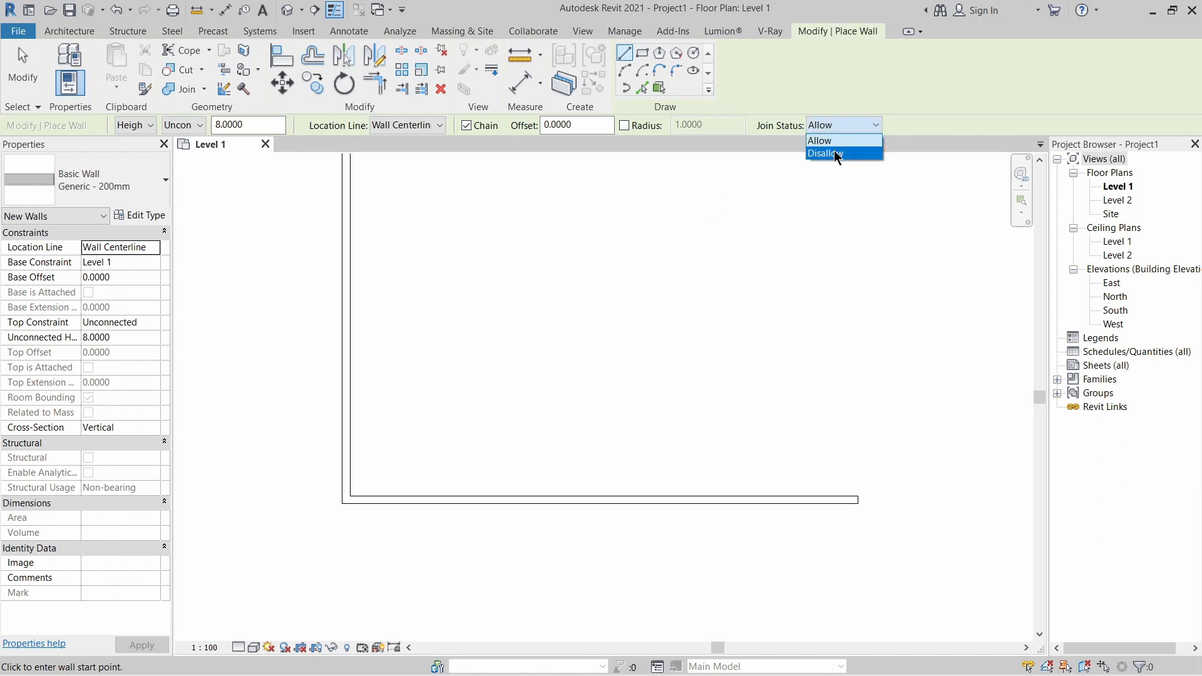
click(835, 154)
scroll(733, 333, down, 3)
middle_drag(731, 333, 676, 485)
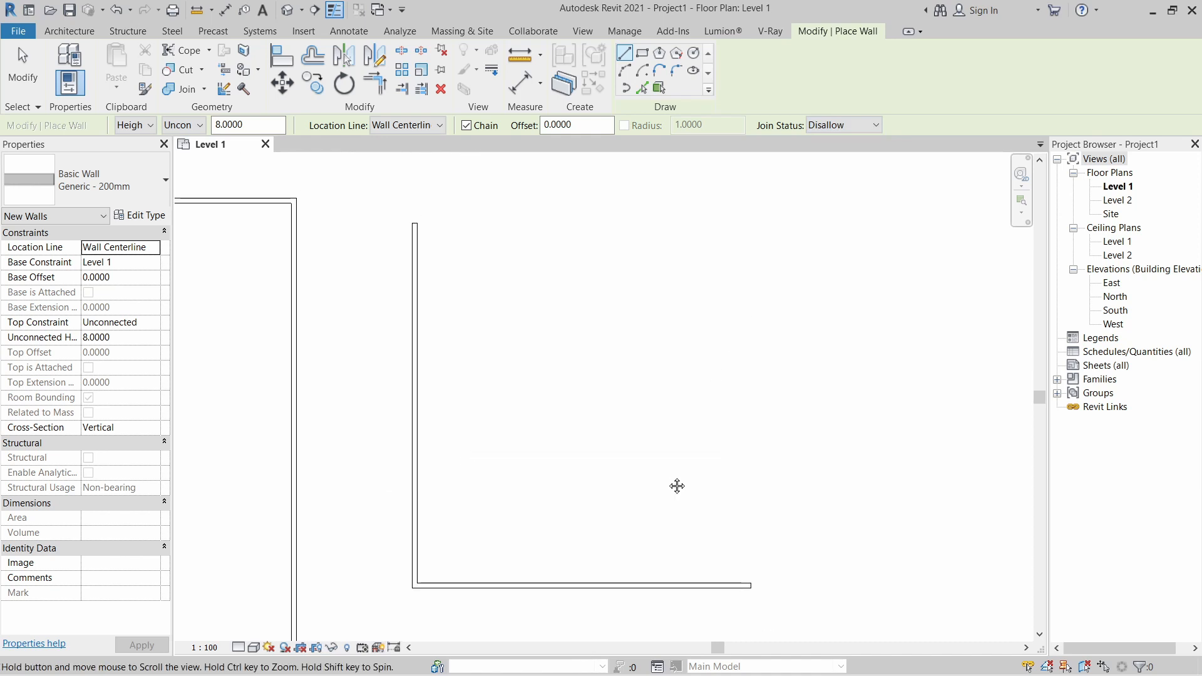
click(415, 224)
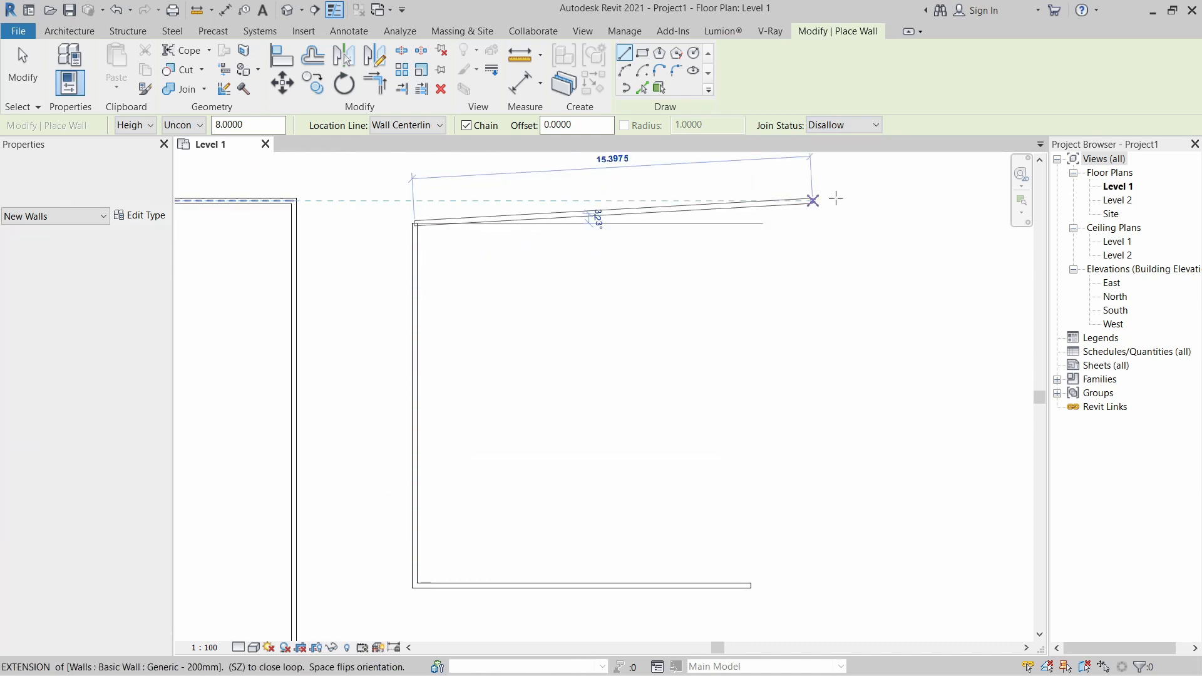
click(751, 222)
click(751, 391)
key(Escape)
key(Escape)
scroll(771, 232, up, 5)
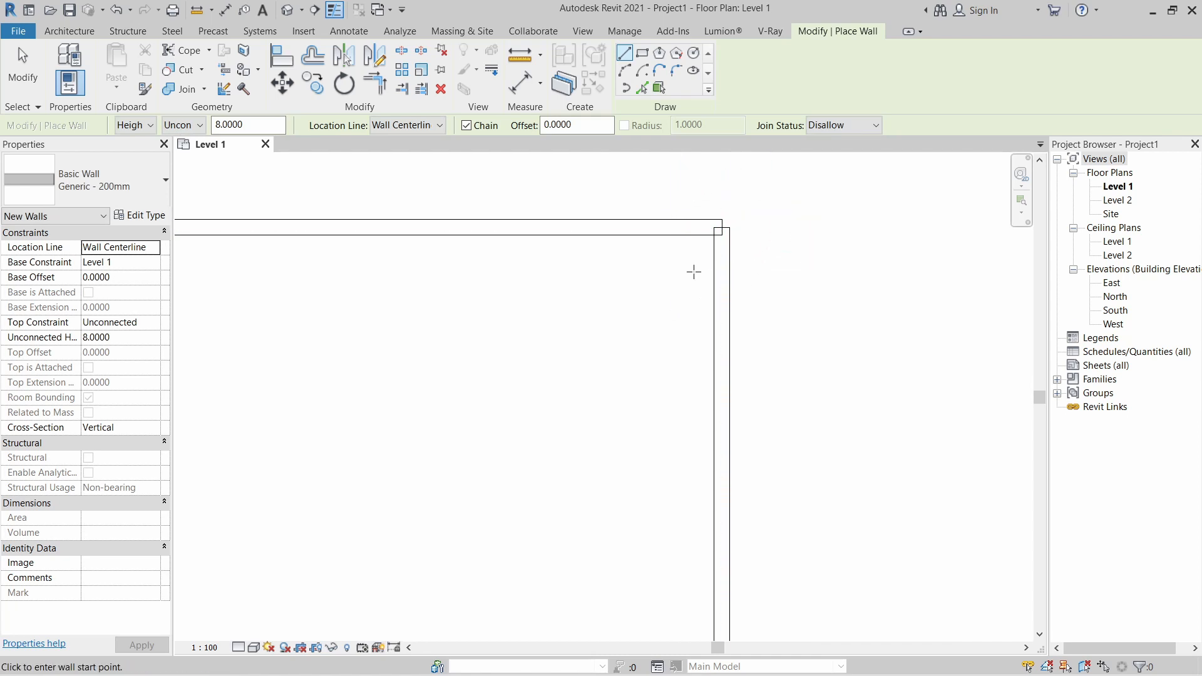
Set the Join Status for new walls back to Allow.
click(825, 124)
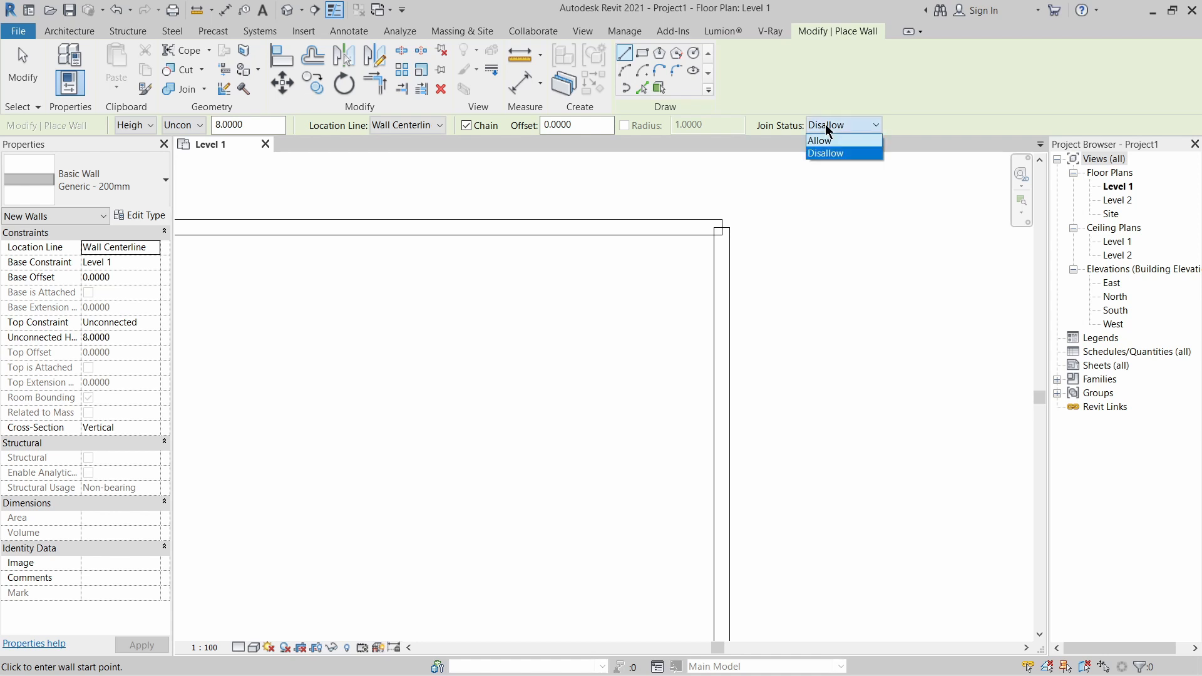
click(820, 142)
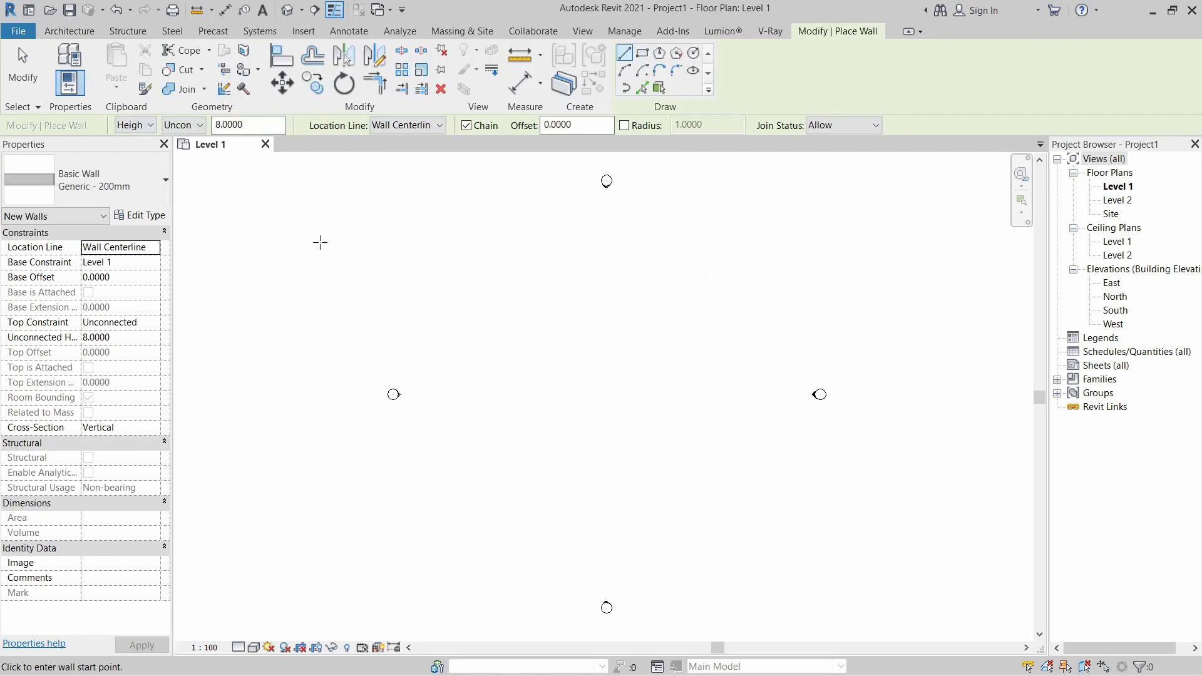
click(151, 126)
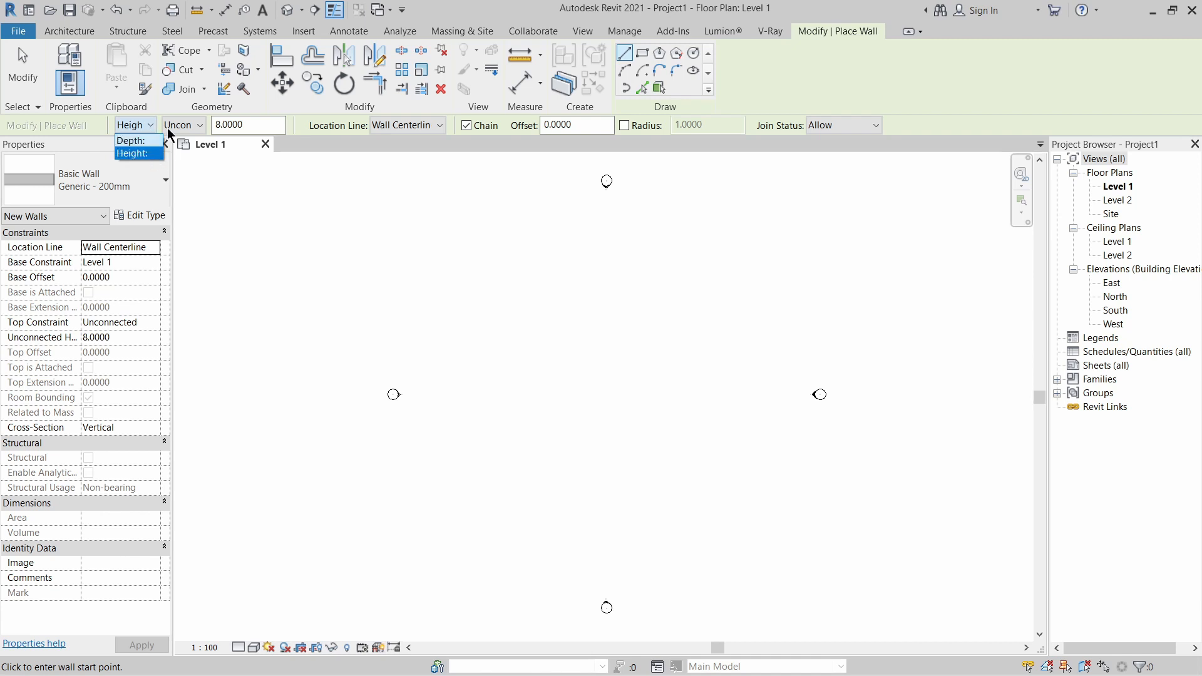
click(264, 142)
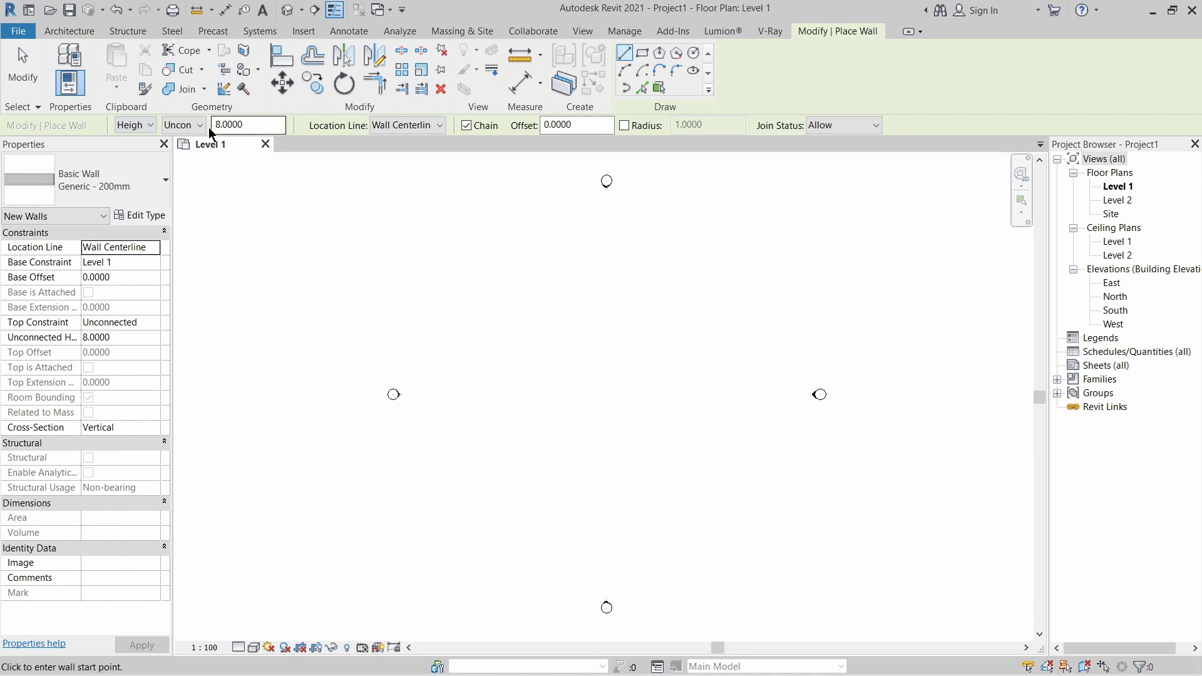
click(199, 126)
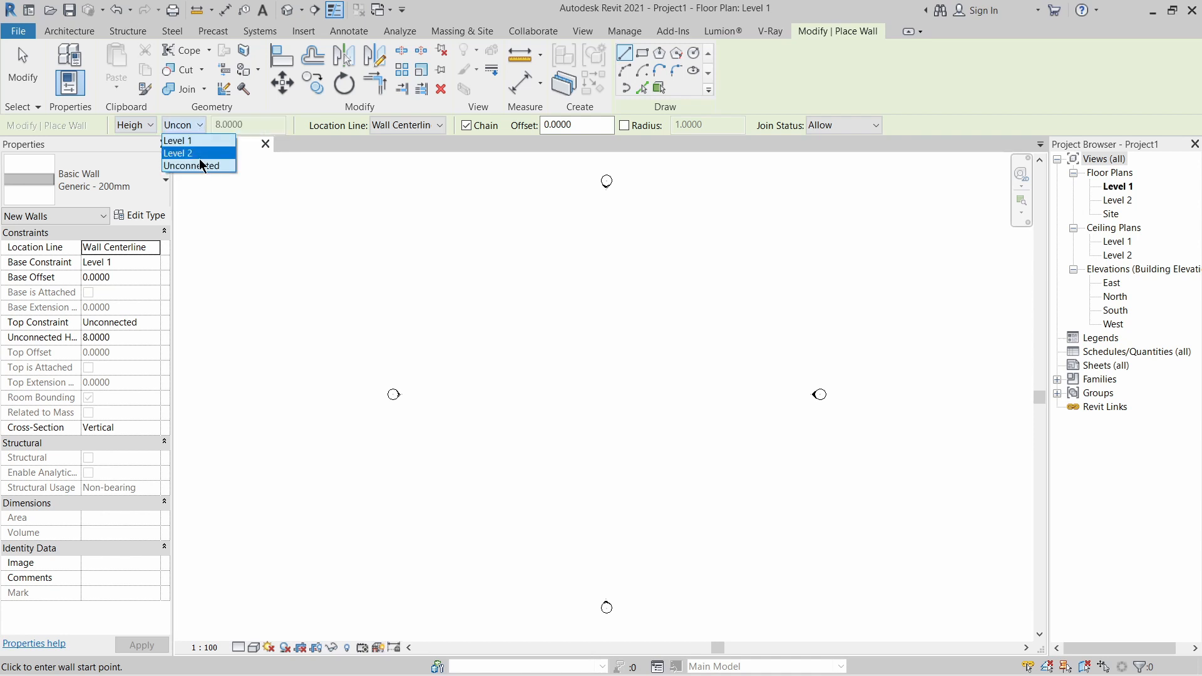
click(246, 128)
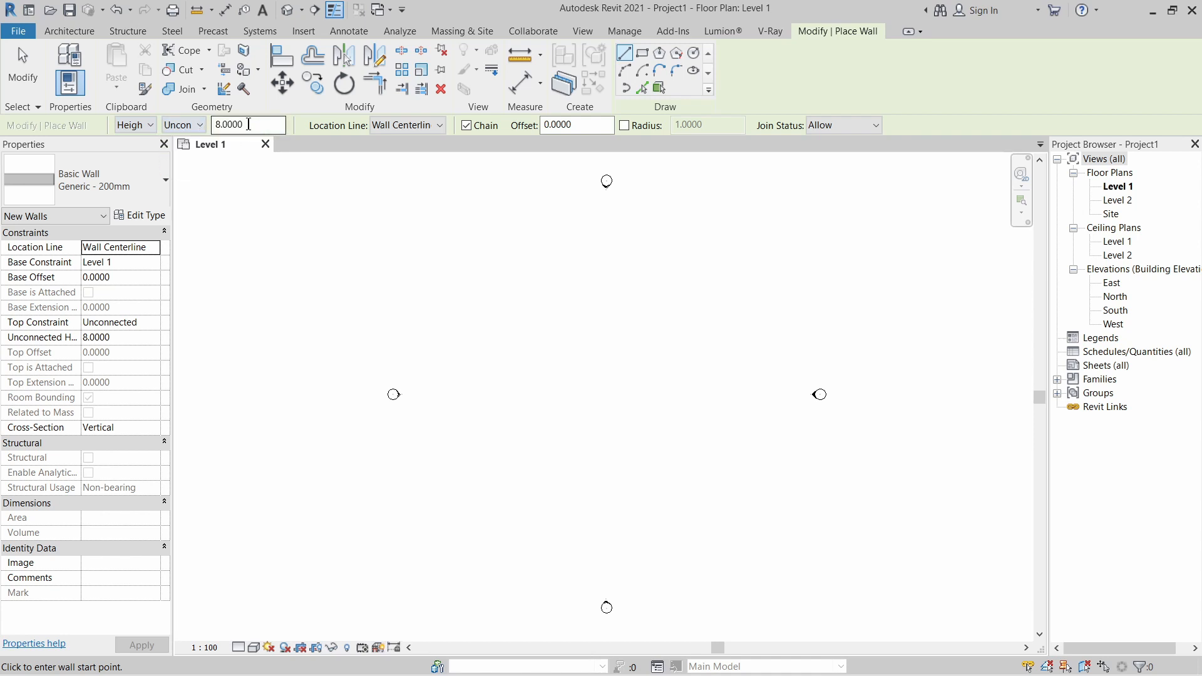
drag(250, 124, 217, 124)
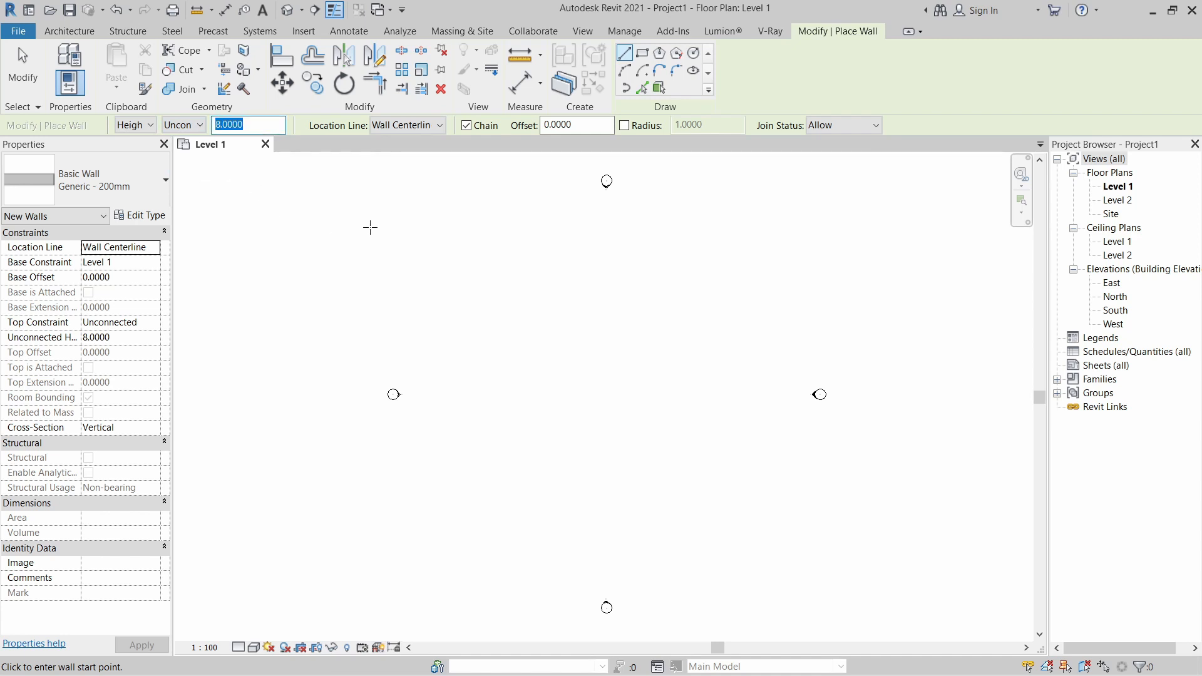
click(259, 212)
key(Escape)
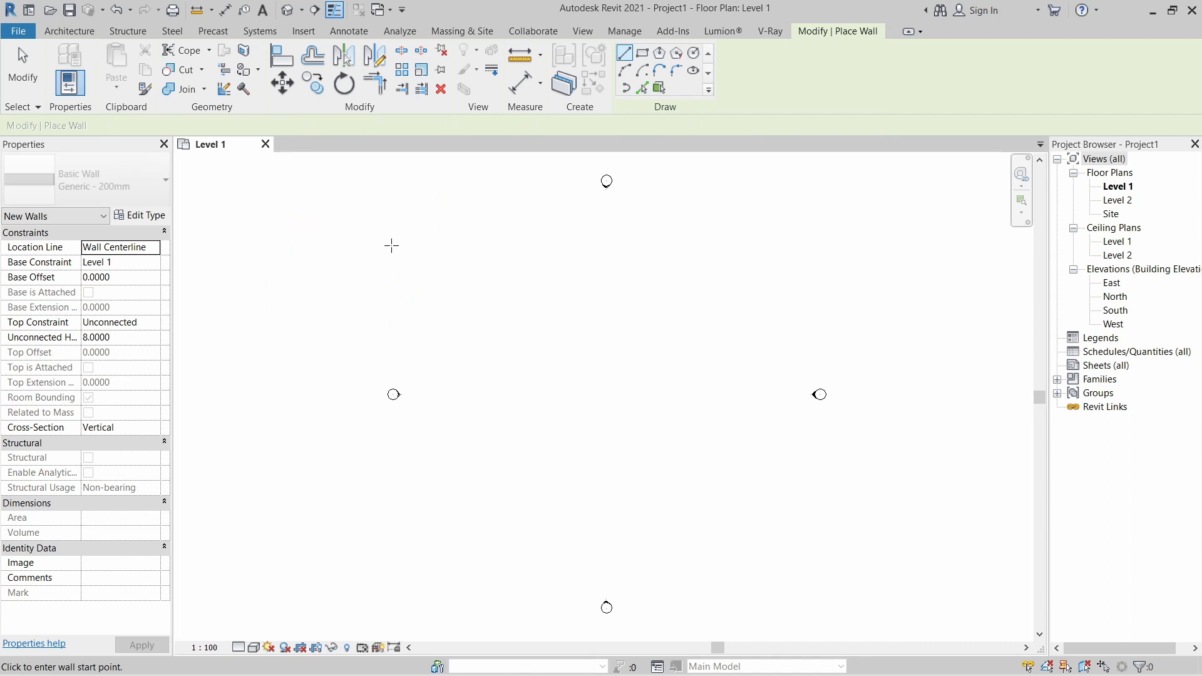
Draw a single horizontal wall about 19 m long between the elevation markers in the Level 1 plan and leave the Wall tool.
click(510, 352)
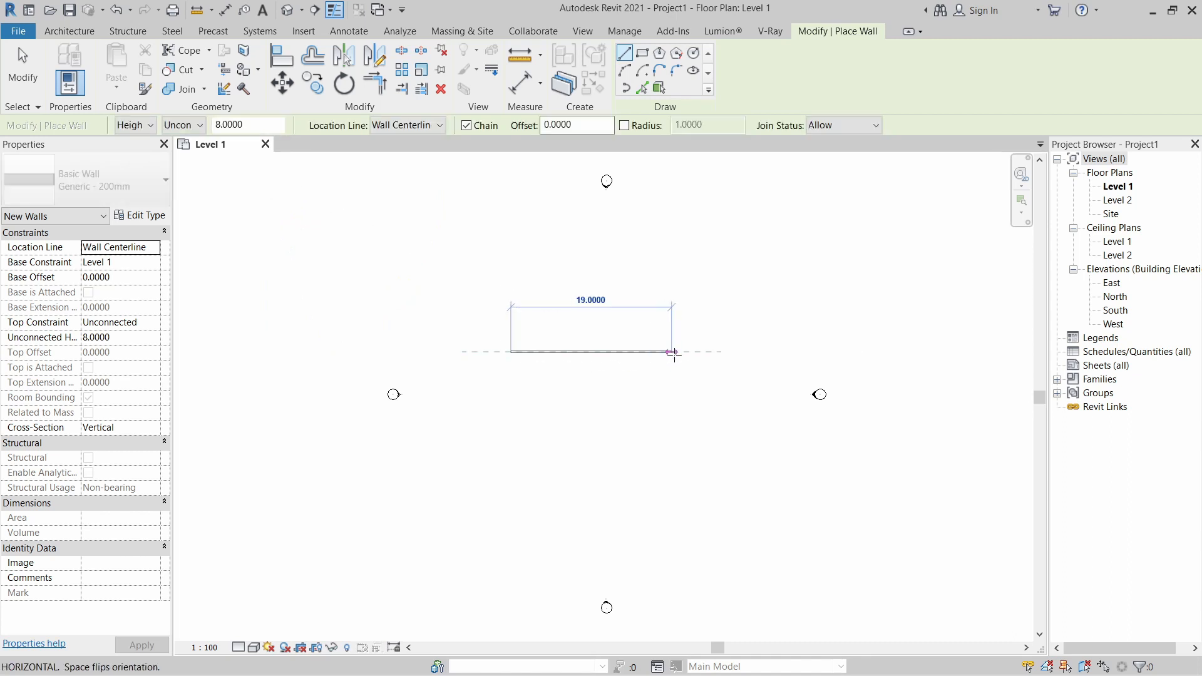
click(671, 351)
key(Escape)
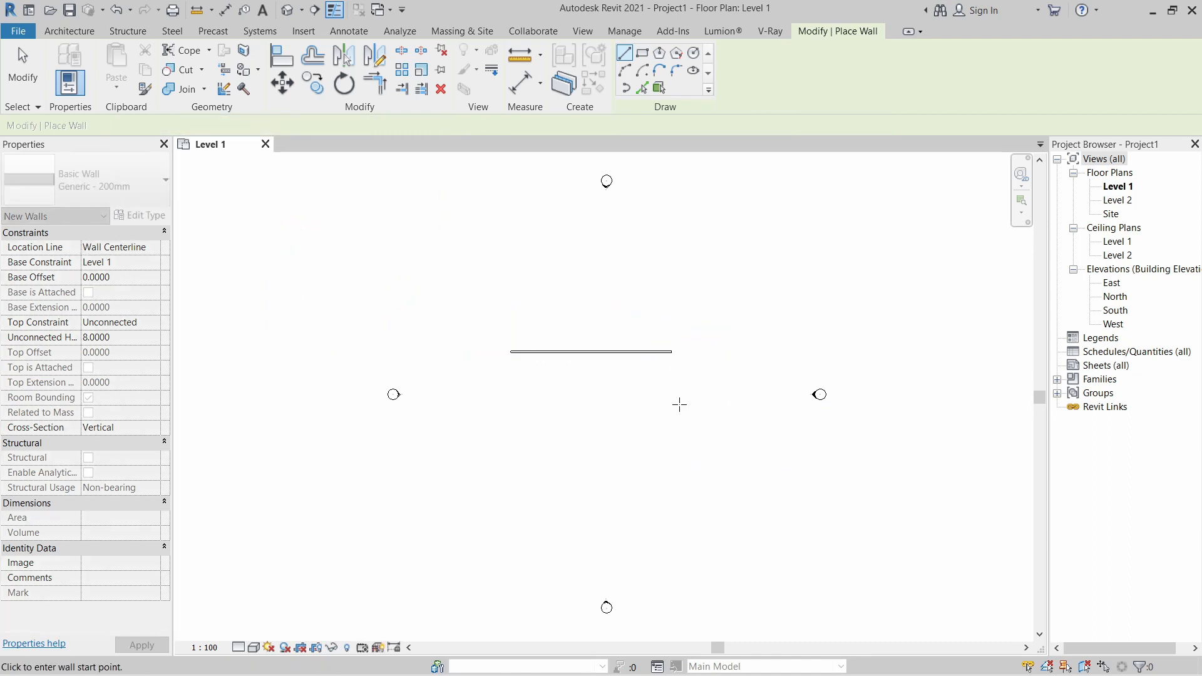
key(Escape)
Select the new wall and open the East elevation, framing the wall together with Level 1 and Level 2.
click(636, 351)
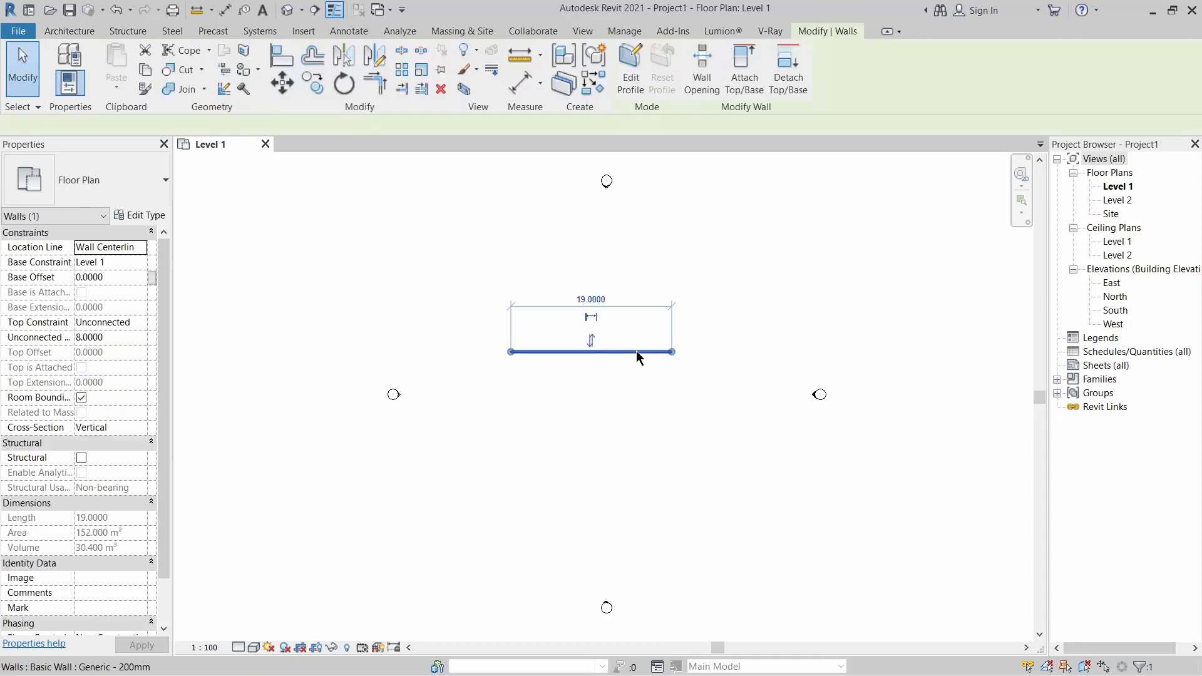
double_click(1116, 285)
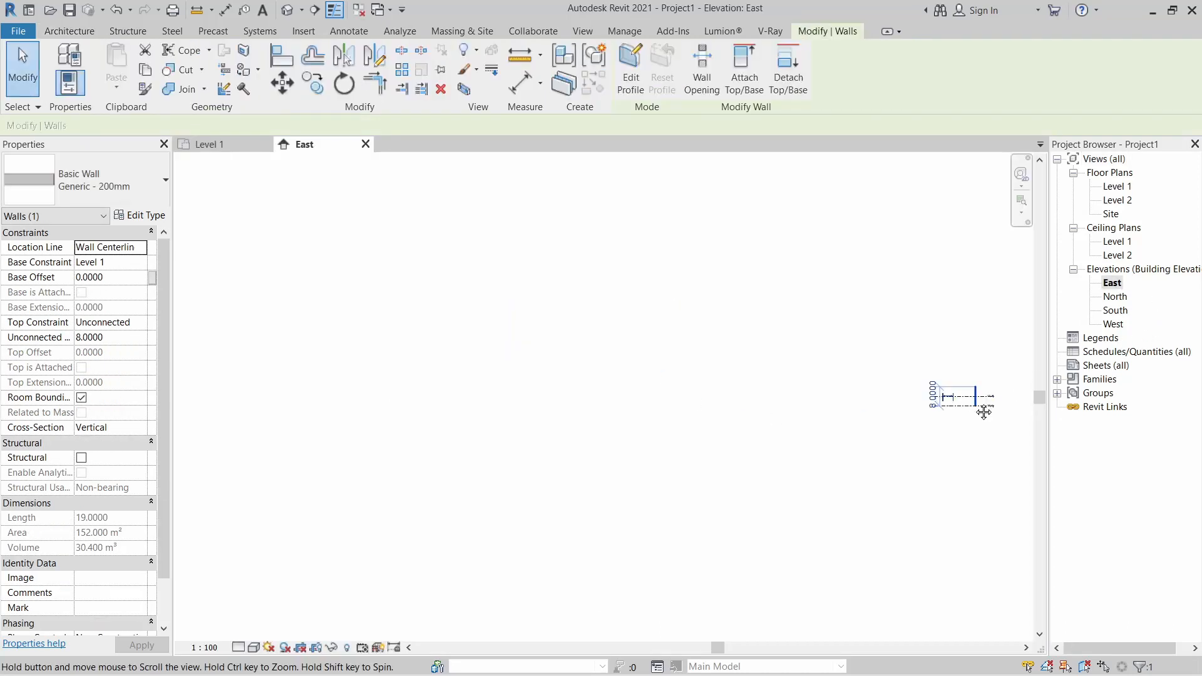
scroll(985, 407, up, 8)
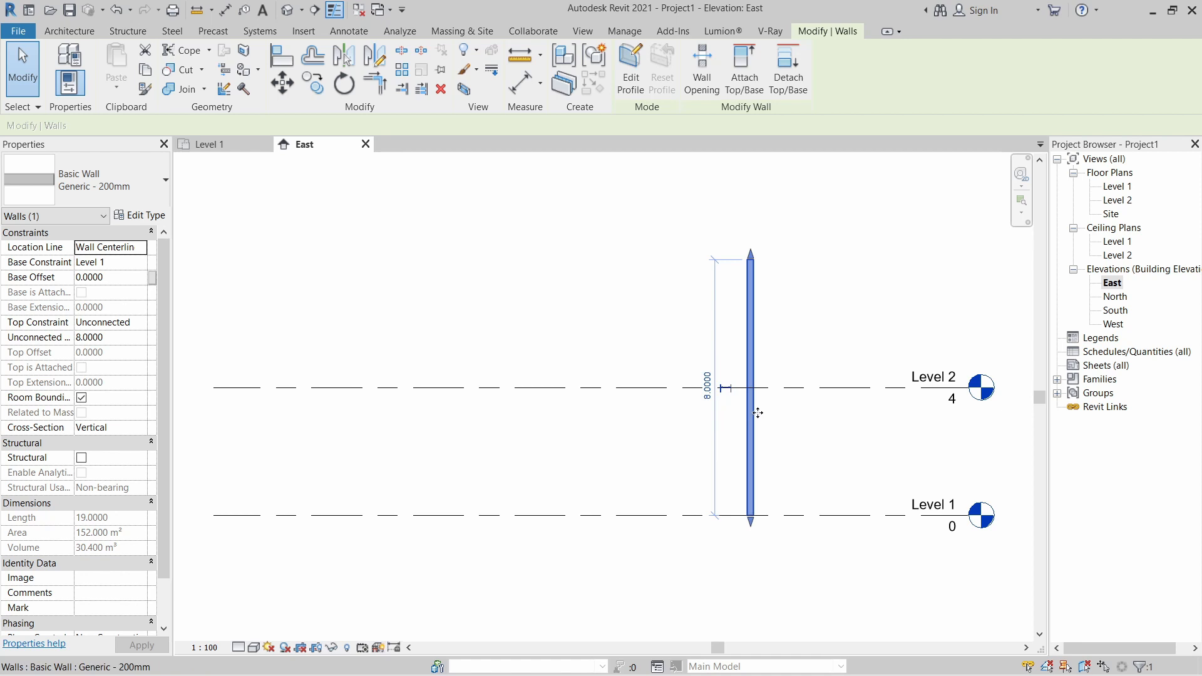
scroll(798, 435, up, 1)
middle_drag(801, 437, 730, 468)
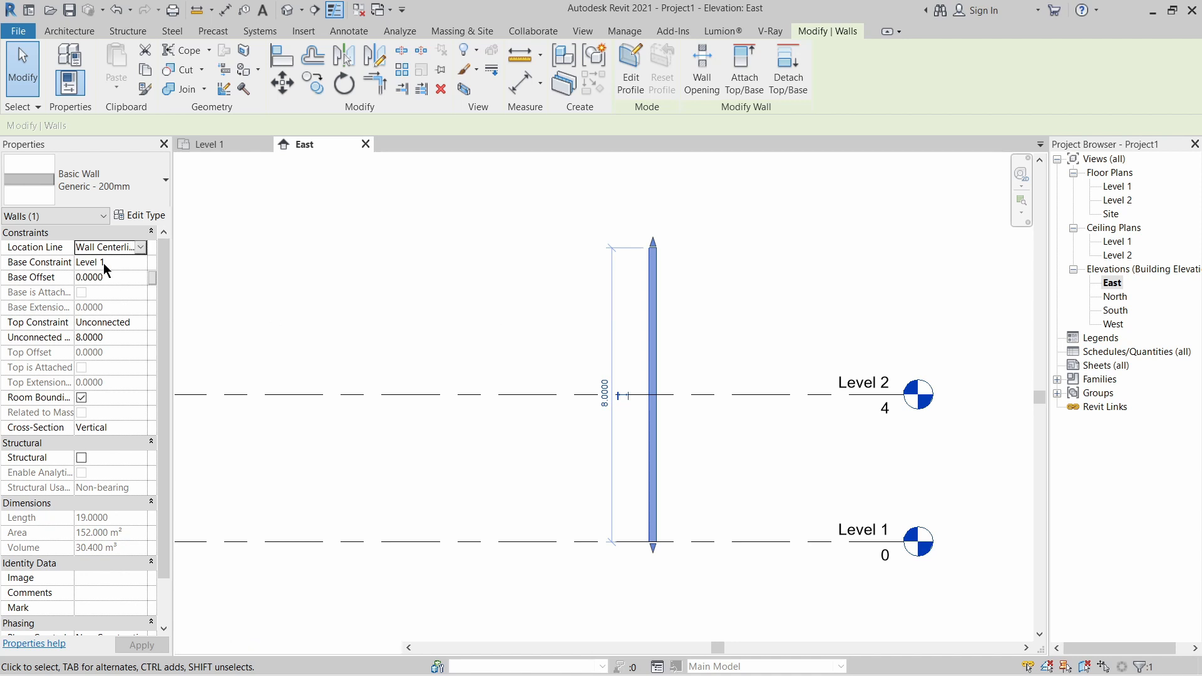
Set the selected wall's Top Constraint to Up to level: Level 2 in the East elevation.
click(142, 323)
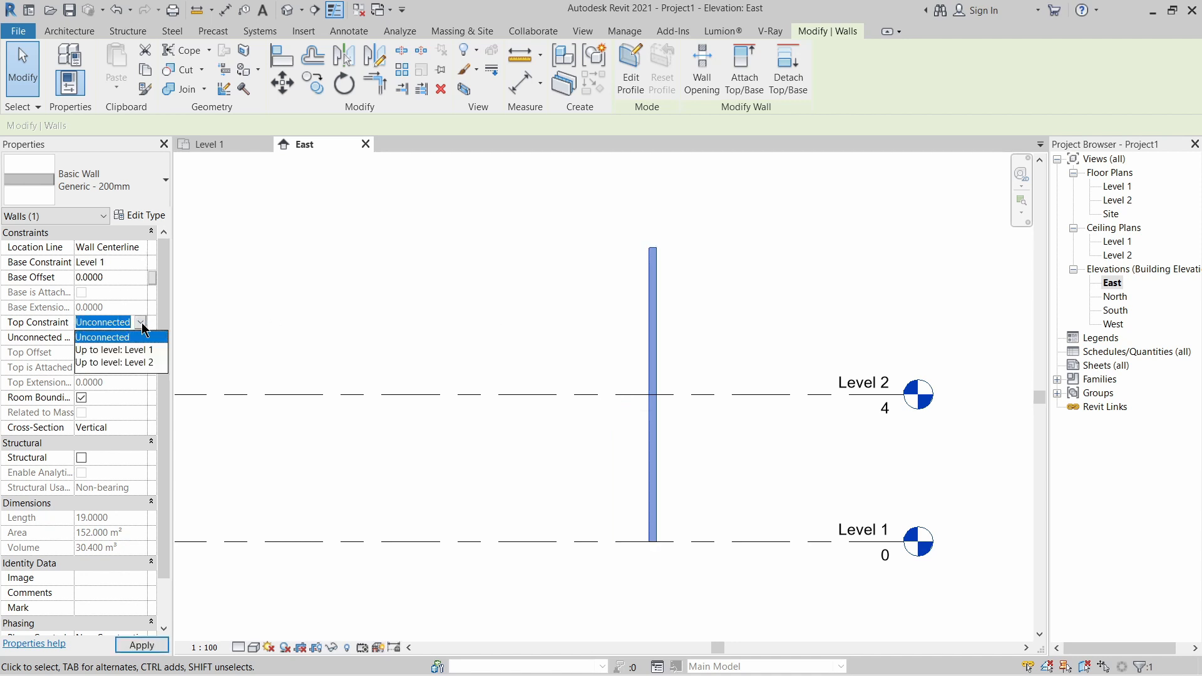
click(140, 361)
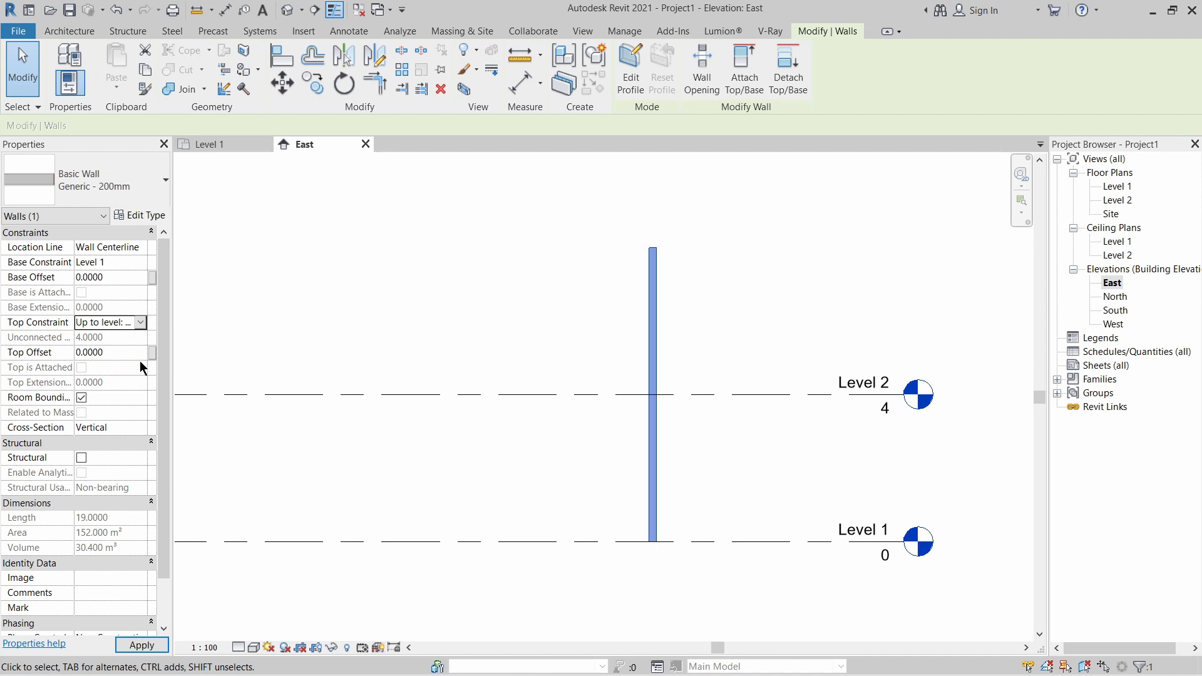
click(713, 405)
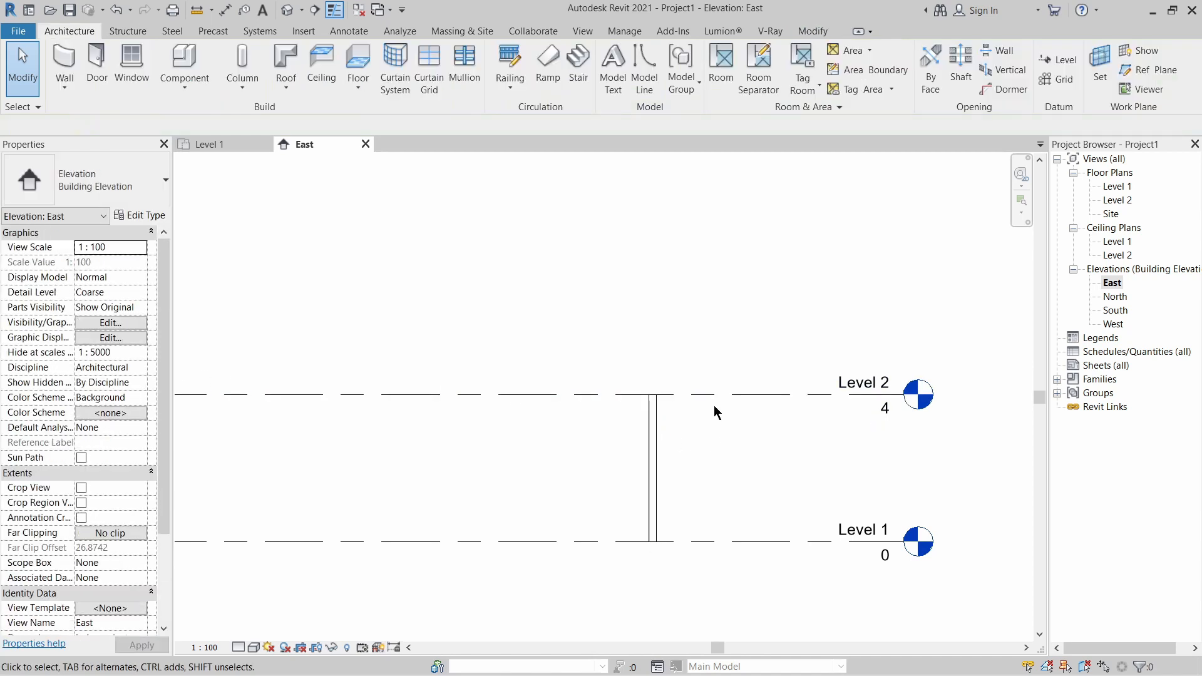
click(653, 418)
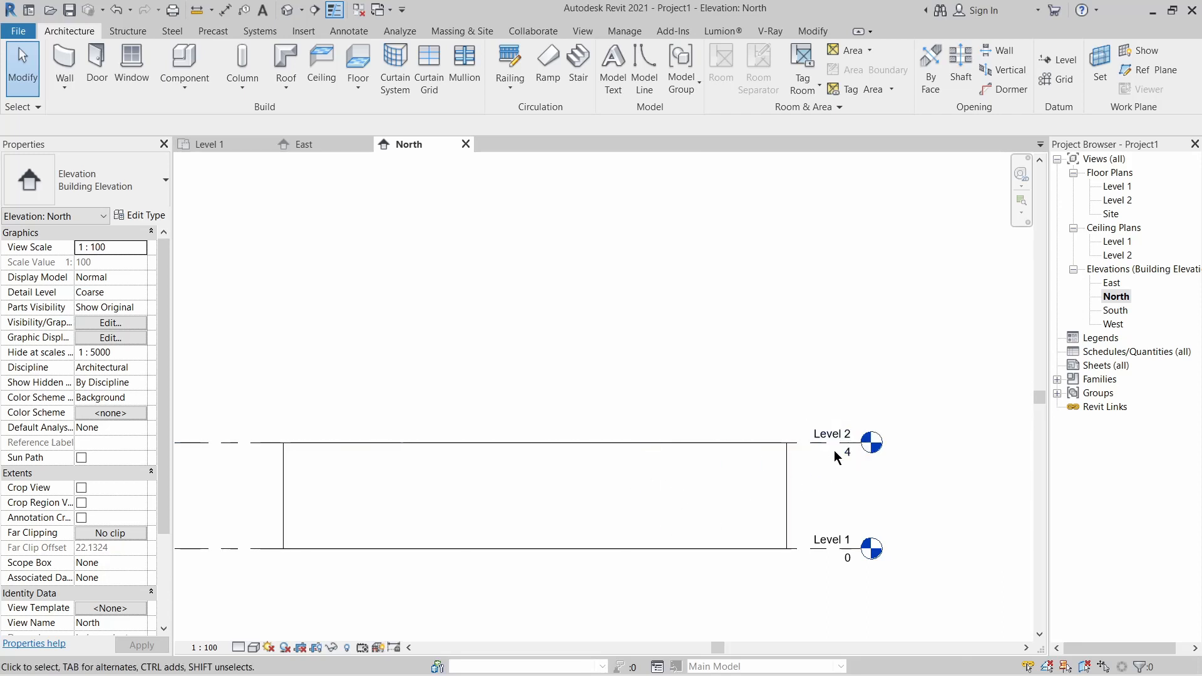
Move Level 2 up to an elevation of about 5.6 m in the North elevation.
click(797, 449)
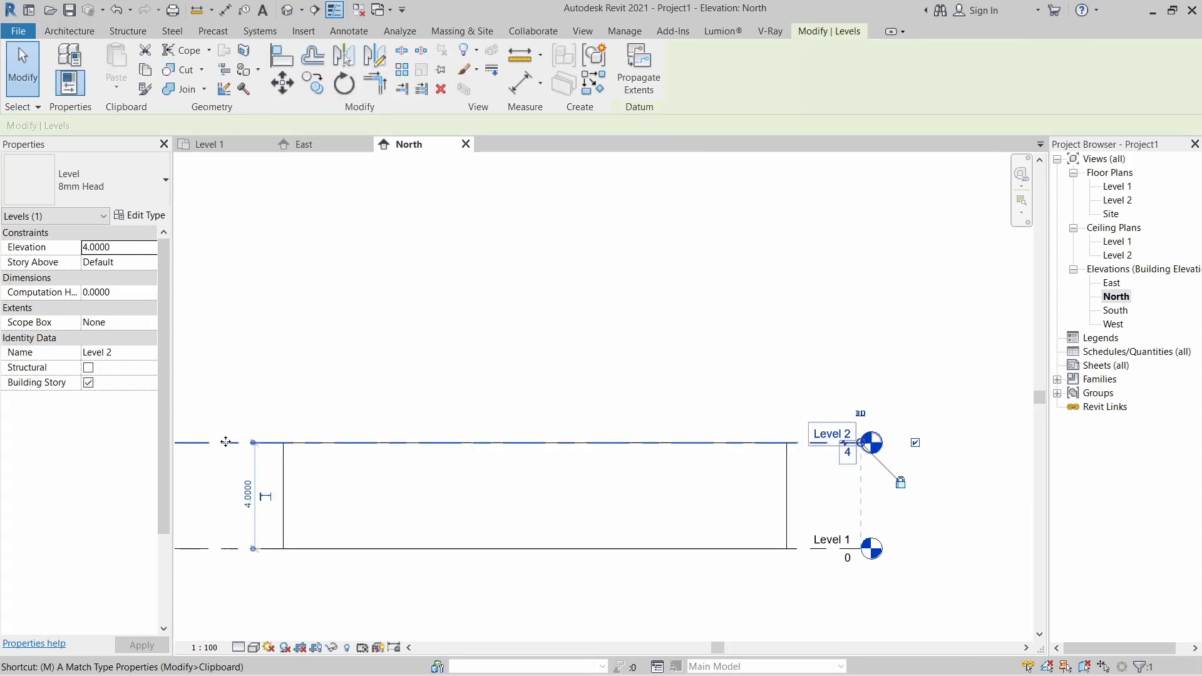
key(m)
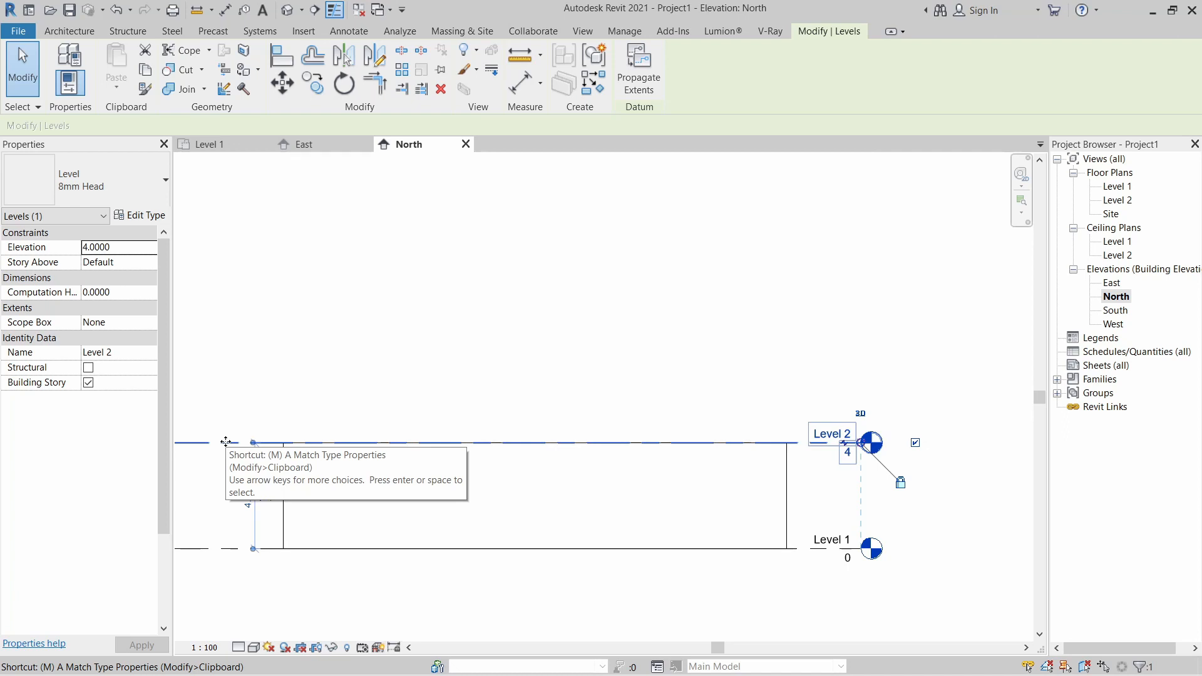
key(Escape)
drag(227, 425, 227, 400)
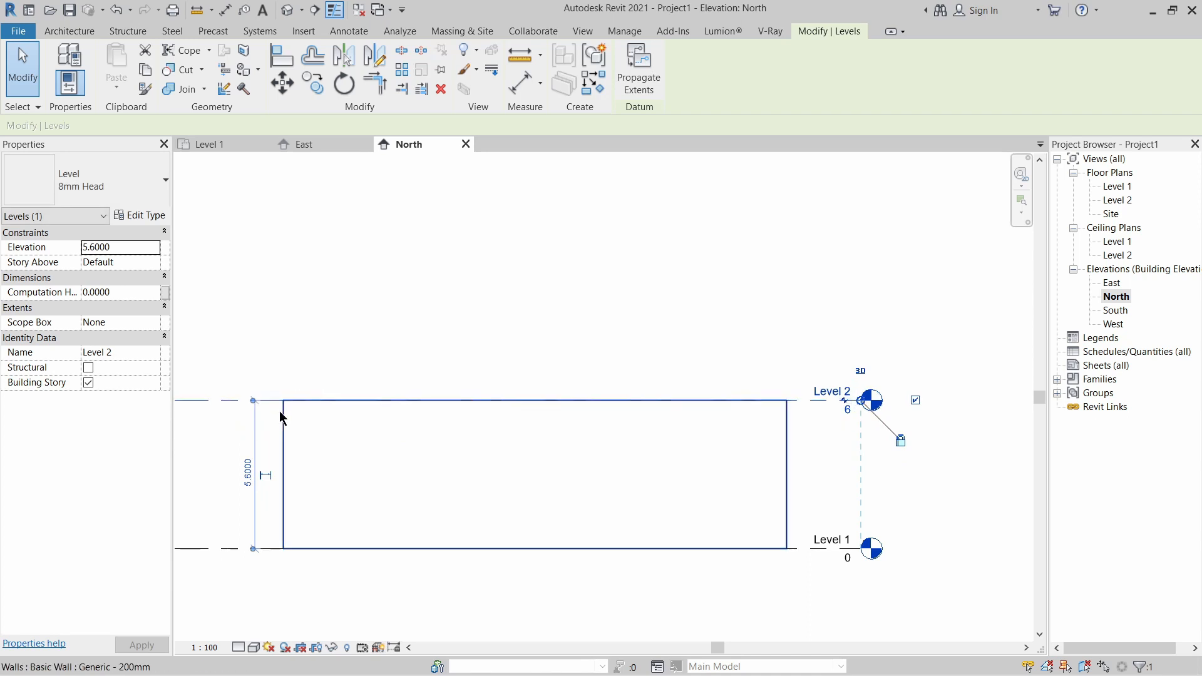
click(356, 442)
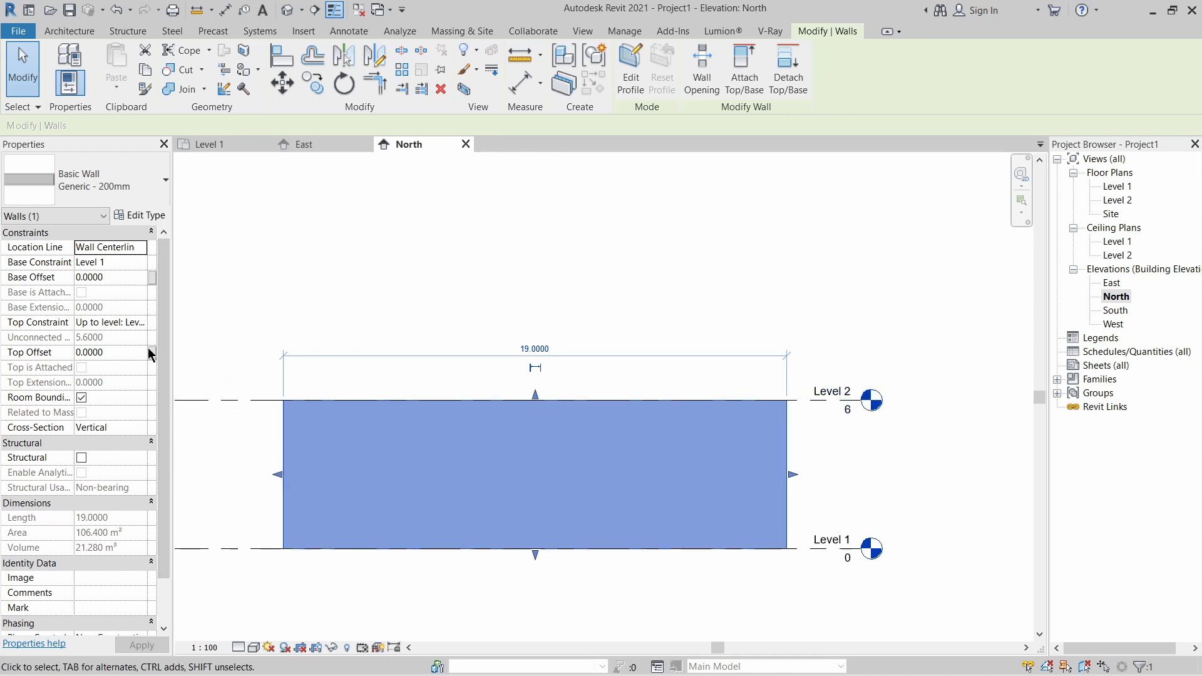
click(138, 322)
click(141, 321)
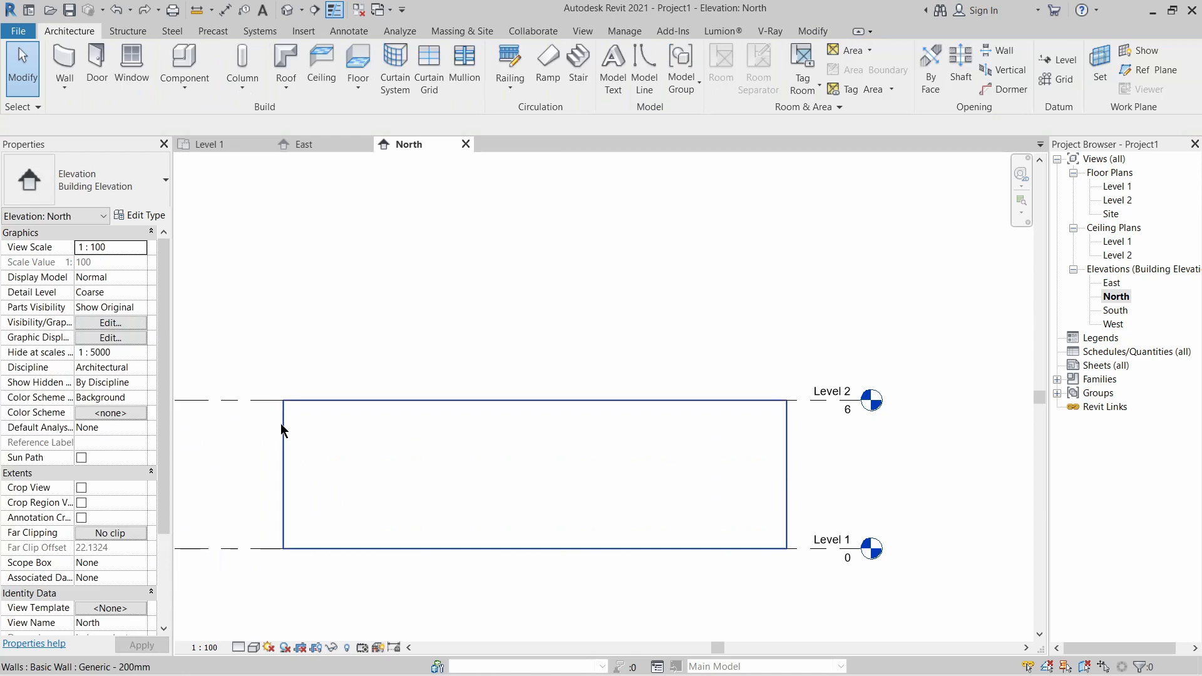
Select the wall in the North elevation and set its Base Offset to 0.5 m.
click(280, 423)
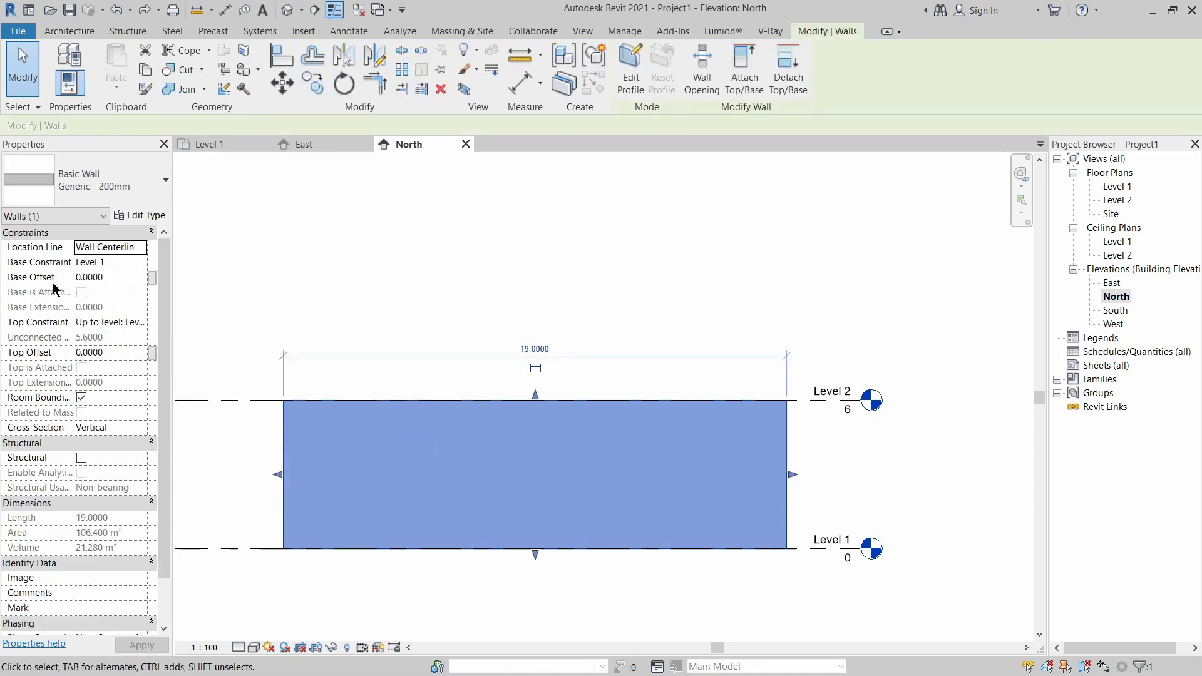
click(105, 277)
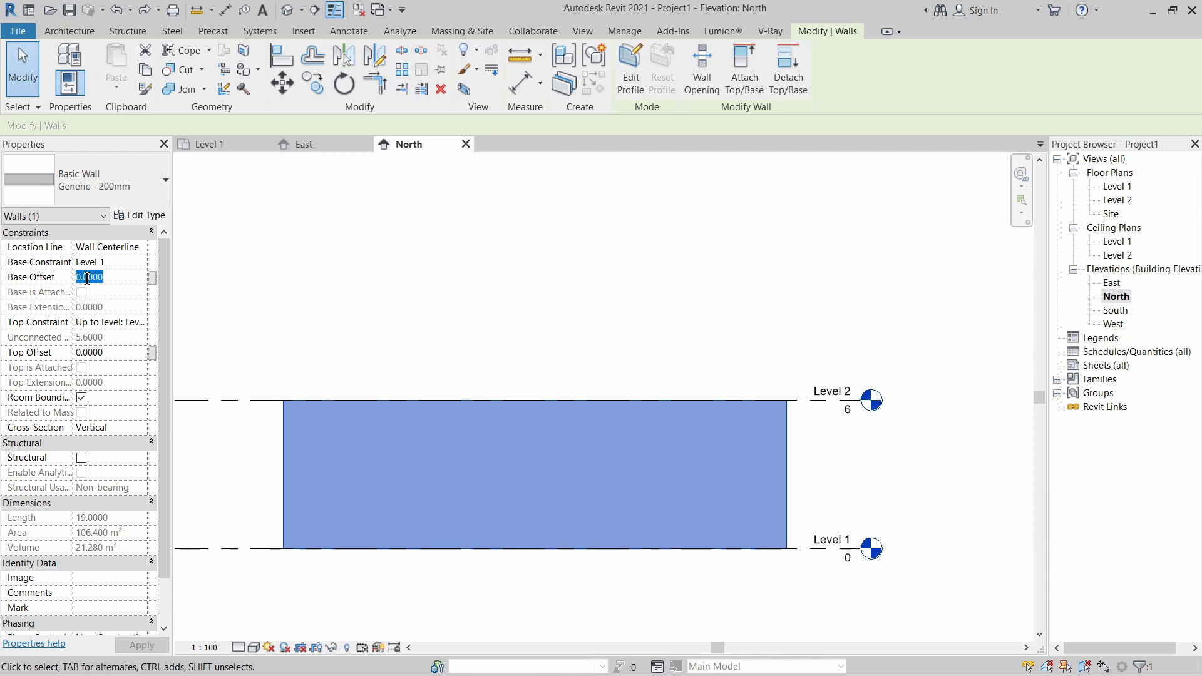
text(0.5)
key(Return)
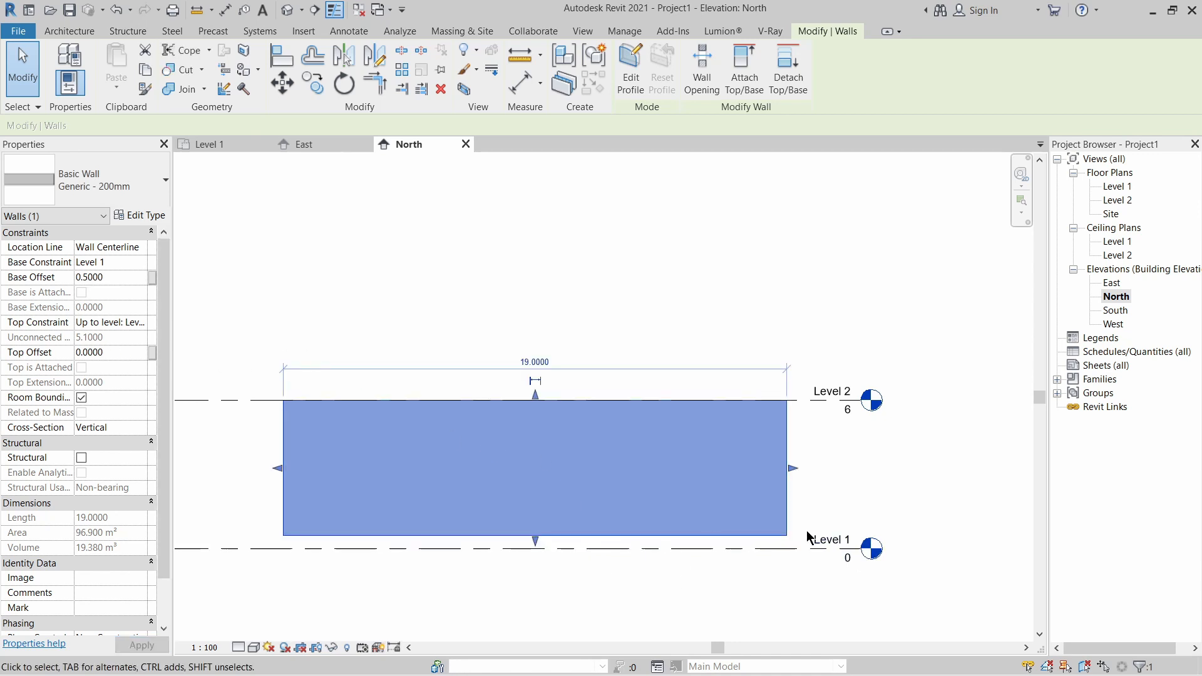
Set the wall's Base Offset to -0.5 m and measure the distance between its base and Level 1.
click(106, 276)
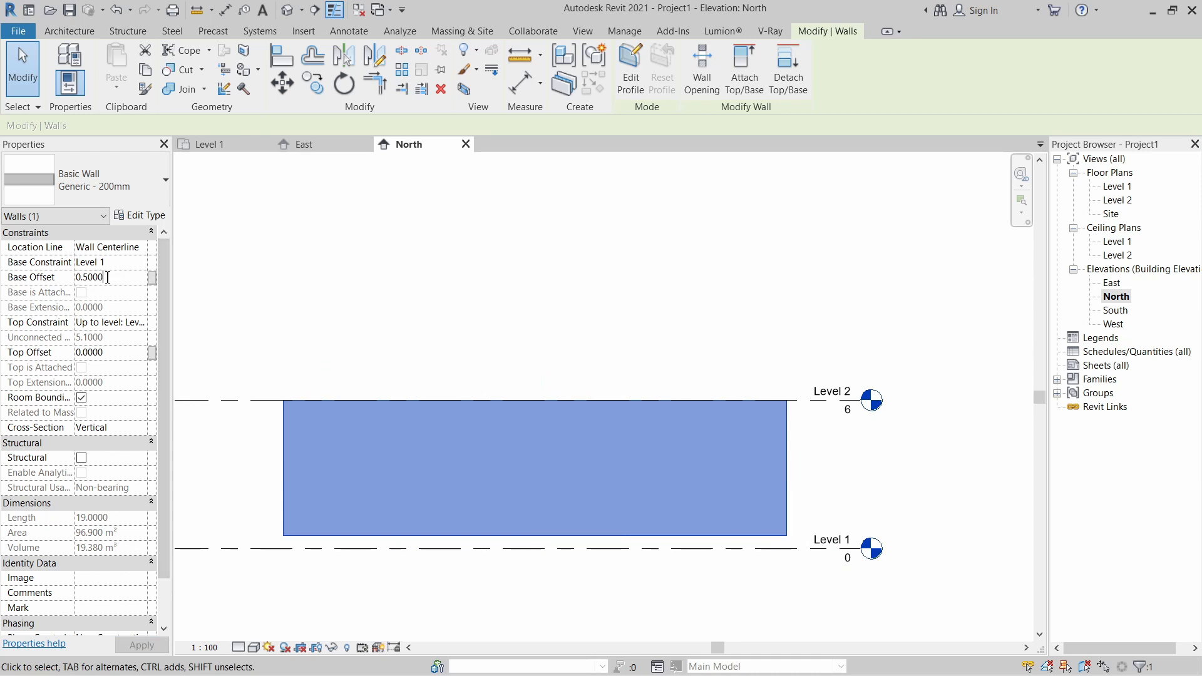
drag(109, 277, 71, 277)
text(-)
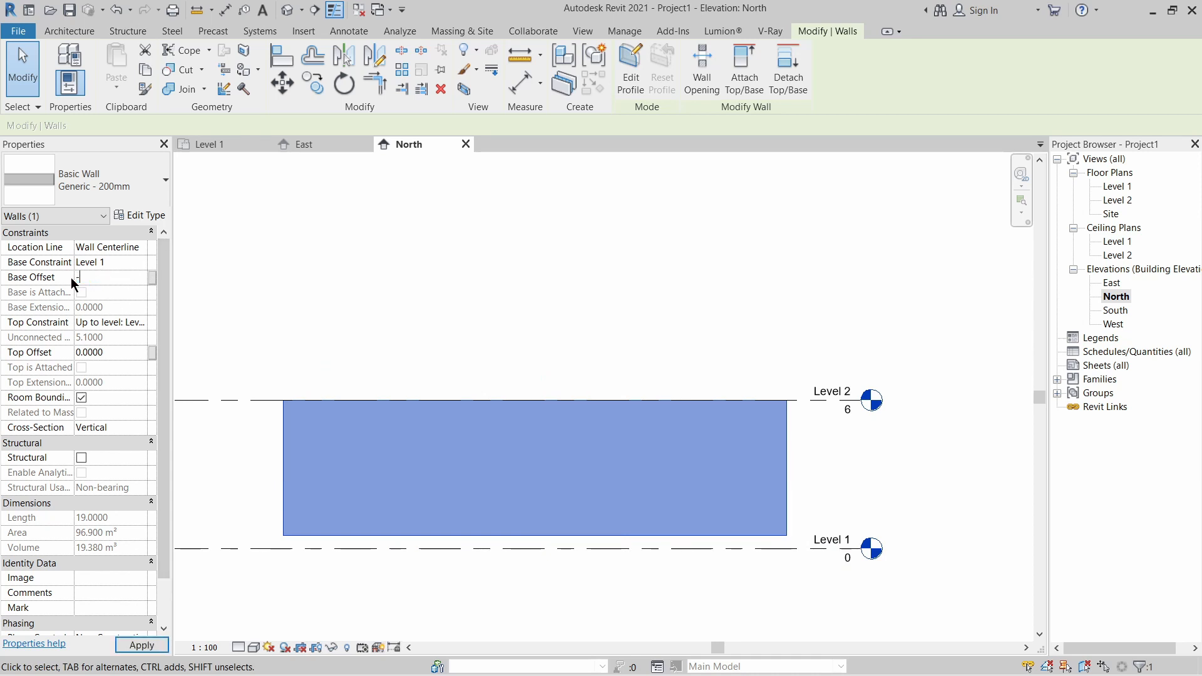
text(0.5)
key(Return)
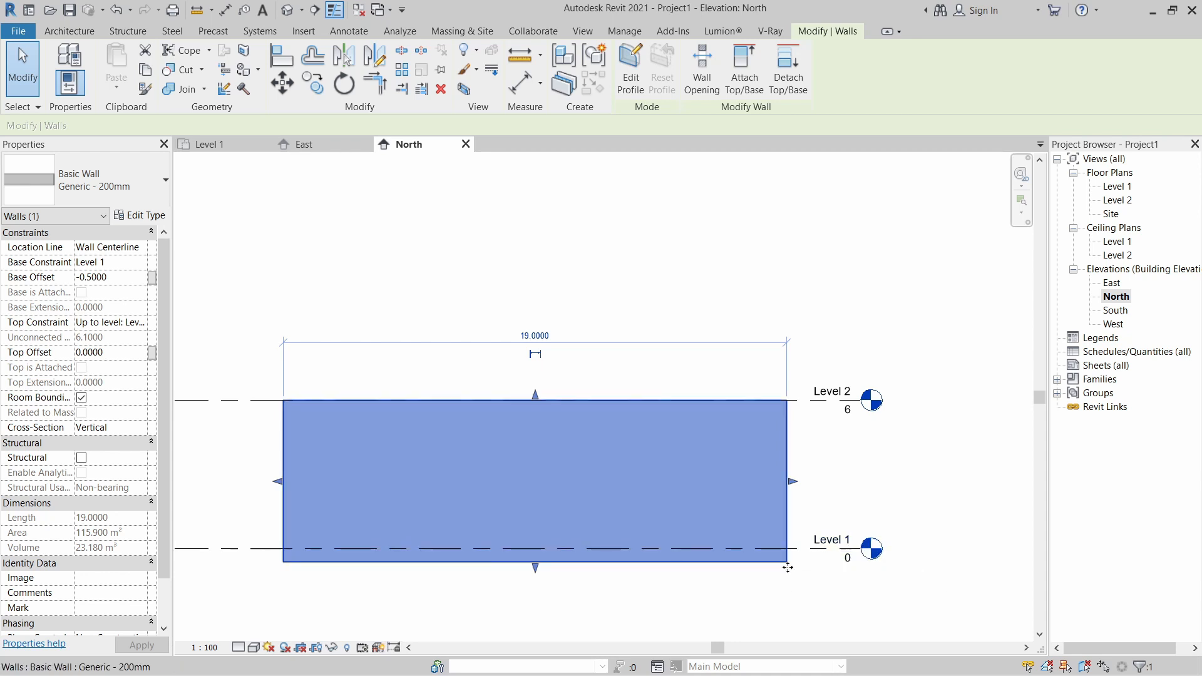
scroll(791, 557, up, 2)
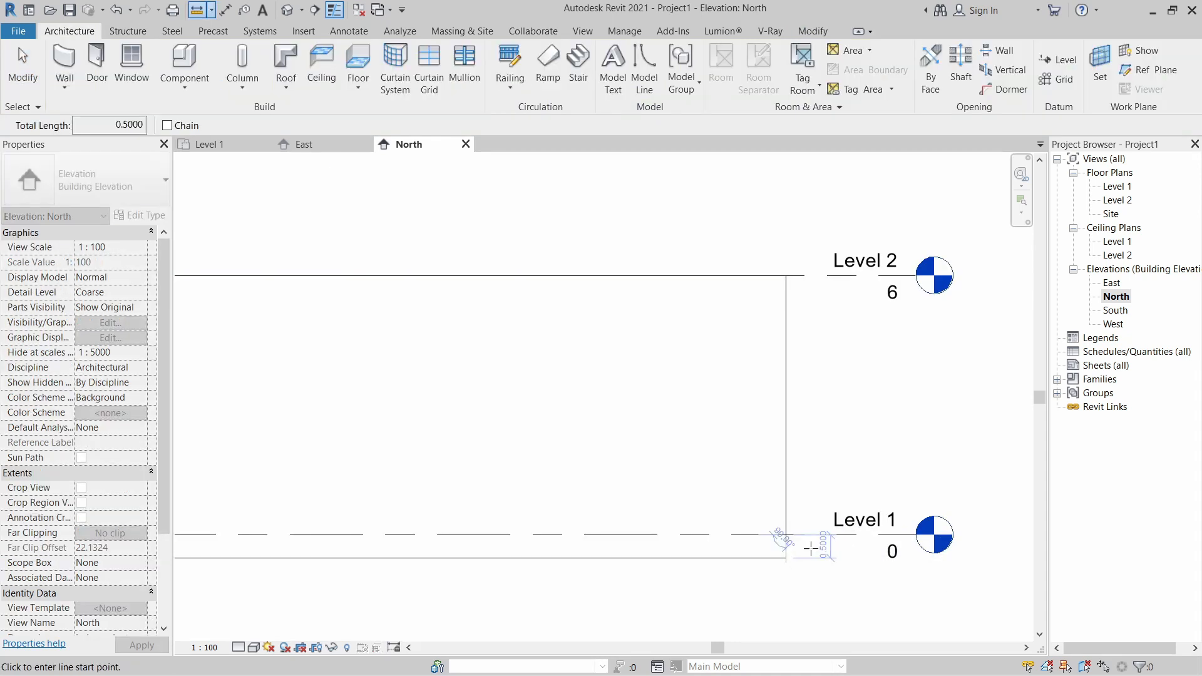
scroll(810, 547, up, 4)
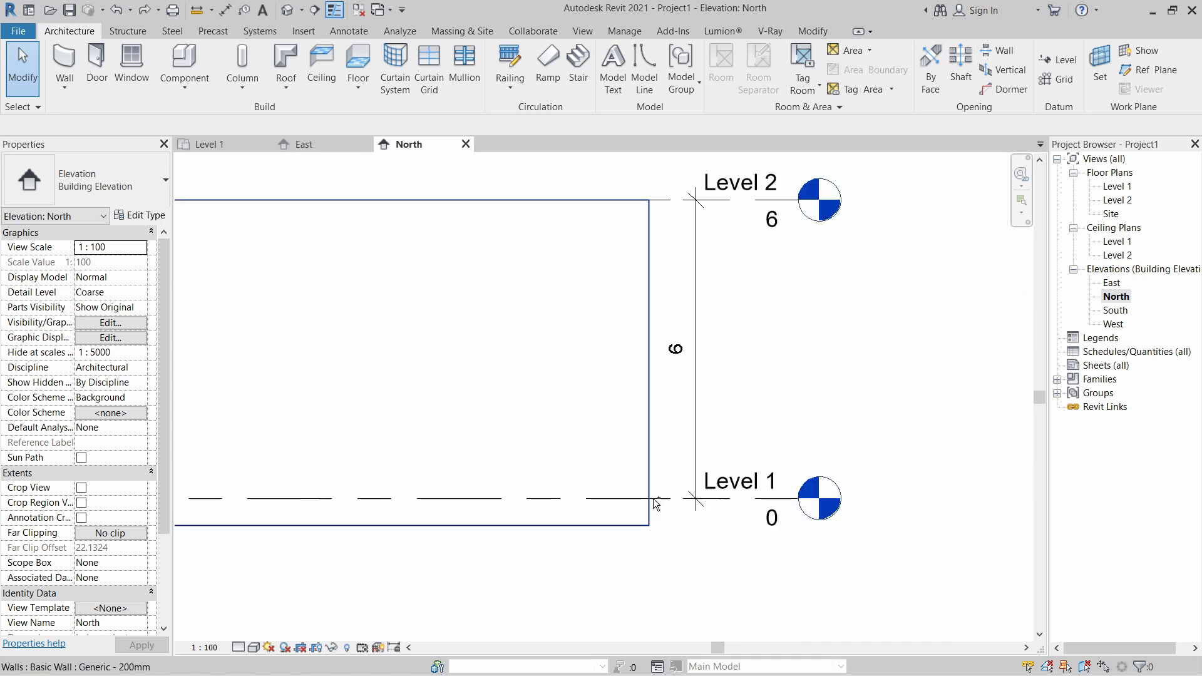
scroll(655, 504, up, 2)
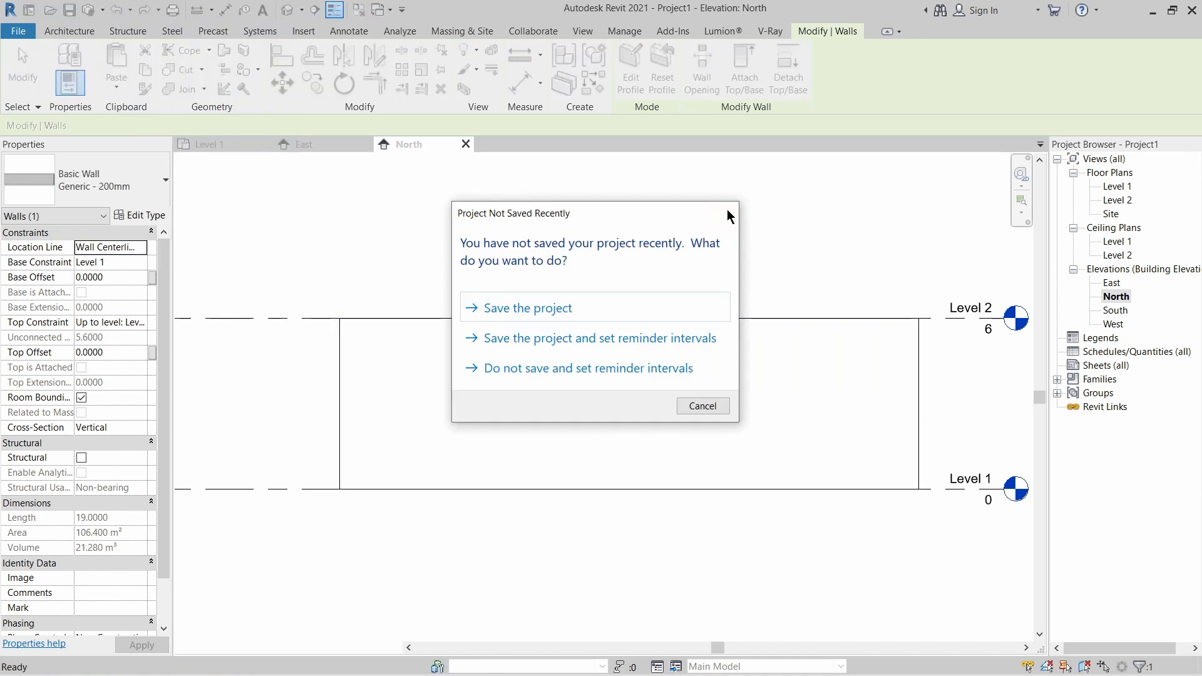
Dismiss the save reminder and inspect the wall in the default 3D view.
click(726, 213)
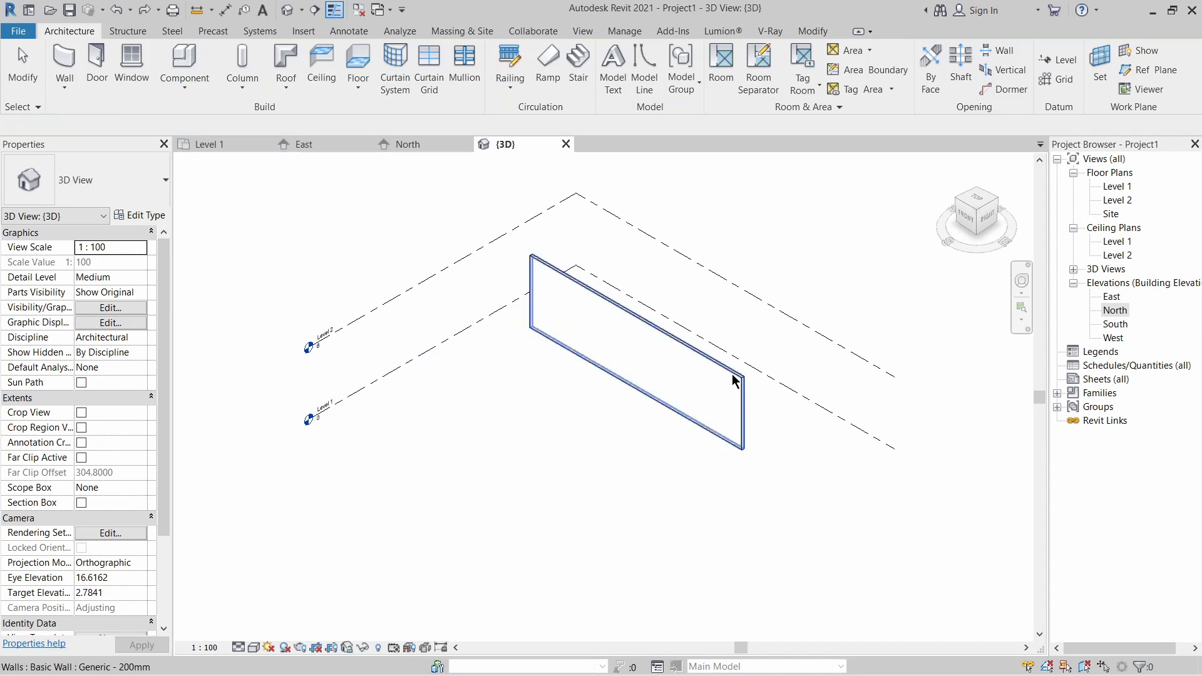
click(736, 378)
click(805, 330)
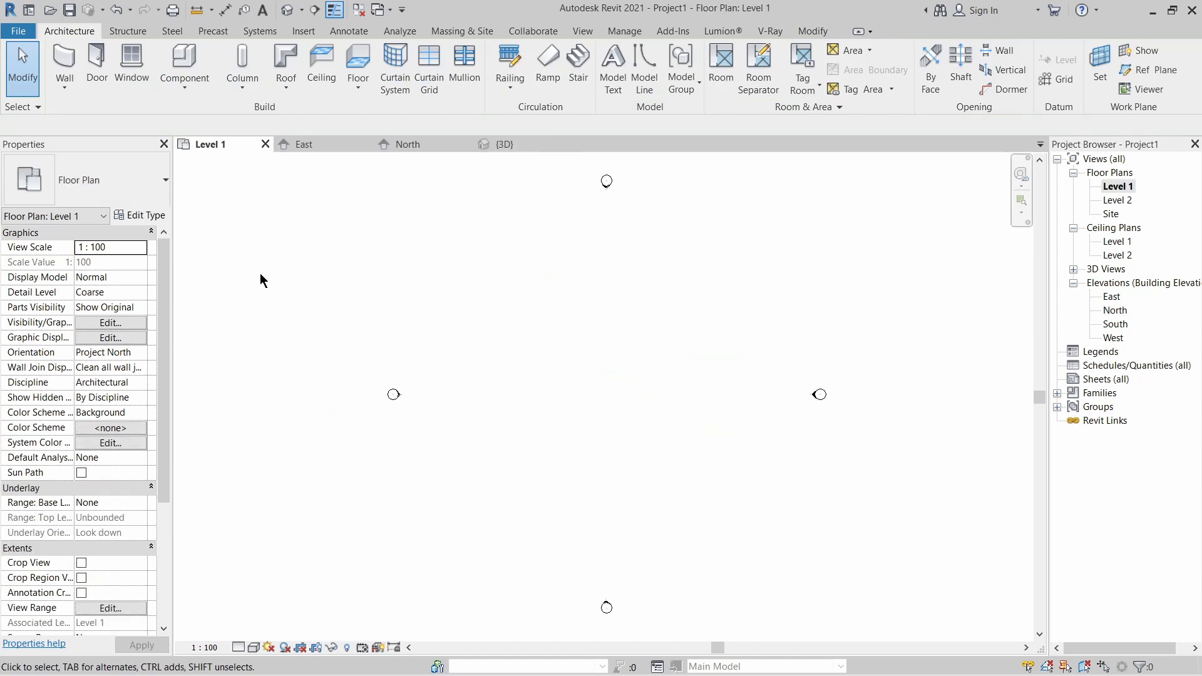
Draw a 5 m horizontal wall in the upper part of the Level 1 plan and leave the Wall tool.
click(65, 63)
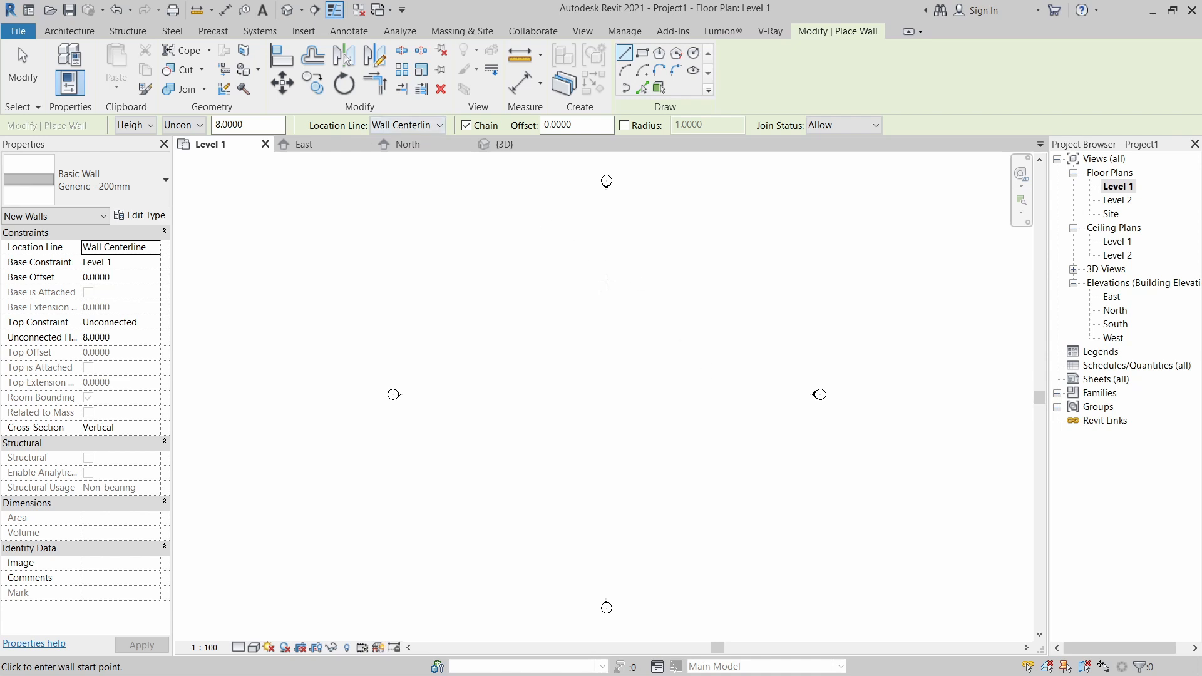
click(558, 258)
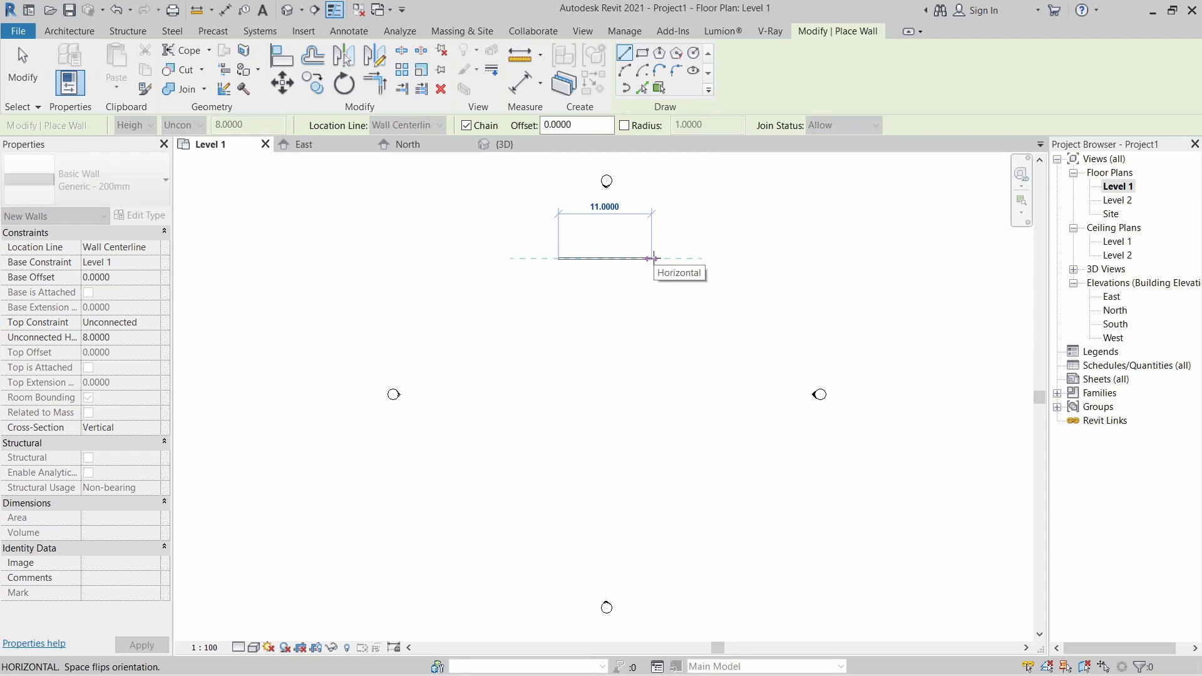
text(5)
key(Return)
key(Escape)
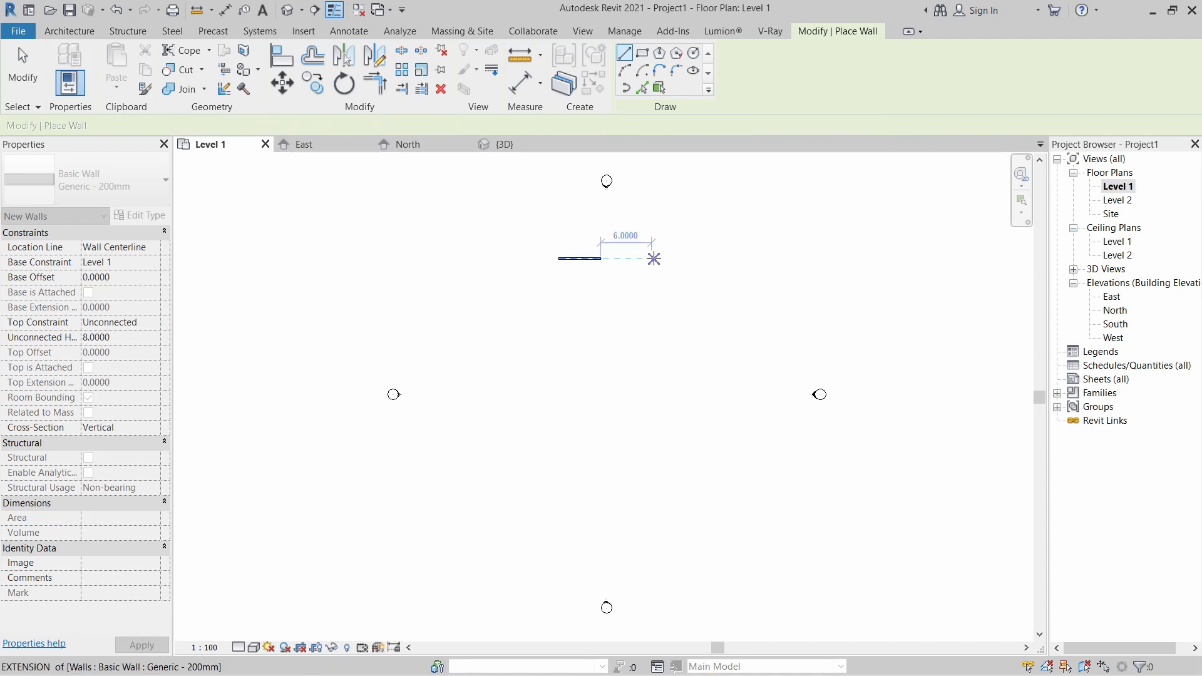
key(Escape)
scroll(594, 263, up, 5)
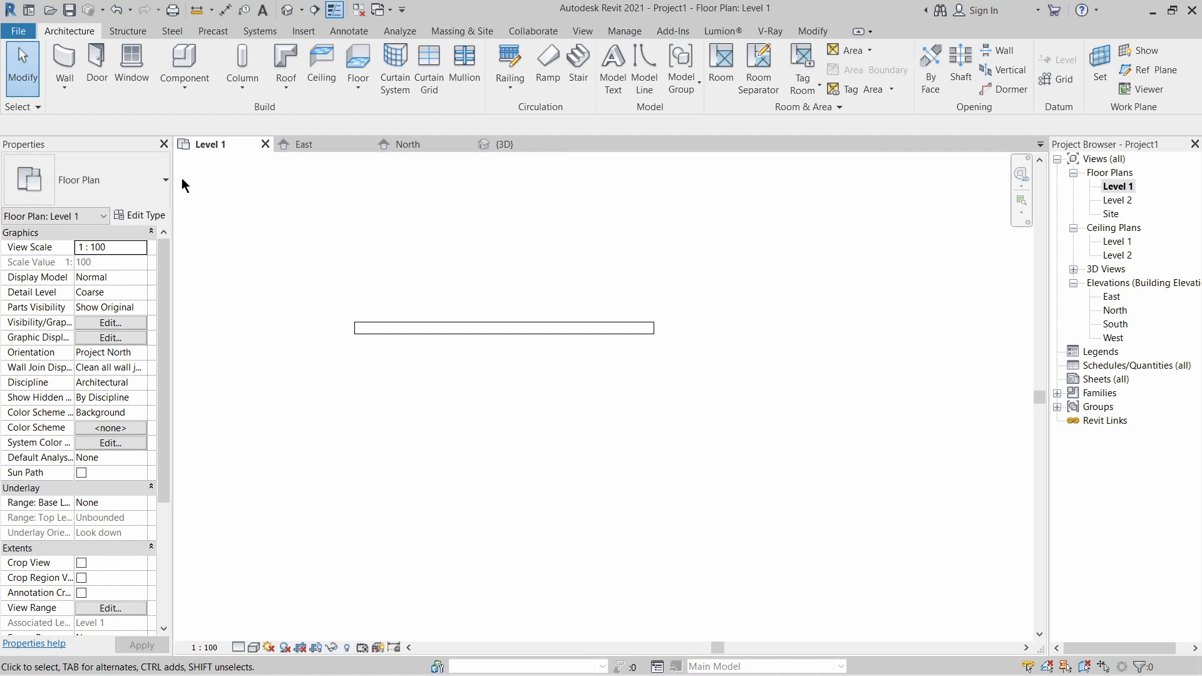
Draw a second wall about 2.4 m long eastward from the first wall's end, using the Wall Centerline location line.
click(65, 62)
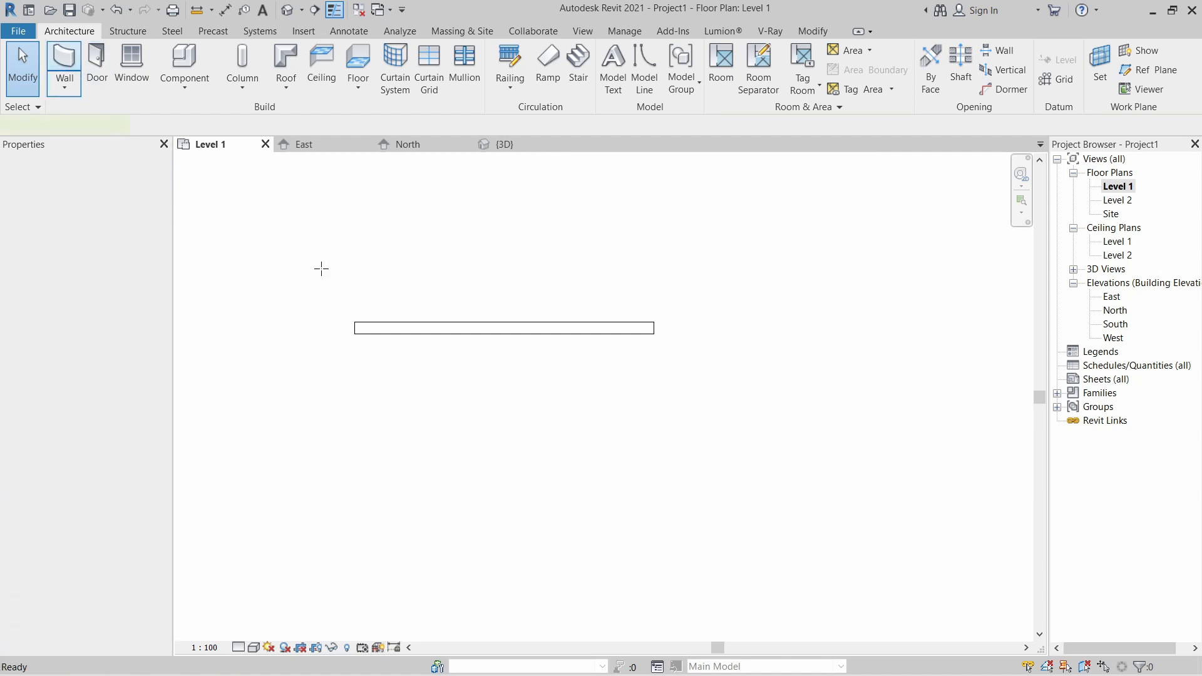
middle_drag(655, 328, 620, 357)
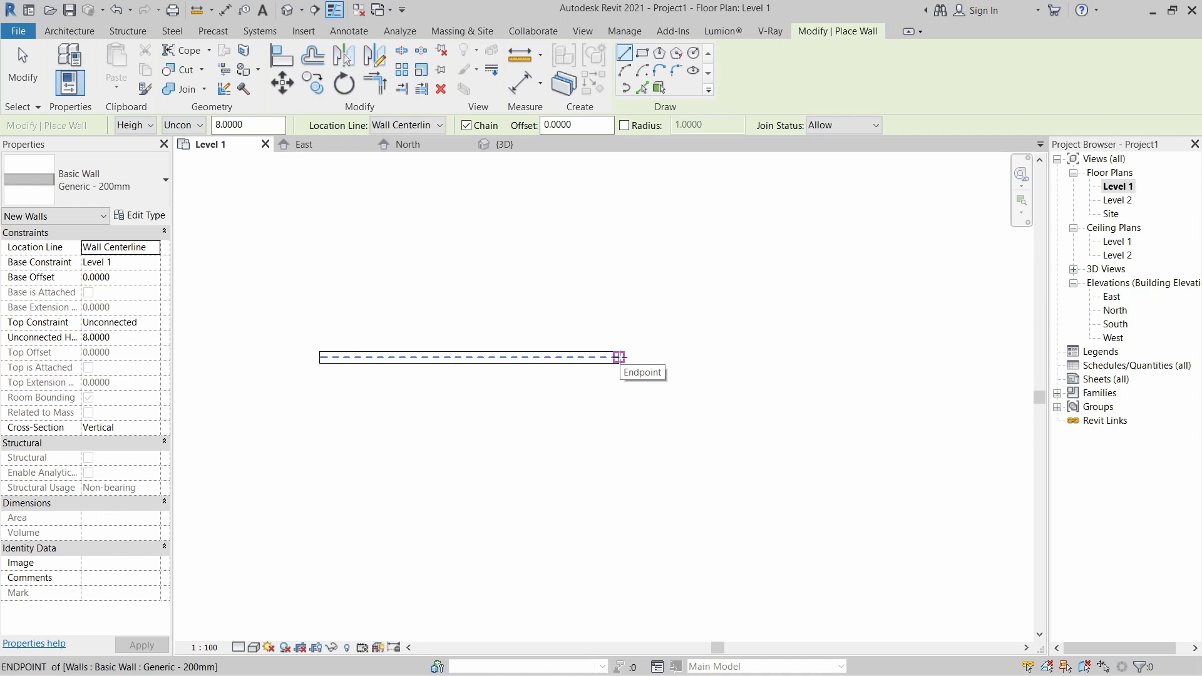
click(618, 357)
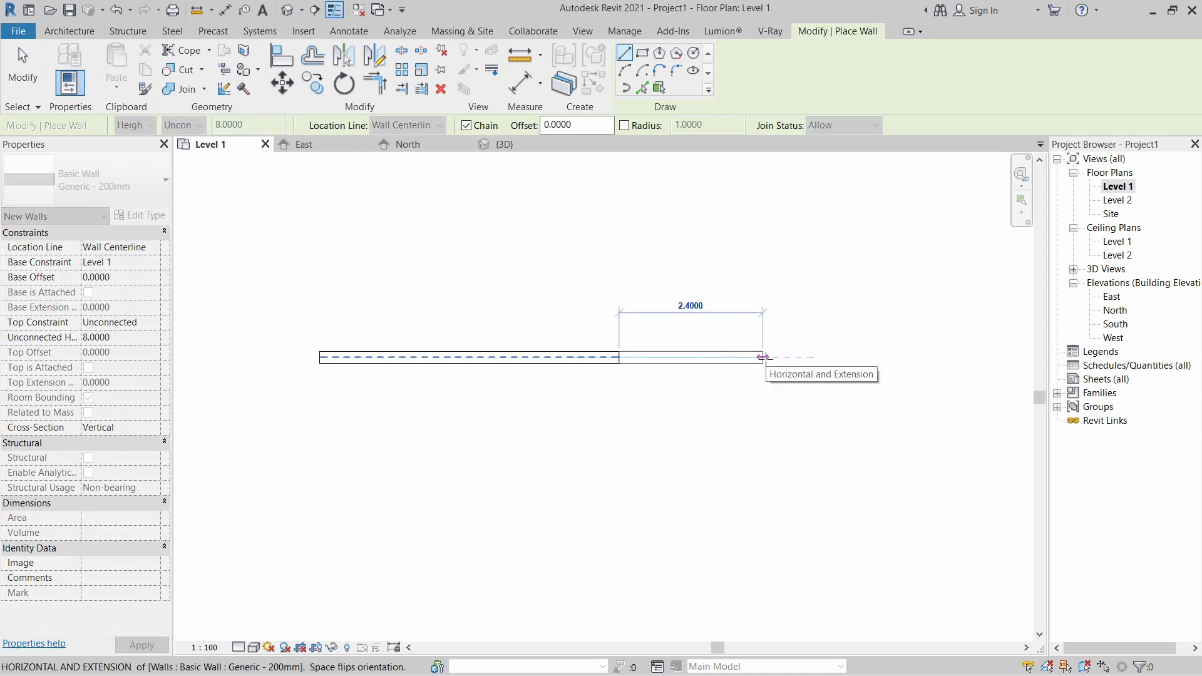
click(763, 357)
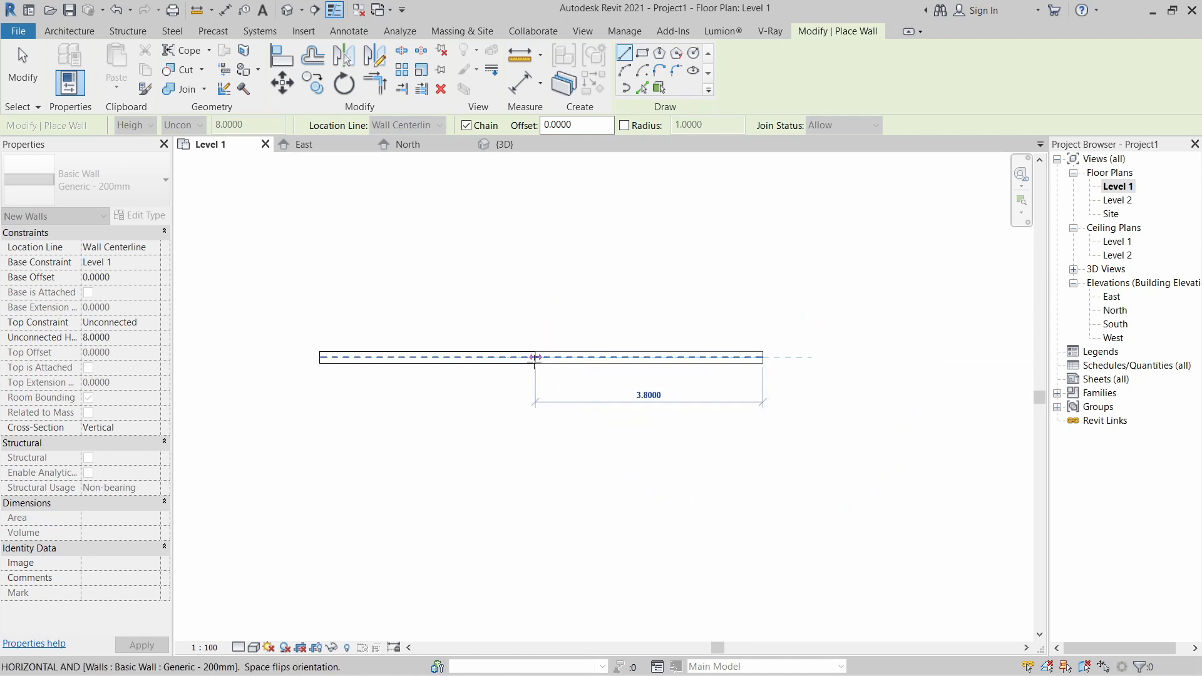
key(Escape)
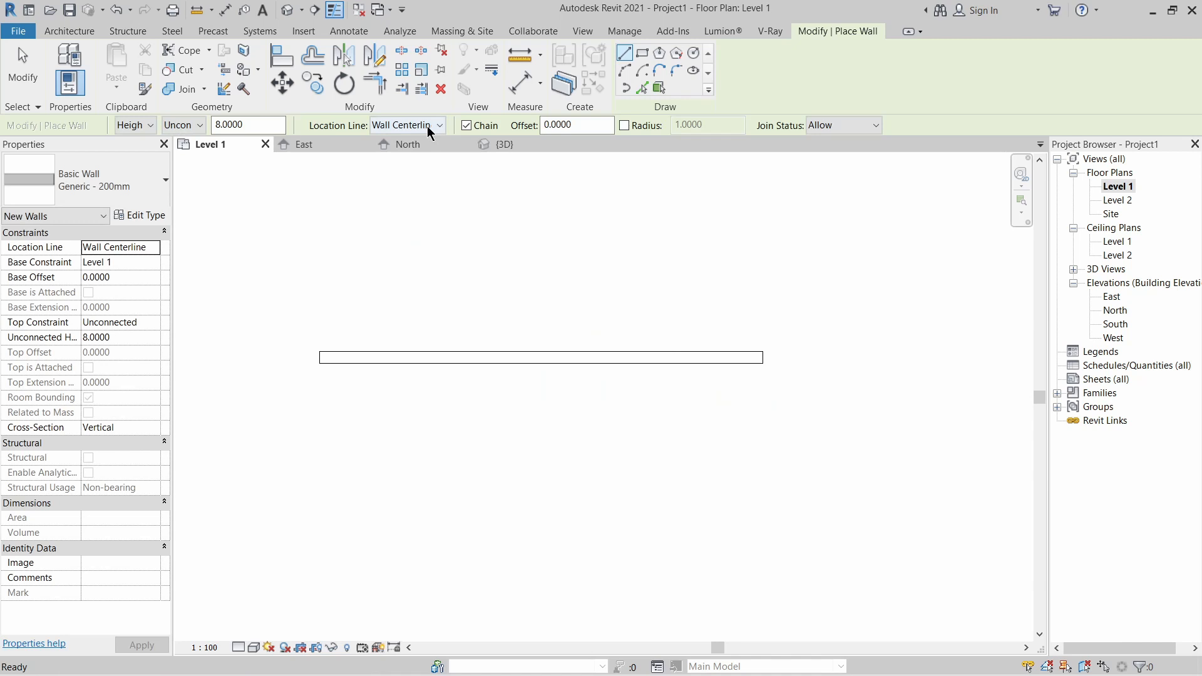
Set the Location Line to Core Centerline and continue the wall eastward in line from its end.
click(427, 125)
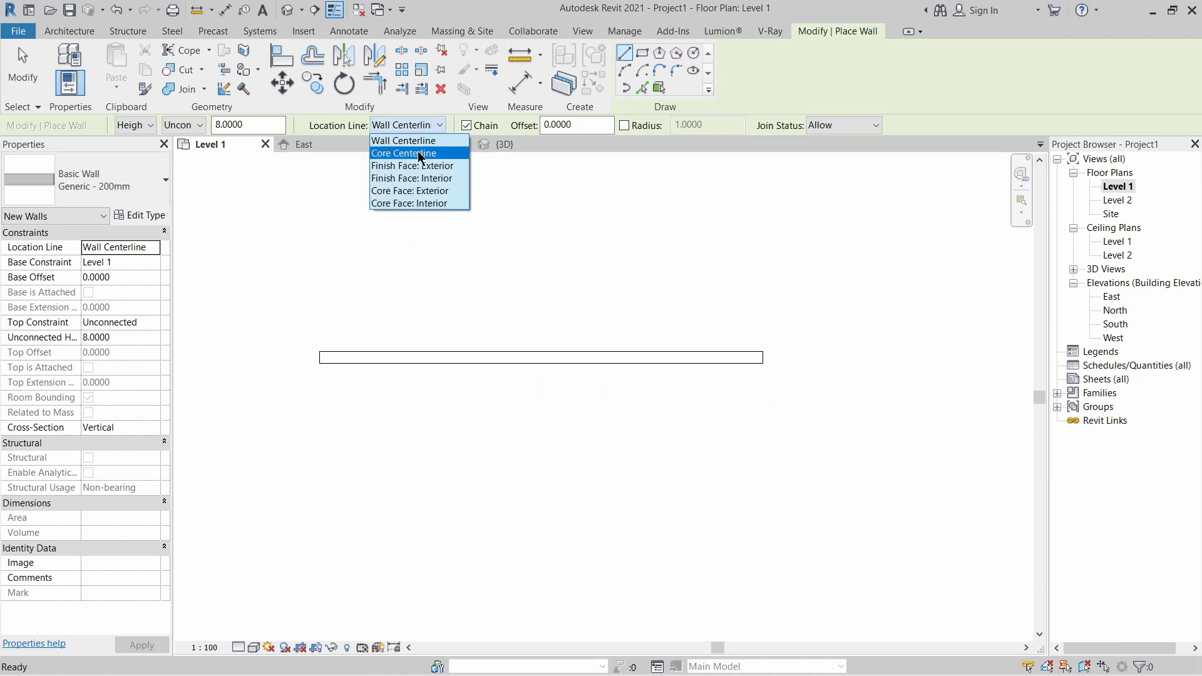
click(418, 154)
click(763, 357)
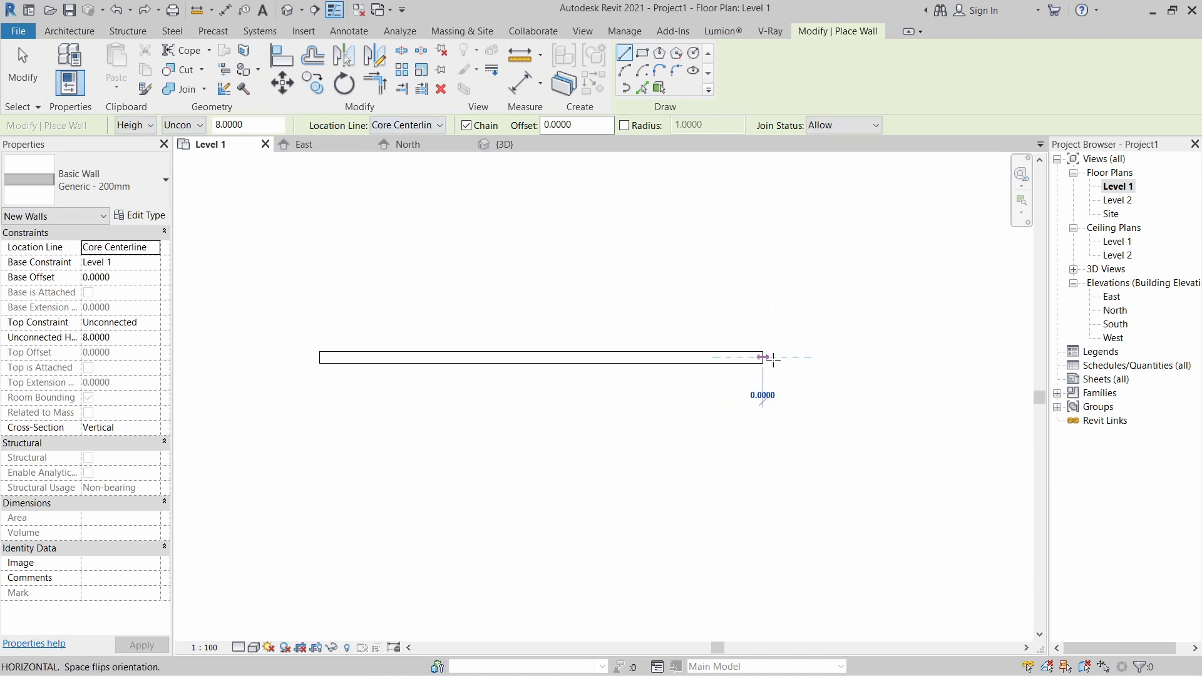
key(Escape)
key(Escape)
Set the Location Line to Finish Face: Exterior and draw a horizontal wall eastward from the existing wall's east end.
click(65, 77)
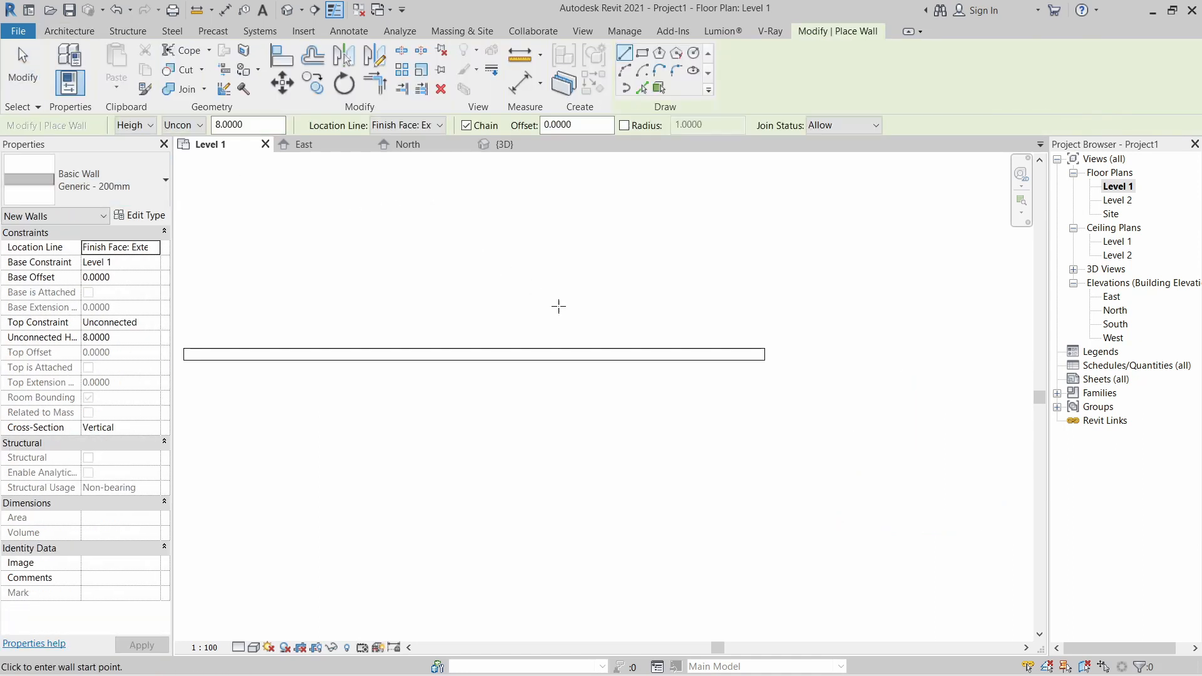
click(407, 124)
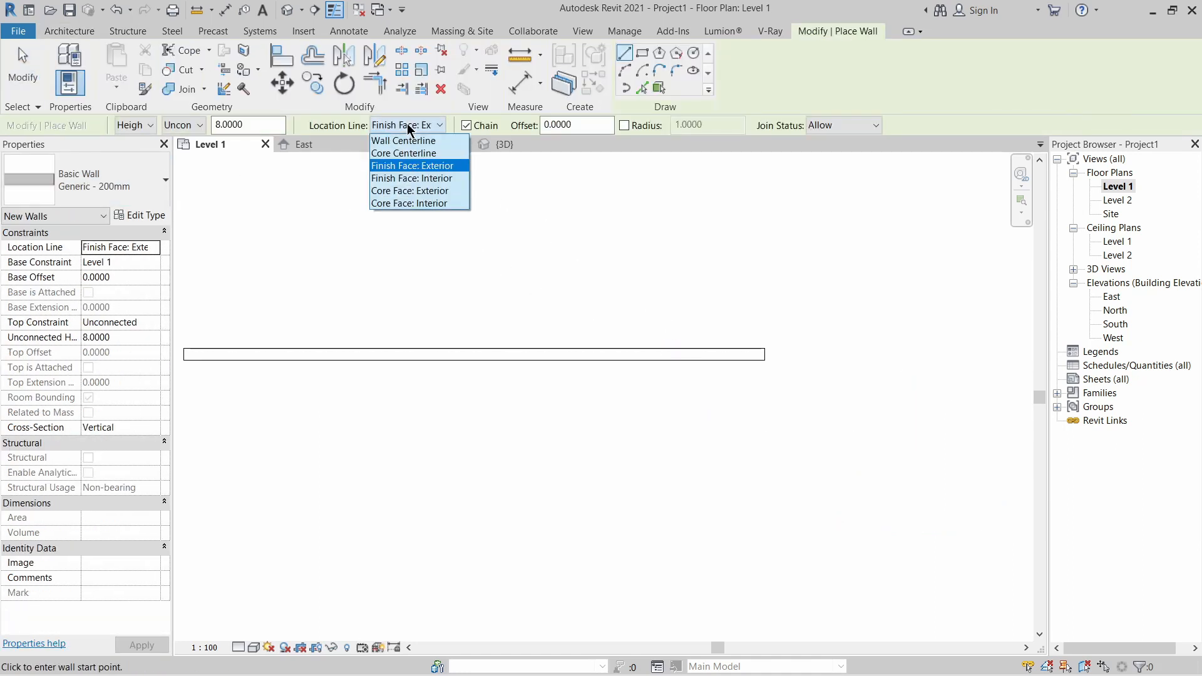
click(439, 166)
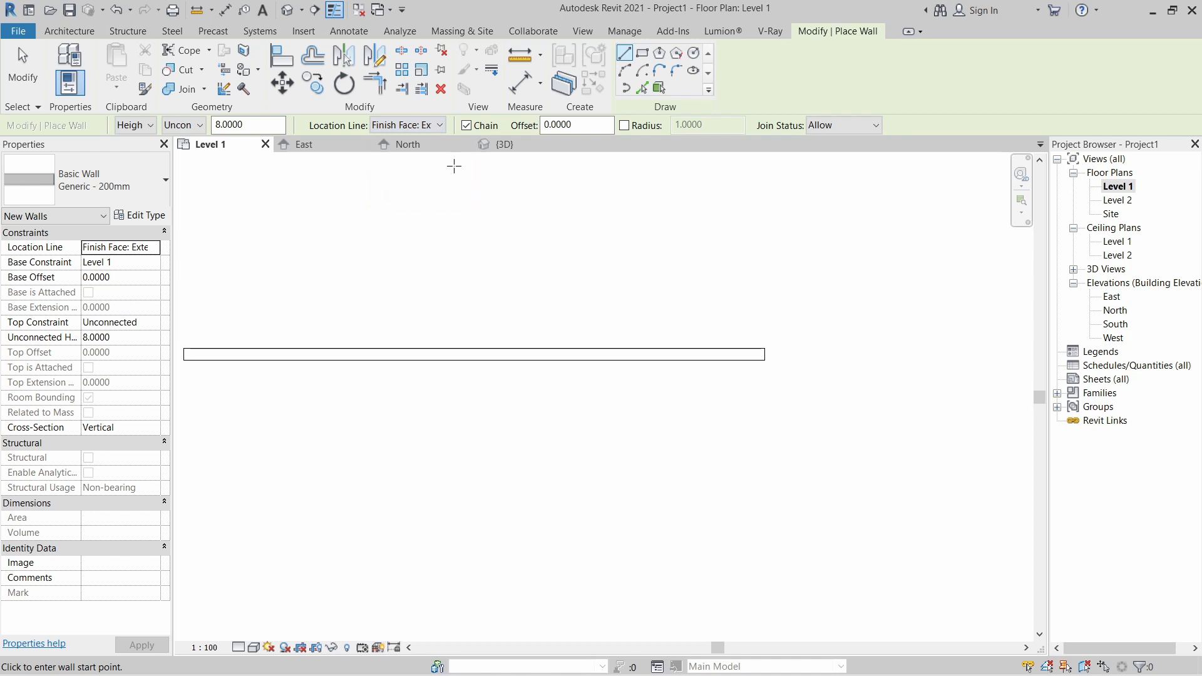
click(764, 353)
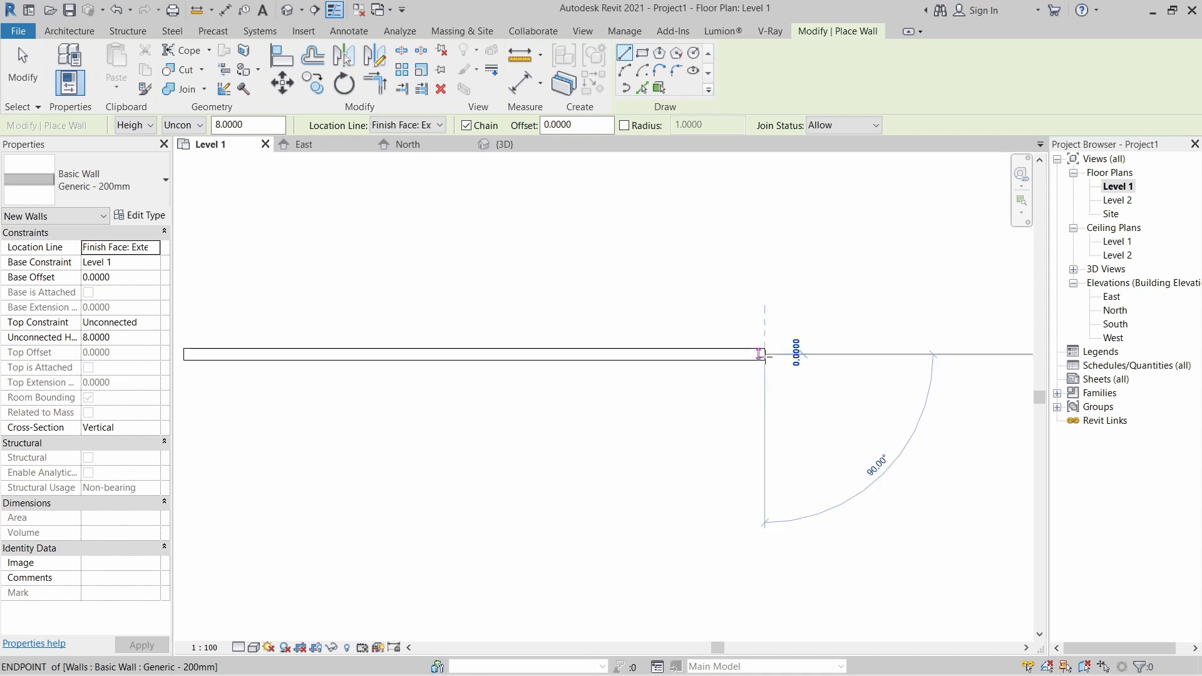
click(890, 360)
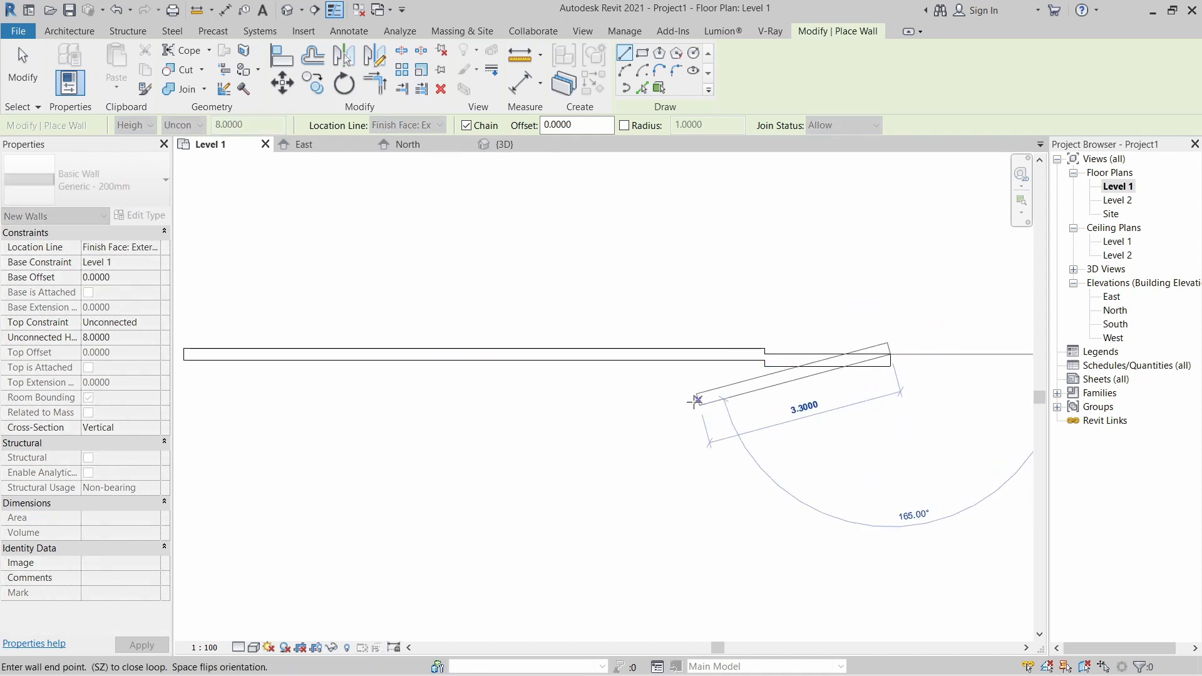
key(Escape)
Set the Location Line to Finish Face: Interior and draw another horizontal wall eastward from the last segment's end.
click(417, 125)
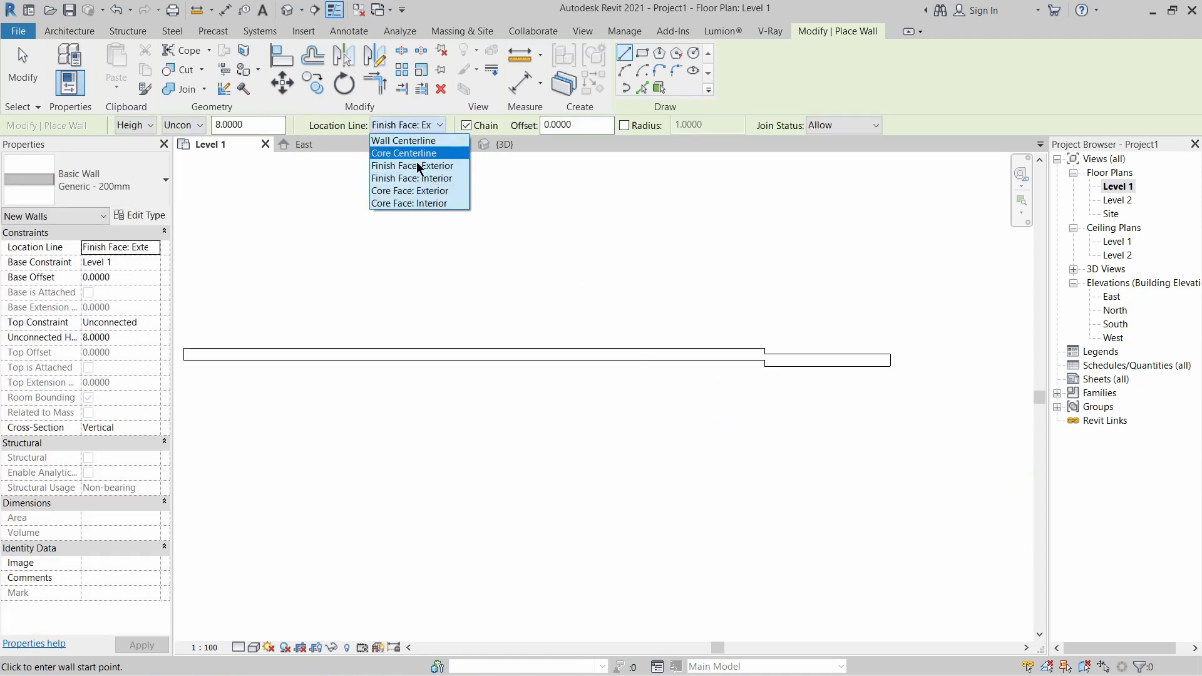
click(414, 178)
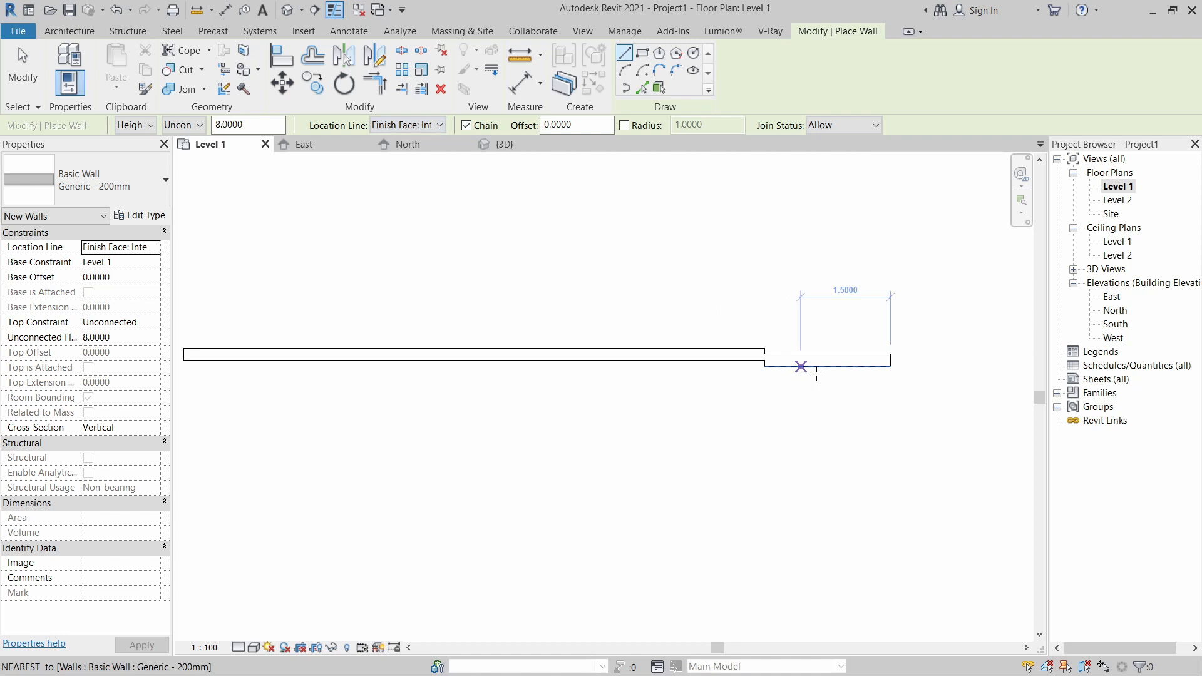
click(892, 359)
click(1010, 354)
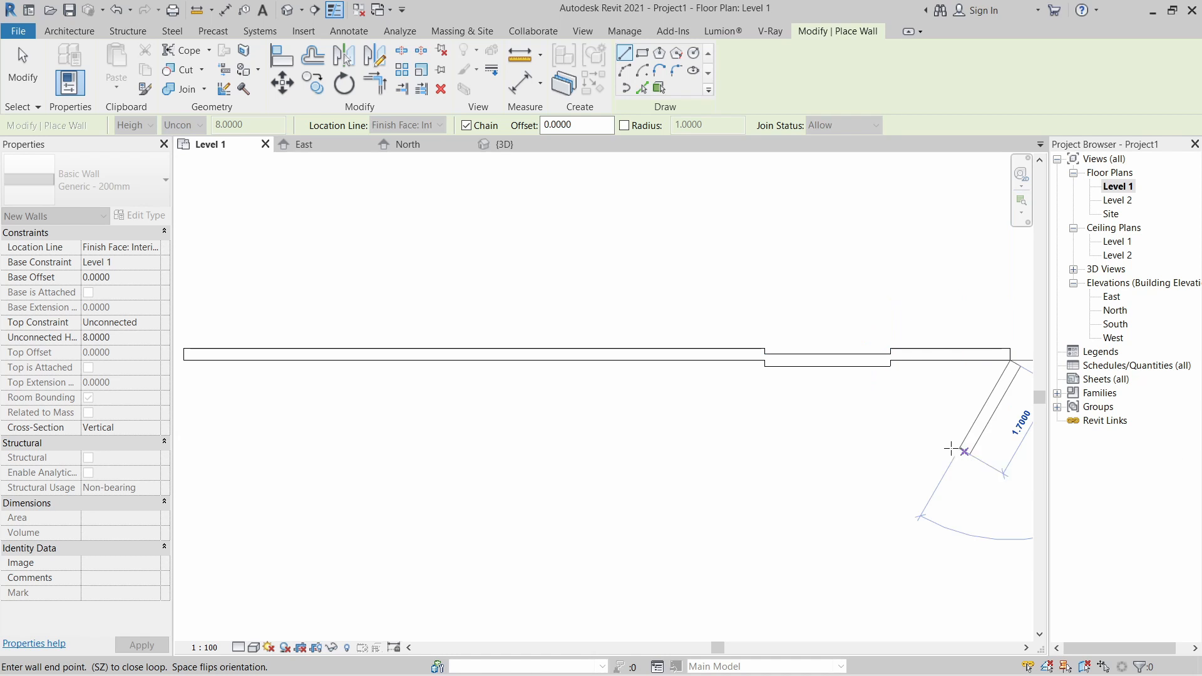
key(Escape)
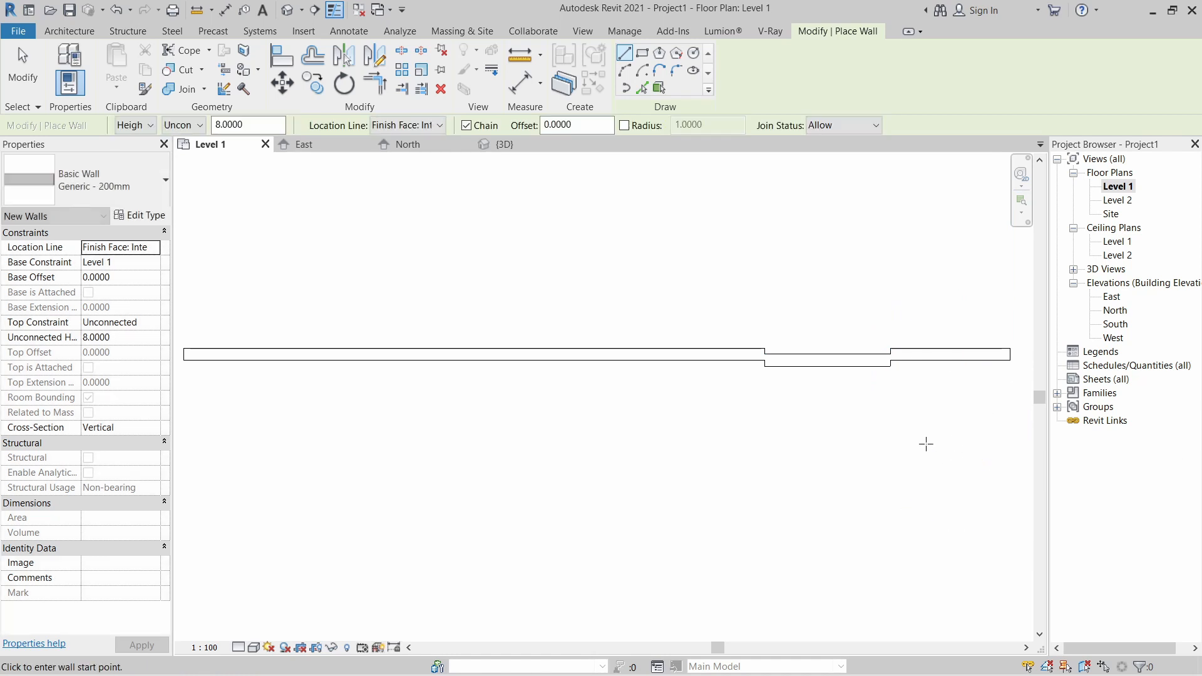
middle_drag(924, 449, 853, 424)
middle_drag(854, 424, 763, 400)
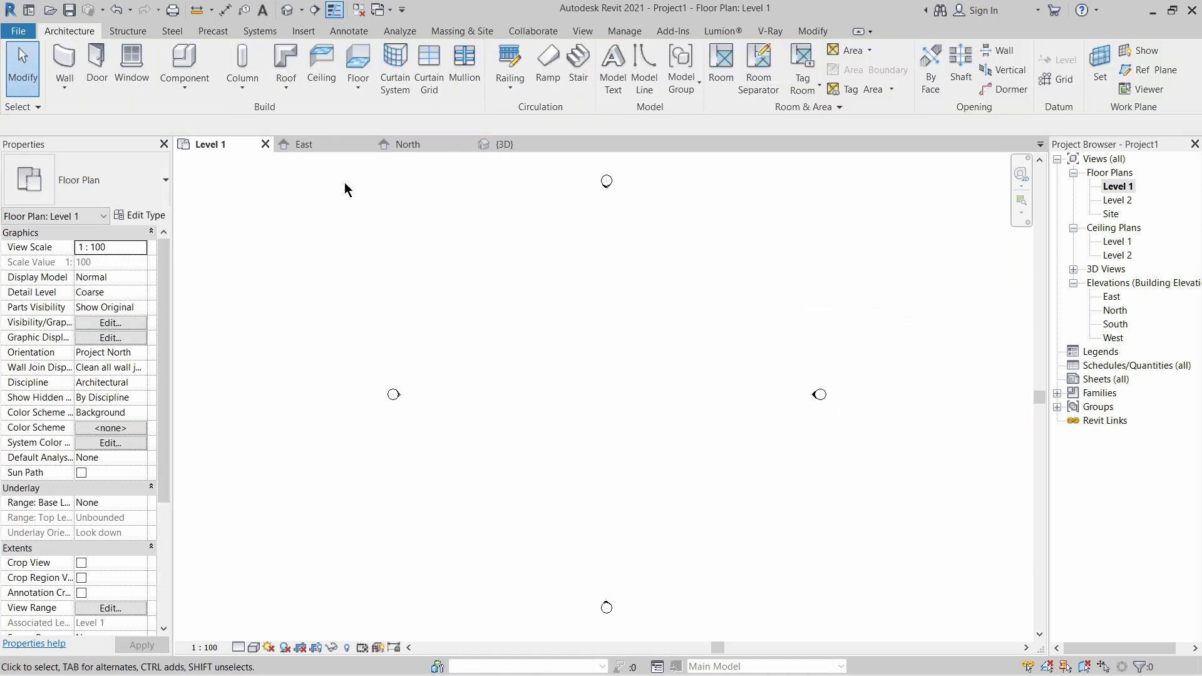
Draw a rectangular loop of walls about 22.8 m by 12.8 m between the elevation markers on Level 1.
click(63, 63)
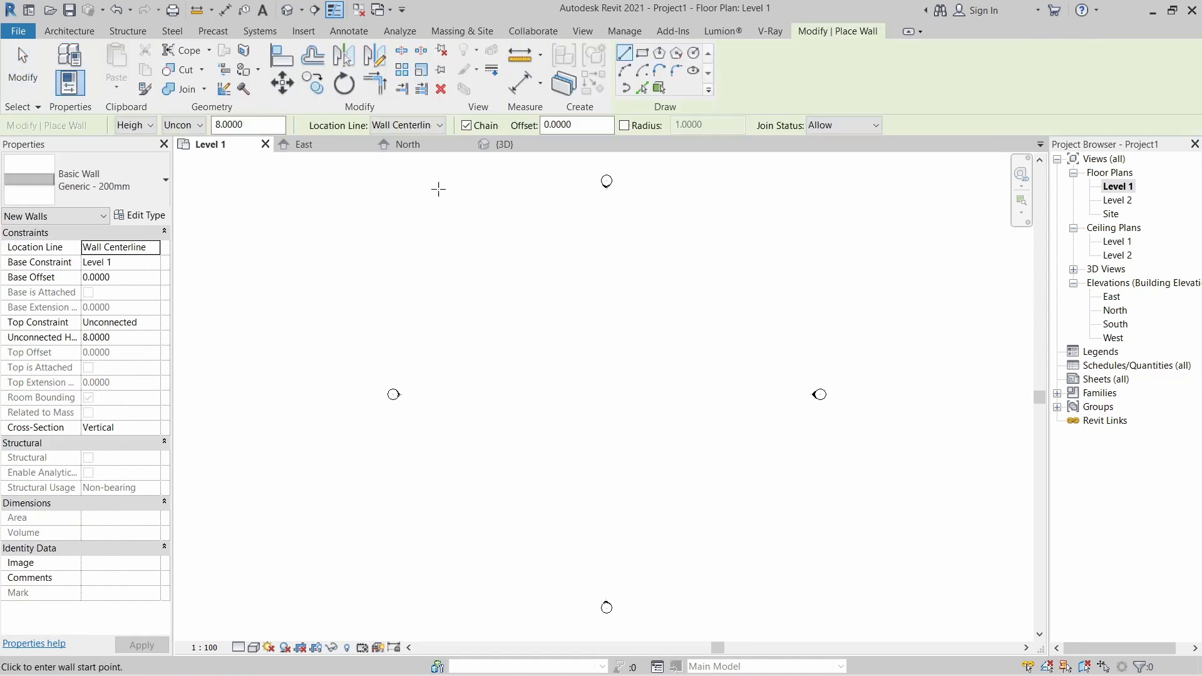
click(643, 53)
click(472, 285)
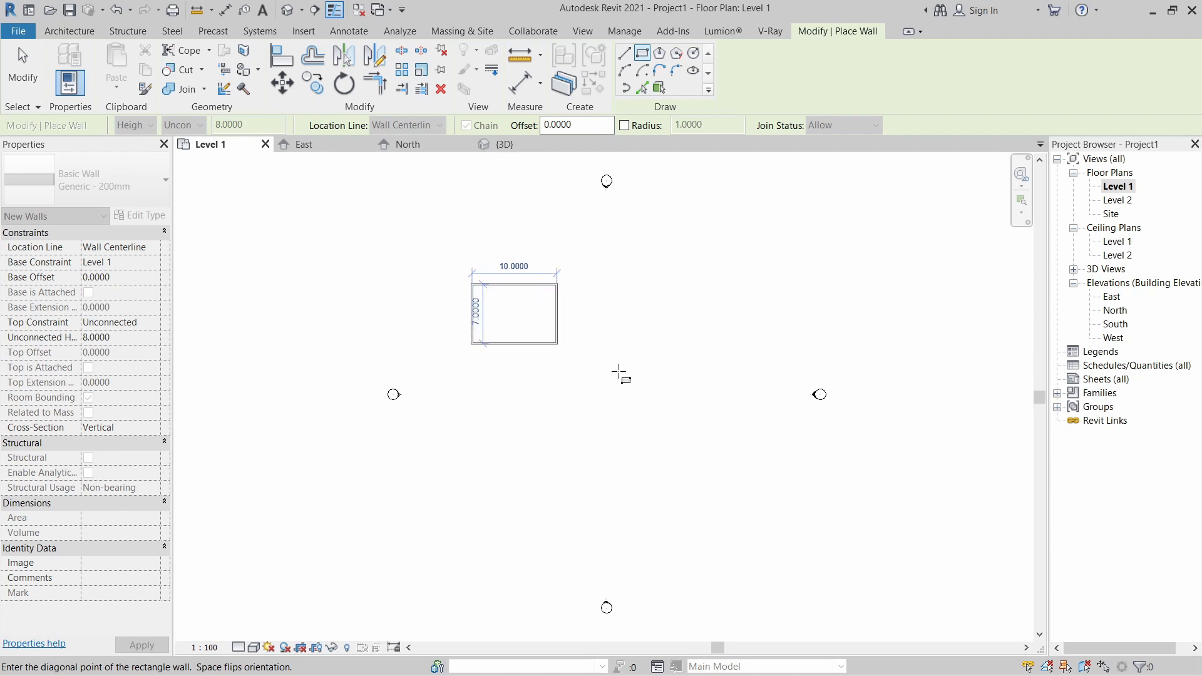
click(667, 395)
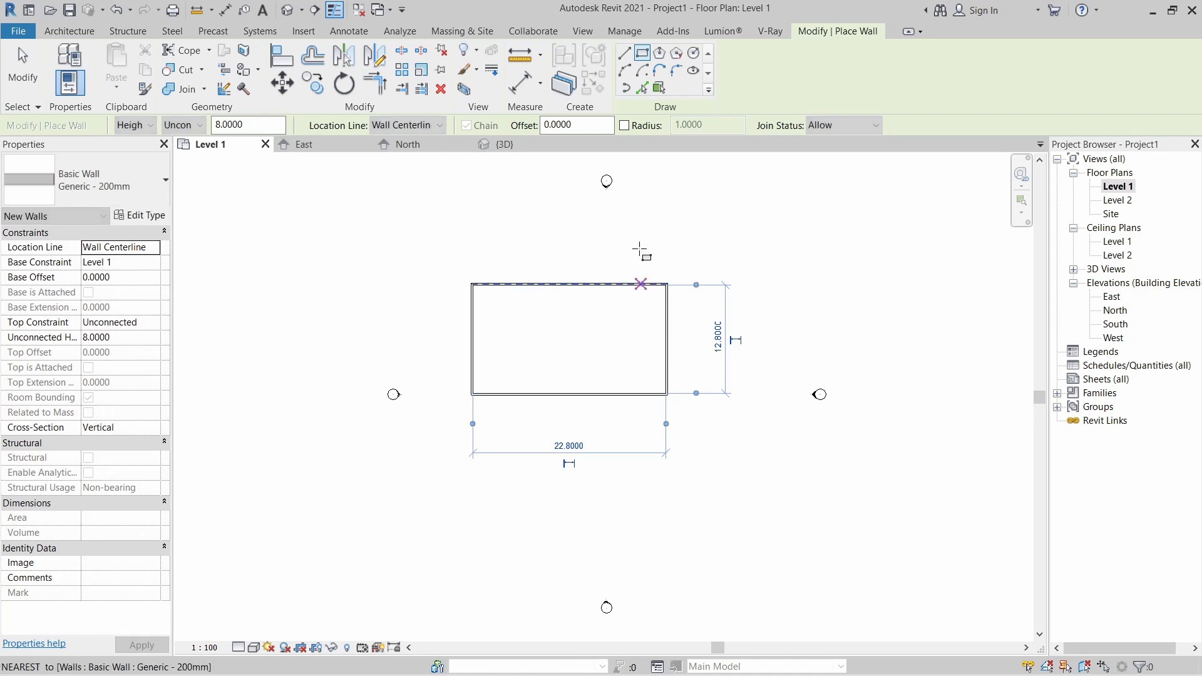
Draw a six-sided polygon of walls overlapping the rectangle's northeast corner.
click(660, 53)
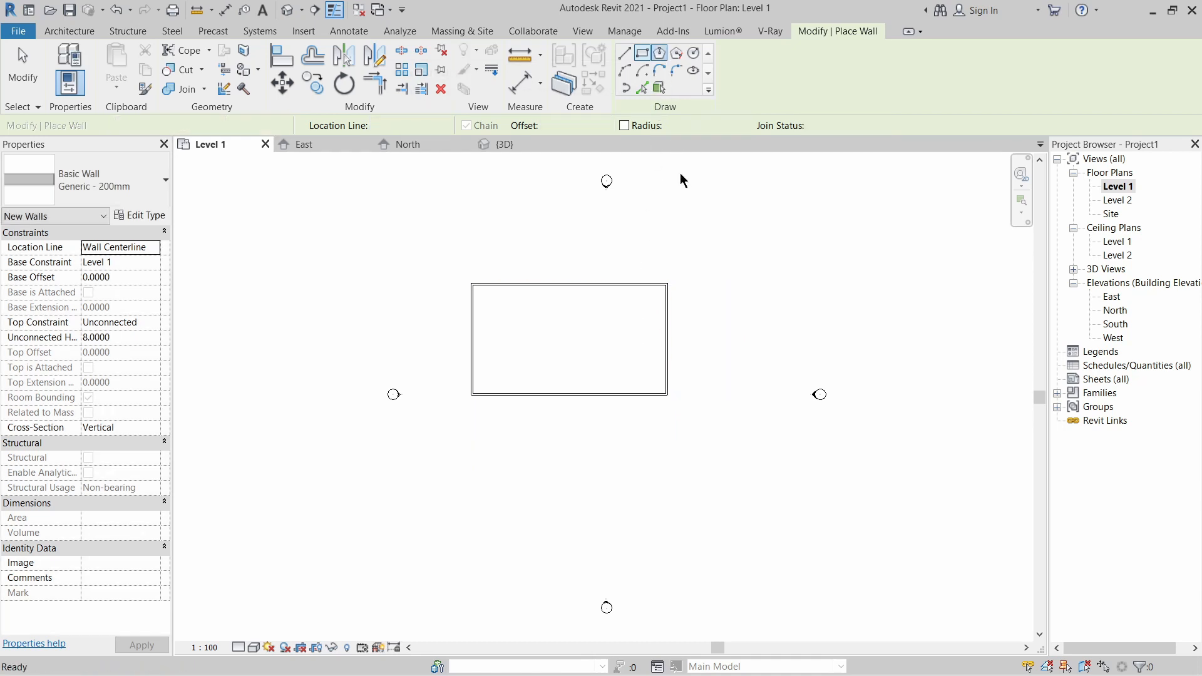
click(632, 305)
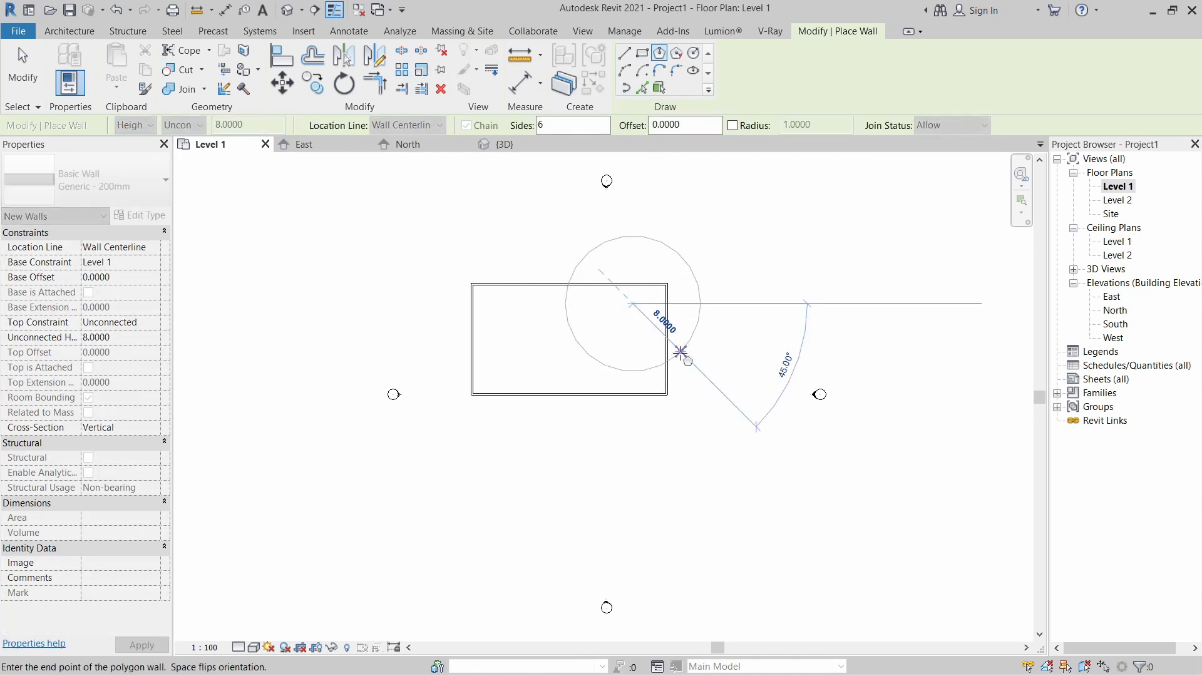
click(666, 336)
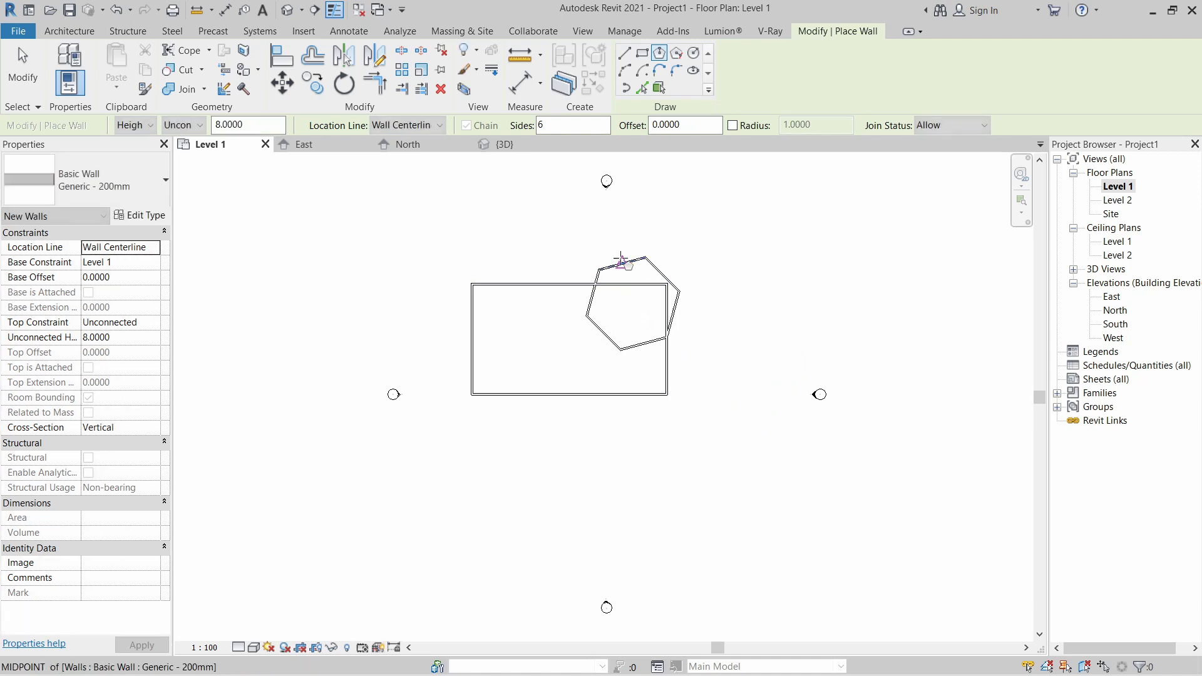
Set the polygon to 3 sides and draw a small triangular wall loop just below the rectangle.
click(542, 125)
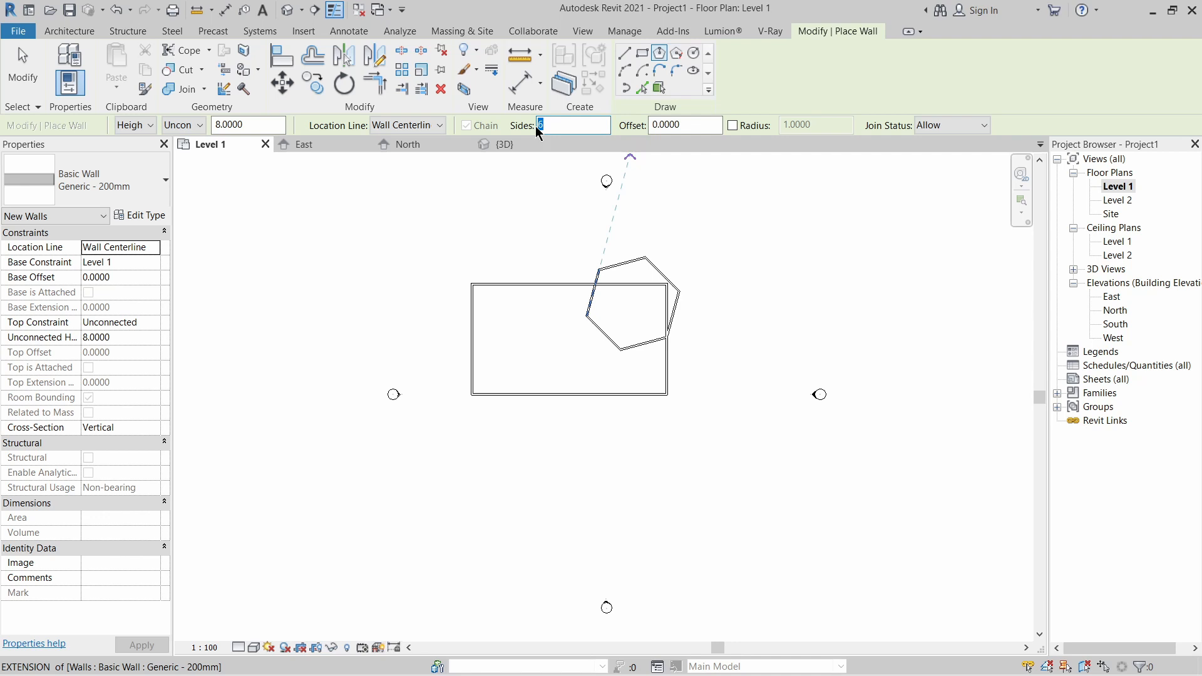
text(3)
click(554, 434)
click(579, 457)
Draw a circular wall with a 3 m radius over the lower part of the rectangle's east wall.
click(693, 53)
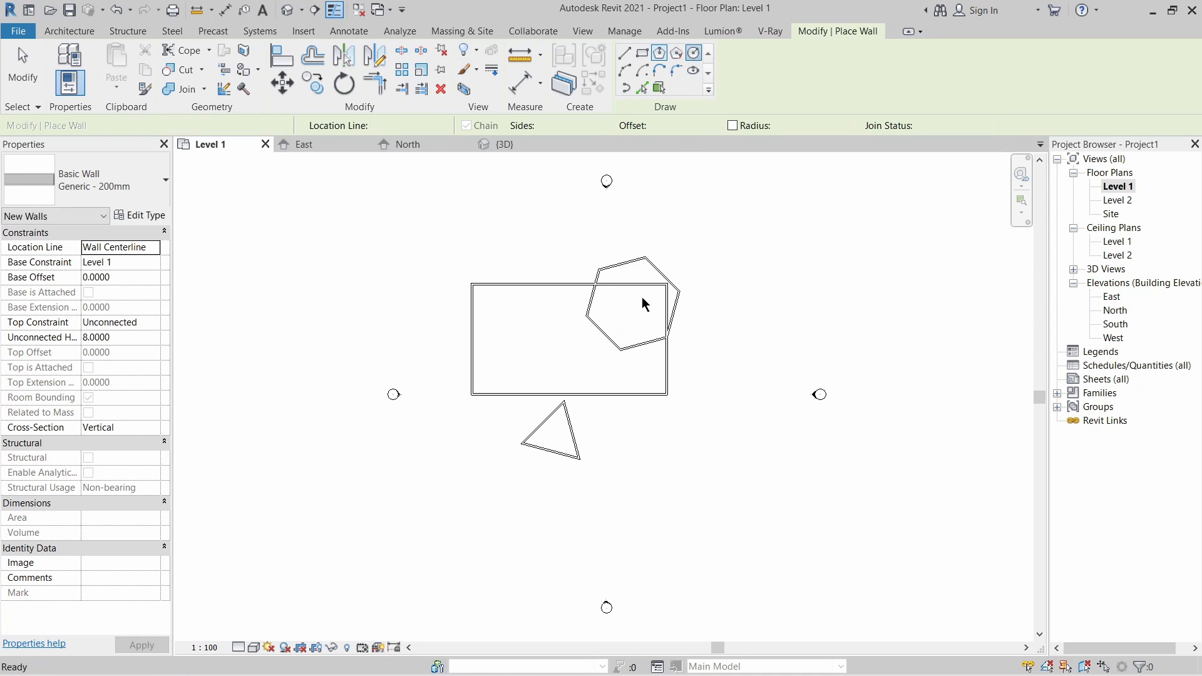
click(681, 367)
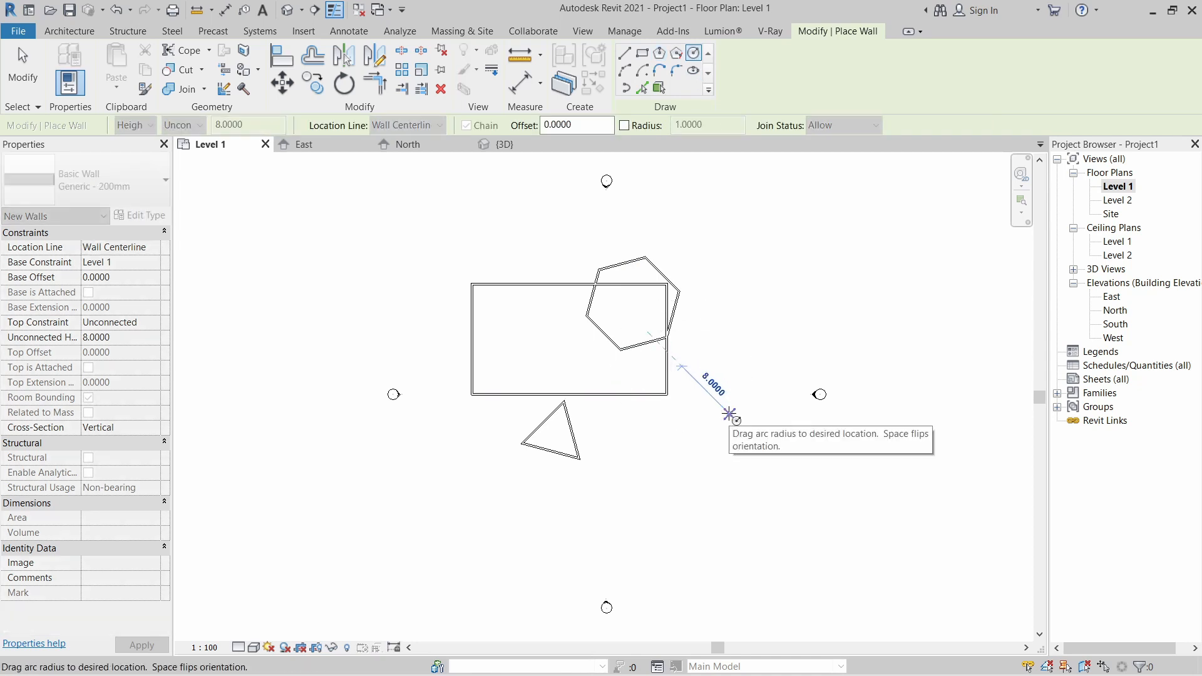
text(3)
key(Return)
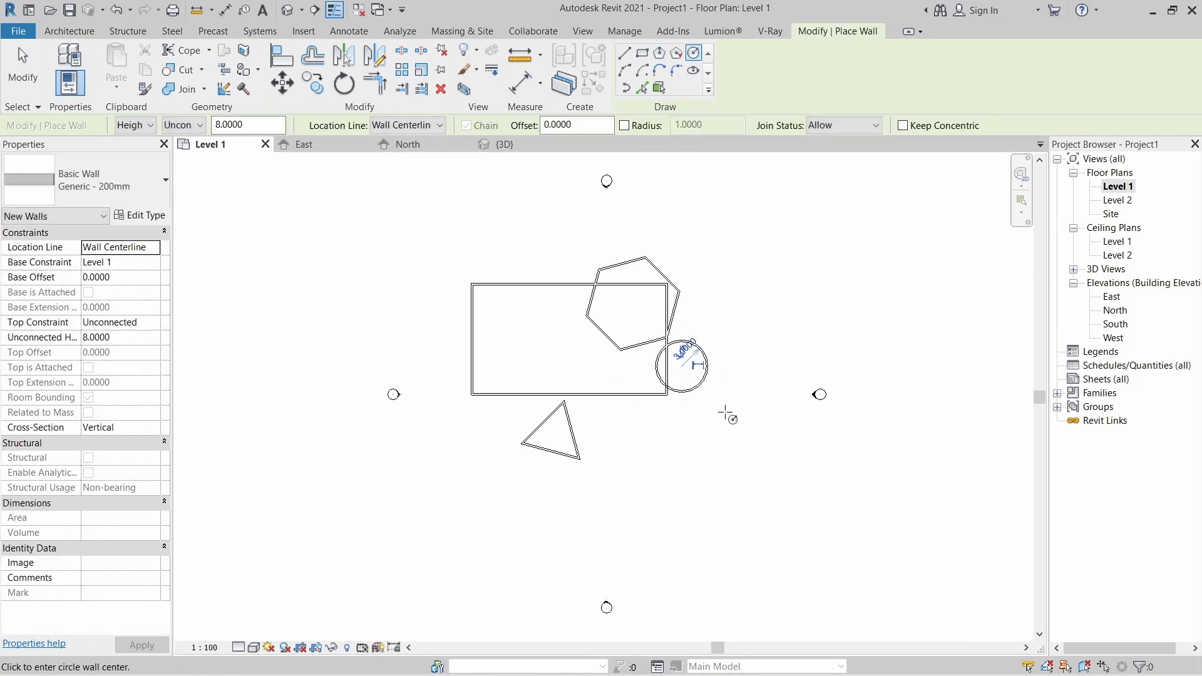
Draw a downward-bulging Start-End-Radius arc wall southeast of the triangle.
click(625, 70)
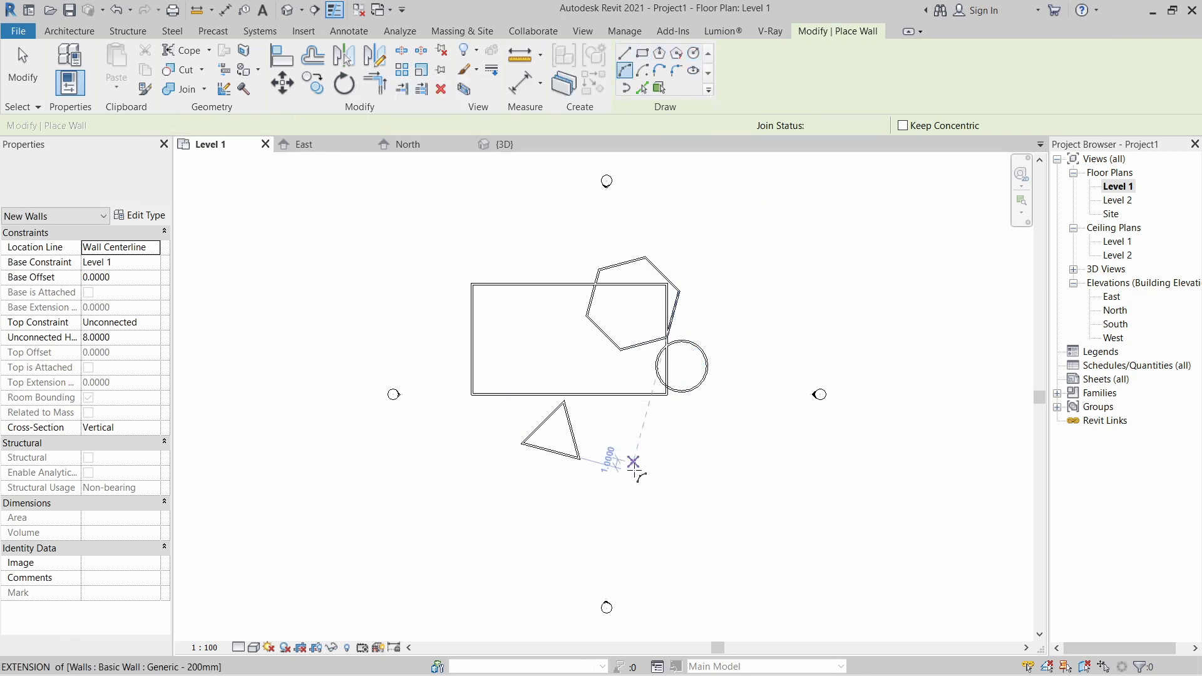
click(623, 504)
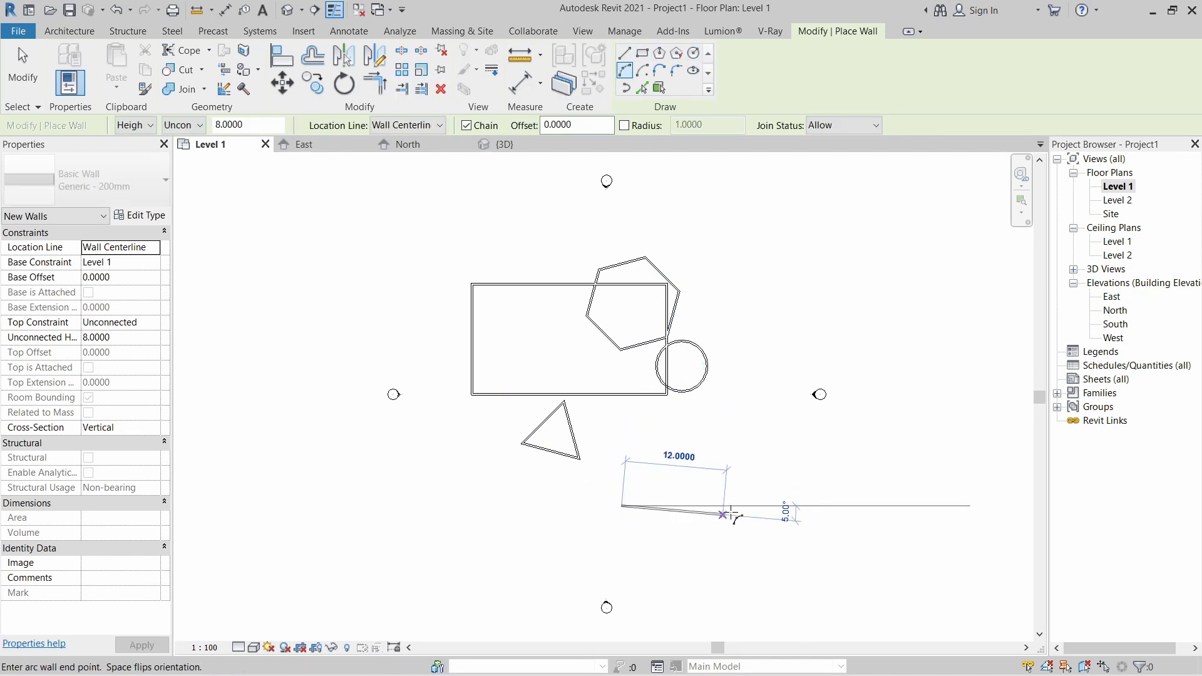
click(754, 505)
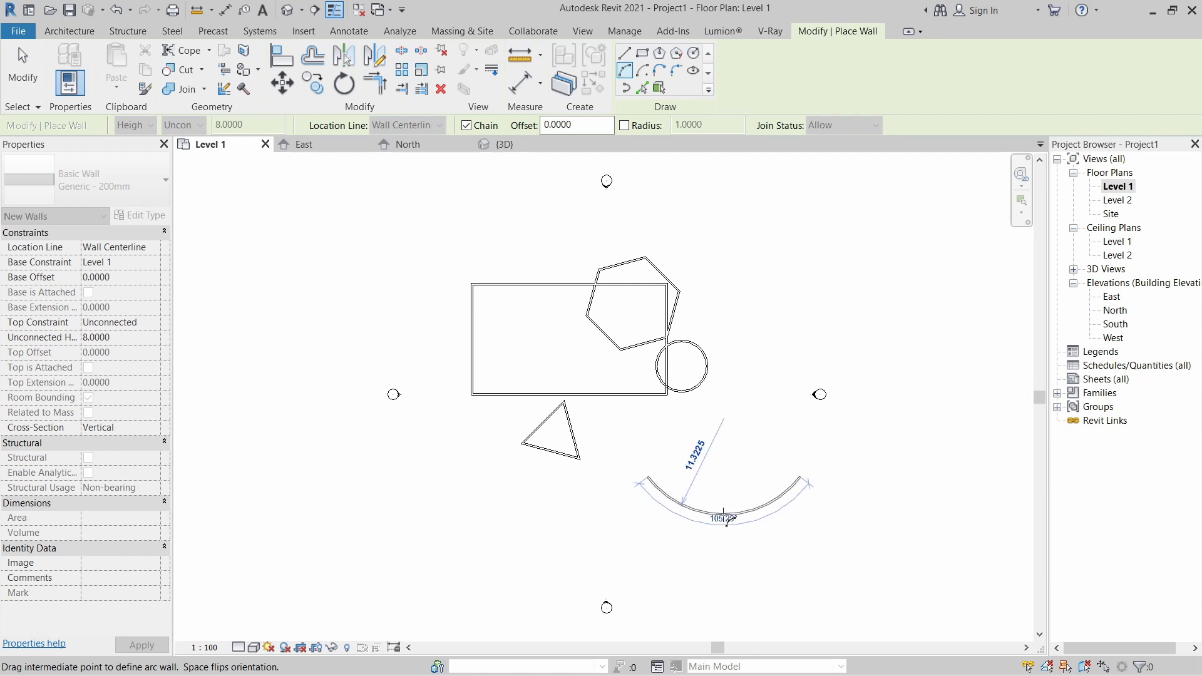
click(725, 519)
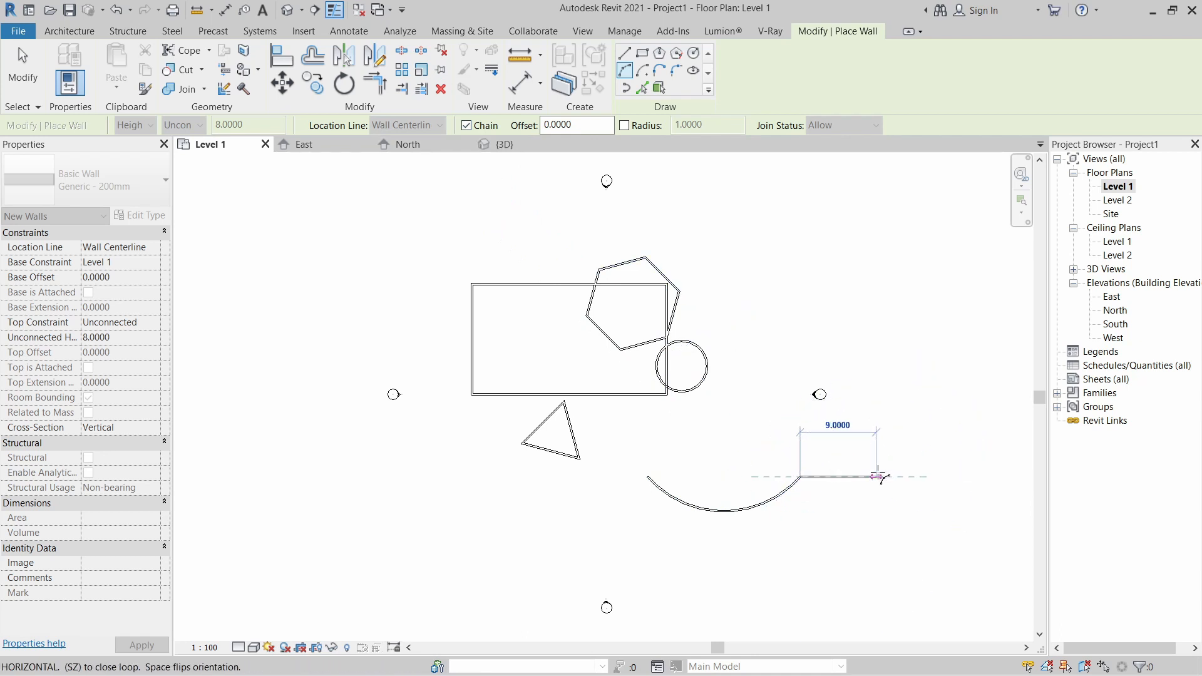
Chain two more arc walls eastward, one tangent to the first arc with about 8.7 m radius and one of about 5.6 m.
click(907, 477)
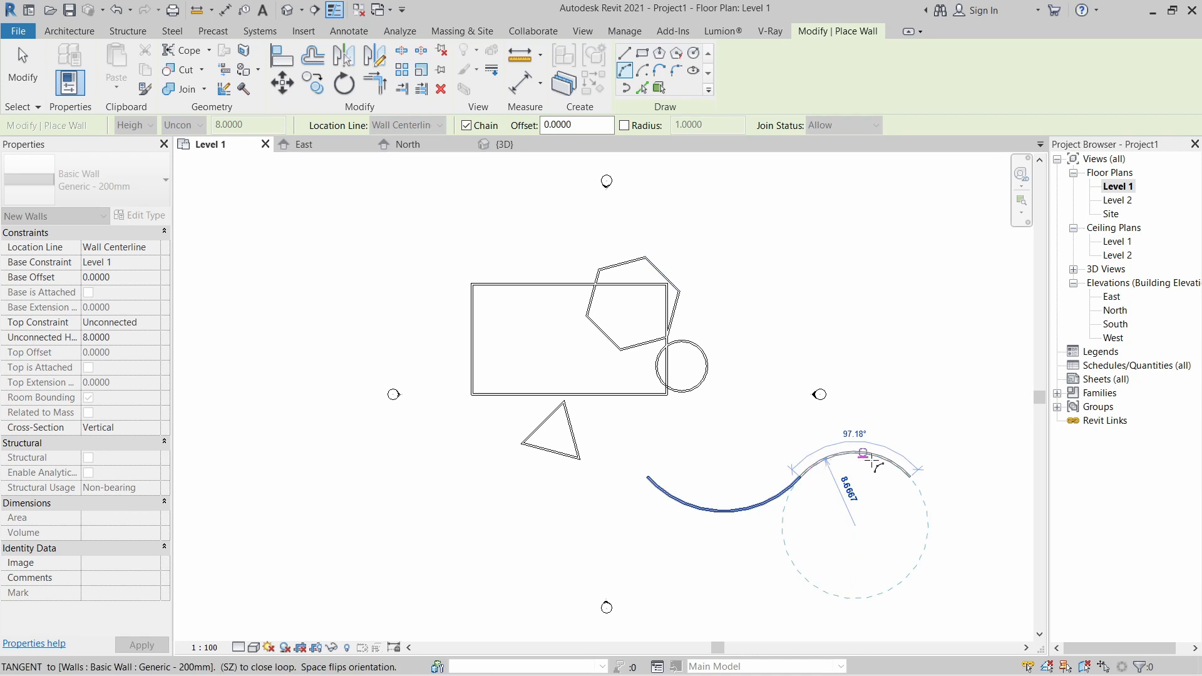
click(908, 473)
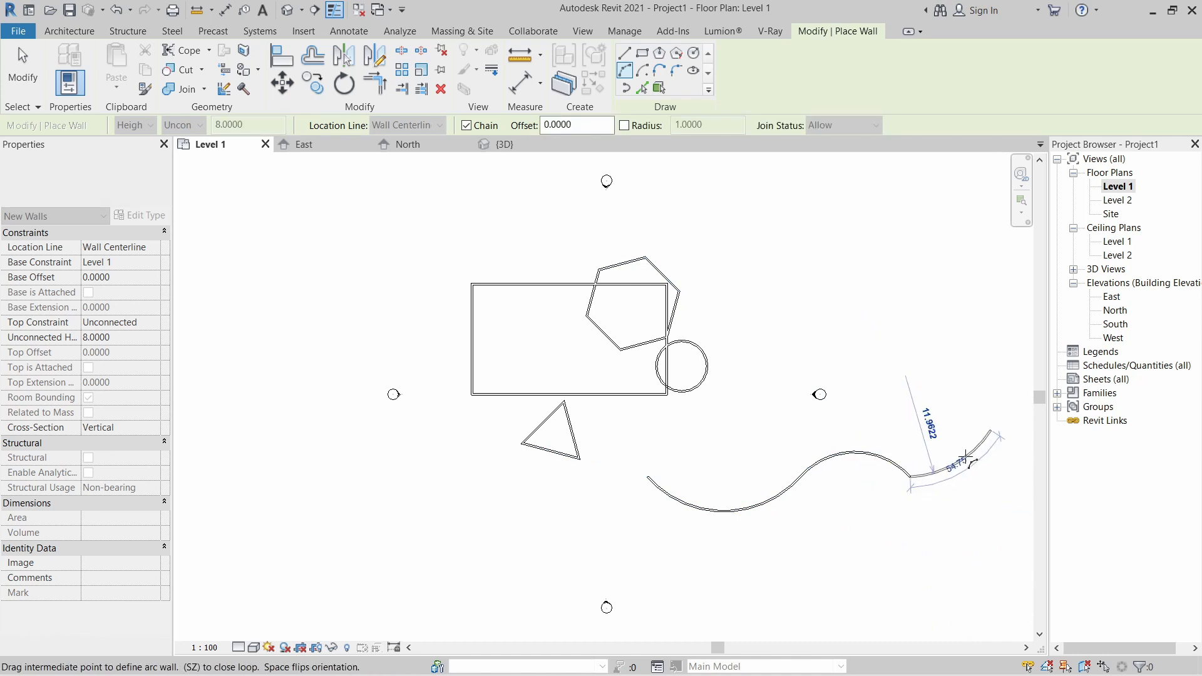
click(967, 491)
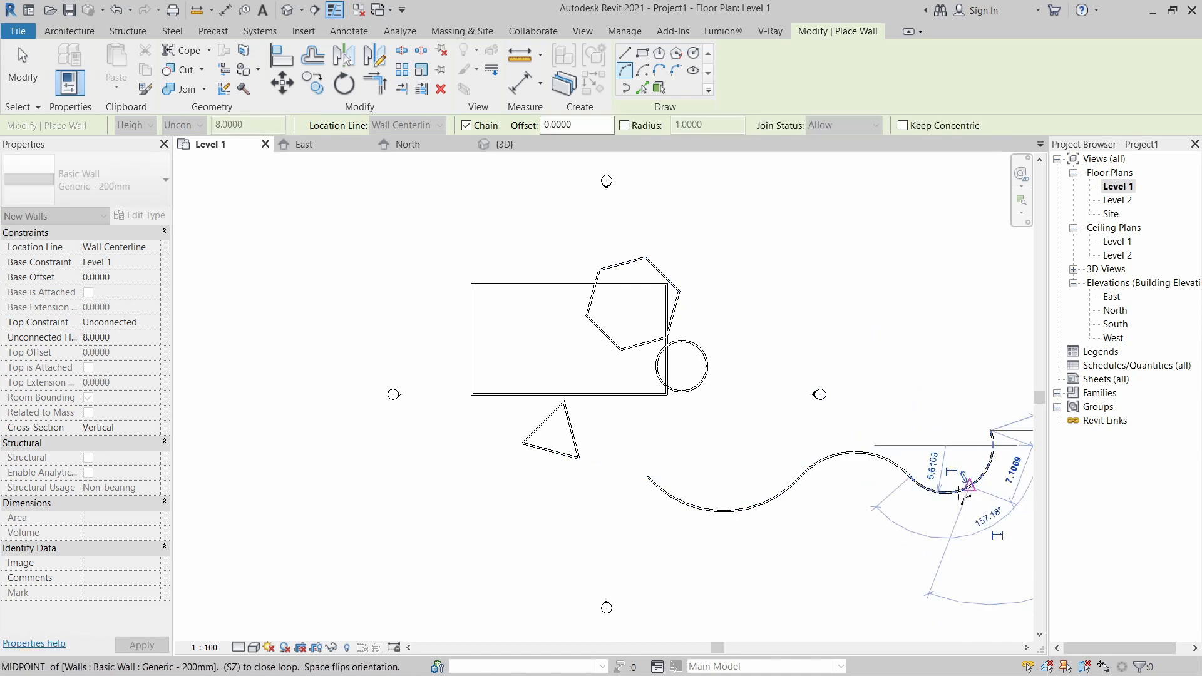
key(Escape)
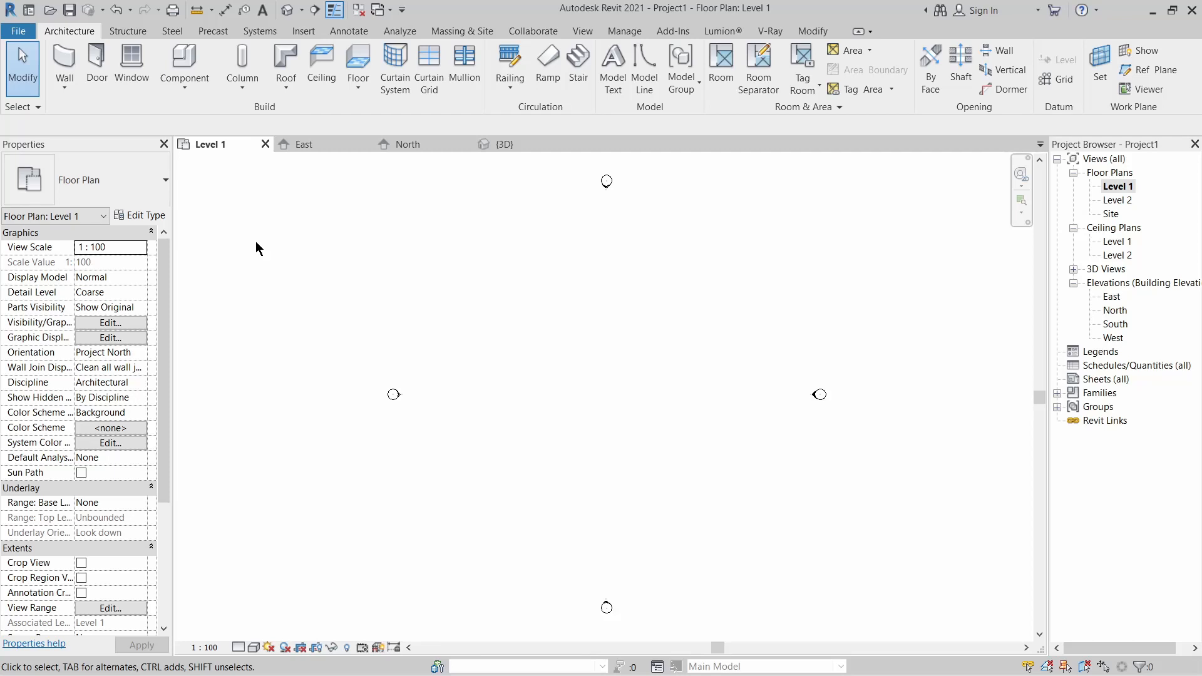
Start the Wall tool and choose the Basic Wall type Exterior - Block on Mtl. Stud for new walls.
click(65, 68)
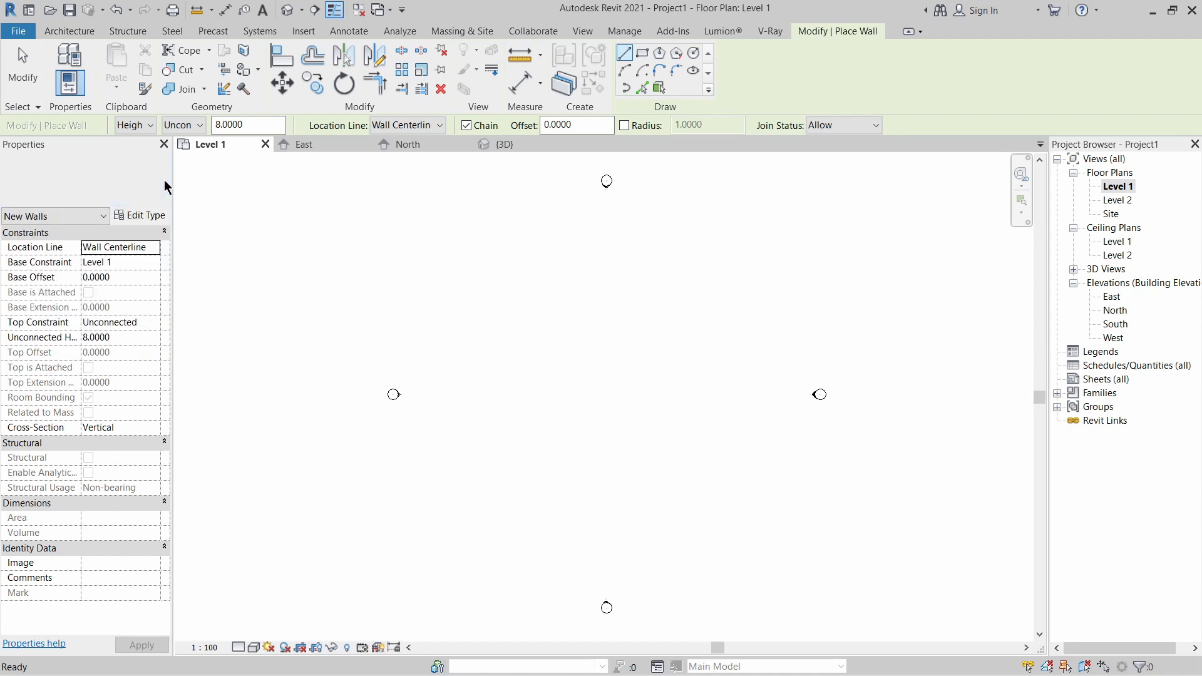
click(165, 179)
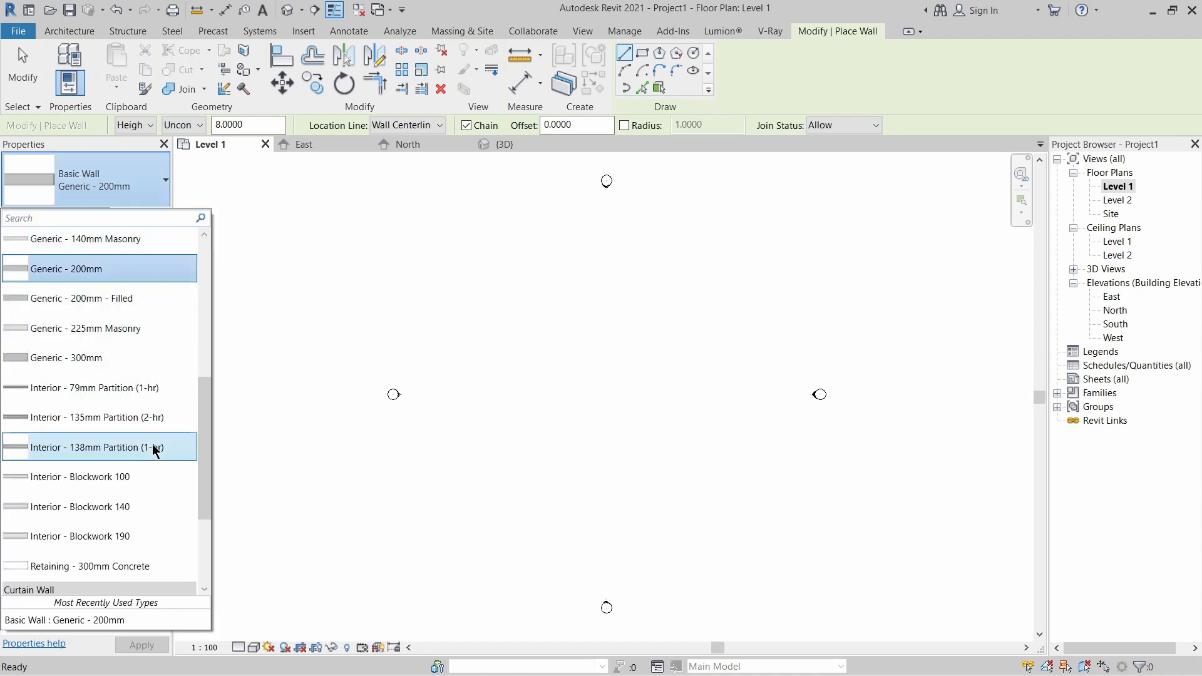
scroll(152, 449, up, 3)
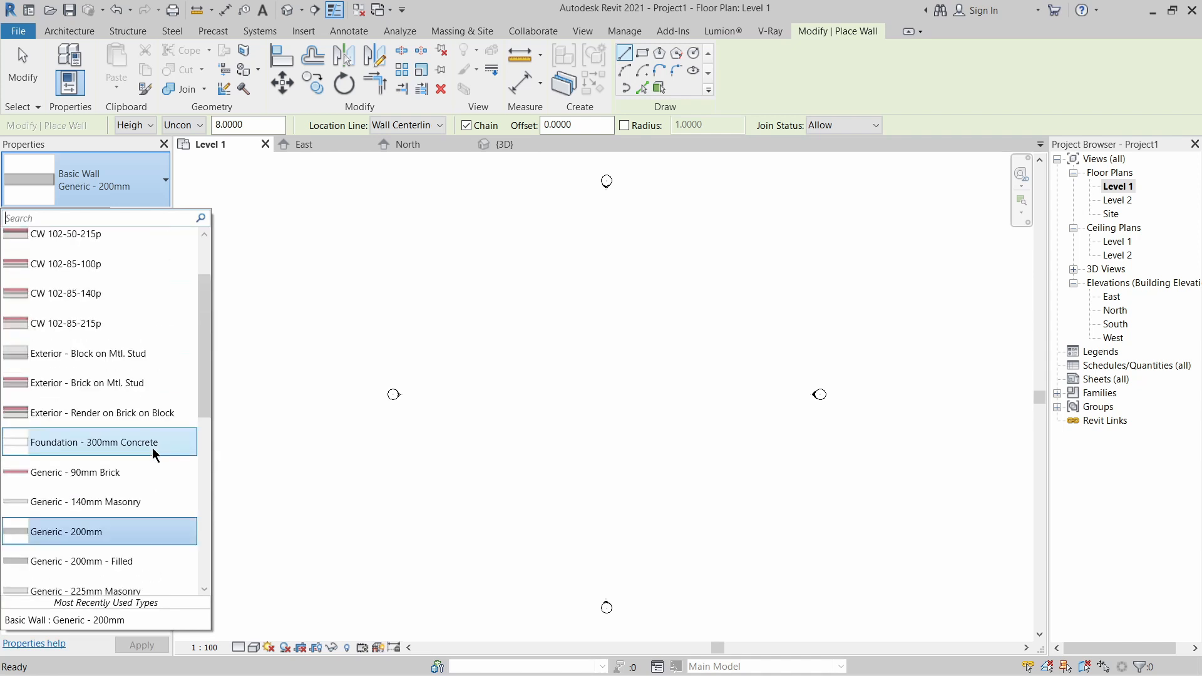
scroll(127, 431, up, 1)
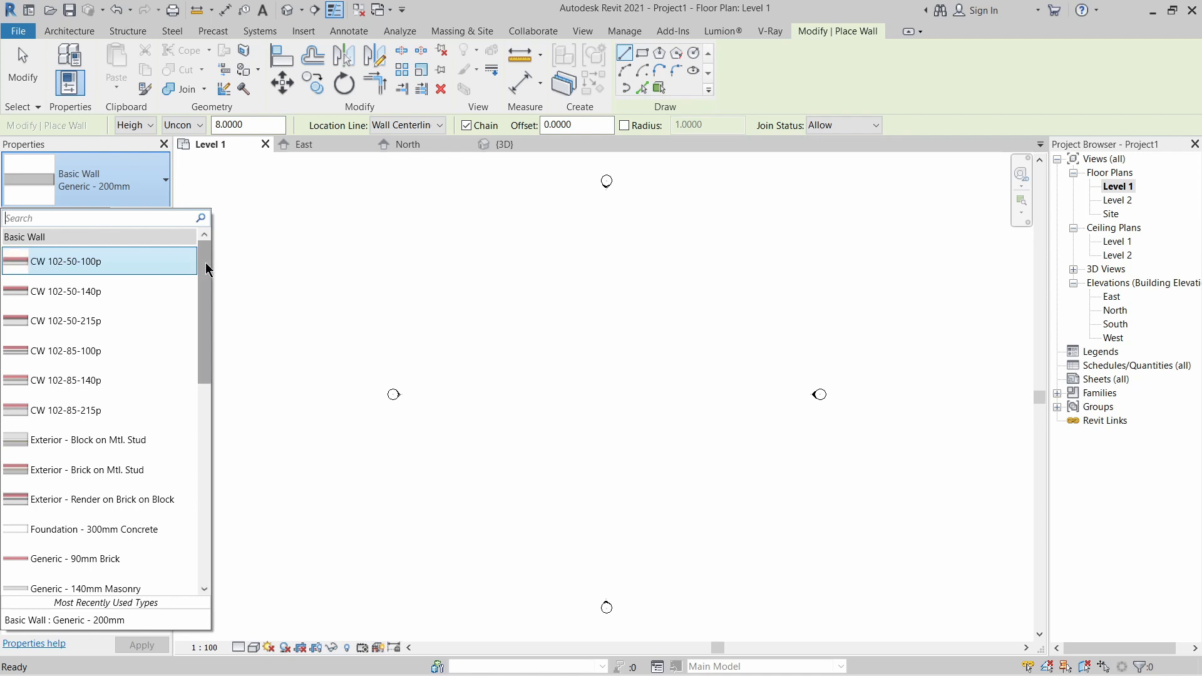
drag(207, 264, 223, 476)
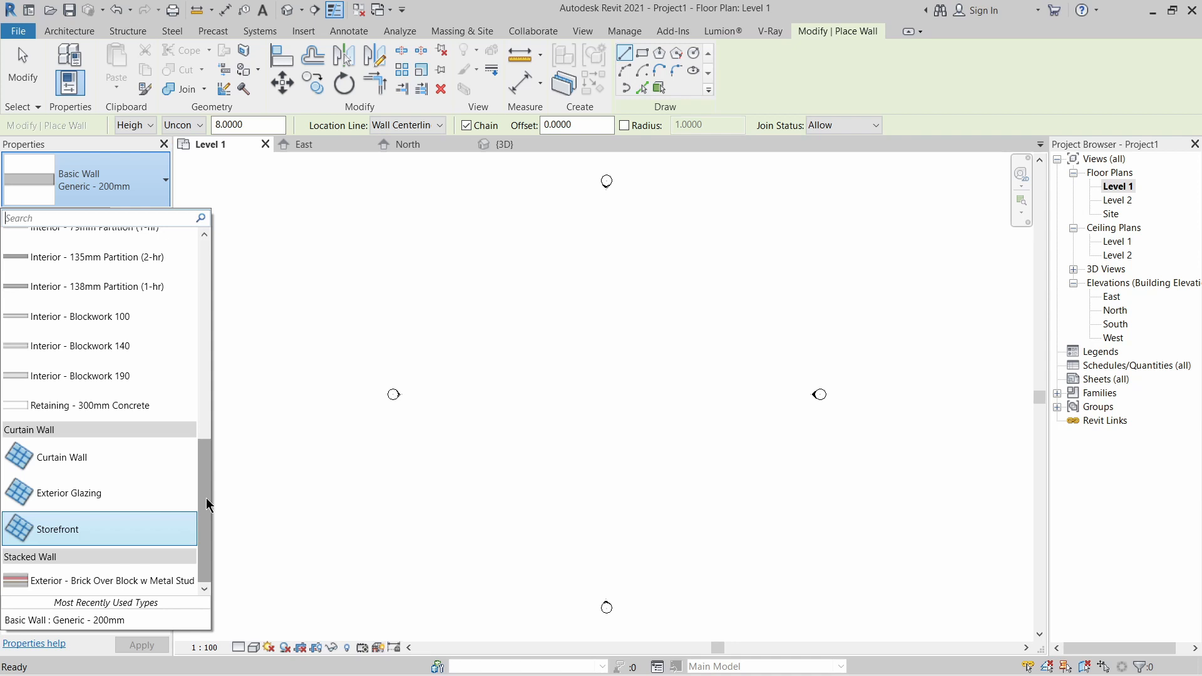
drag(207, 504, 213, 280)
mouse_move(78, 298)
scroll(78, 299, down, 5)
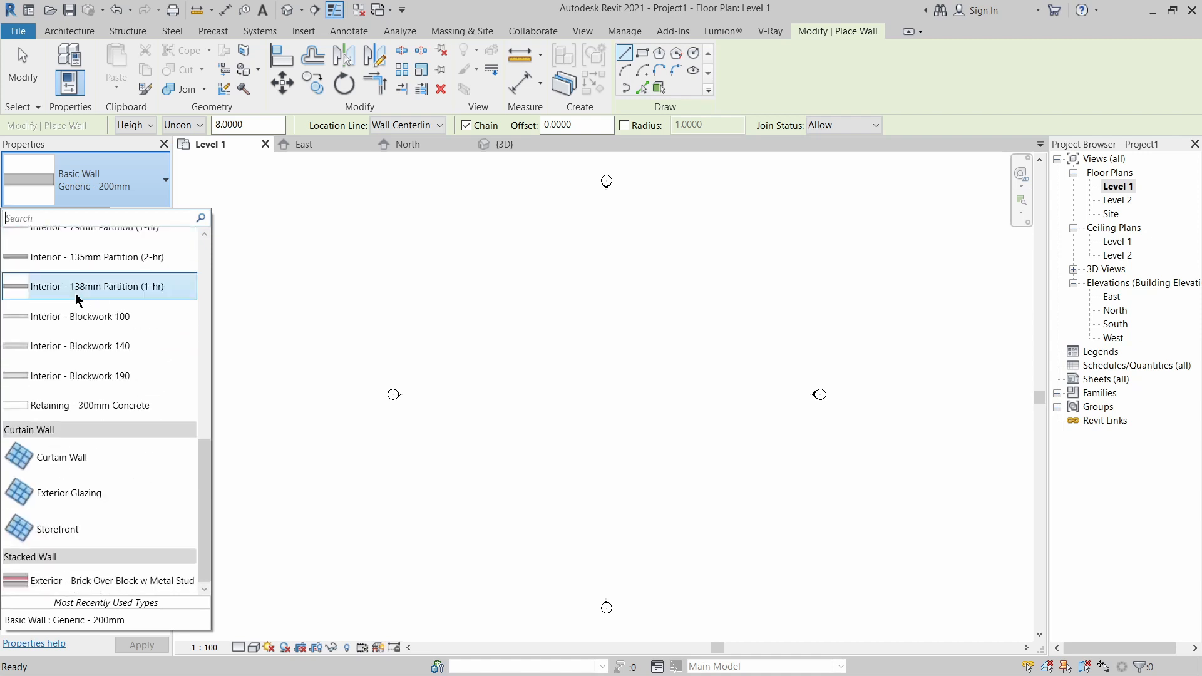
scroll(79, 298, up, 6)
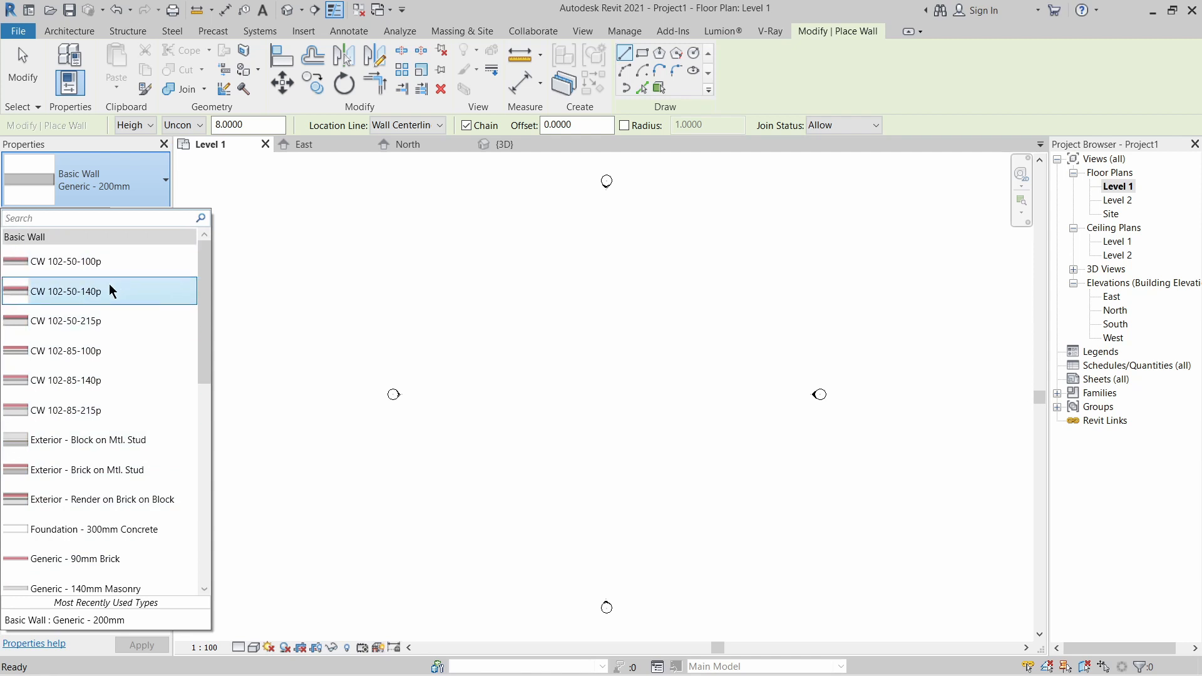
click(86, 441)
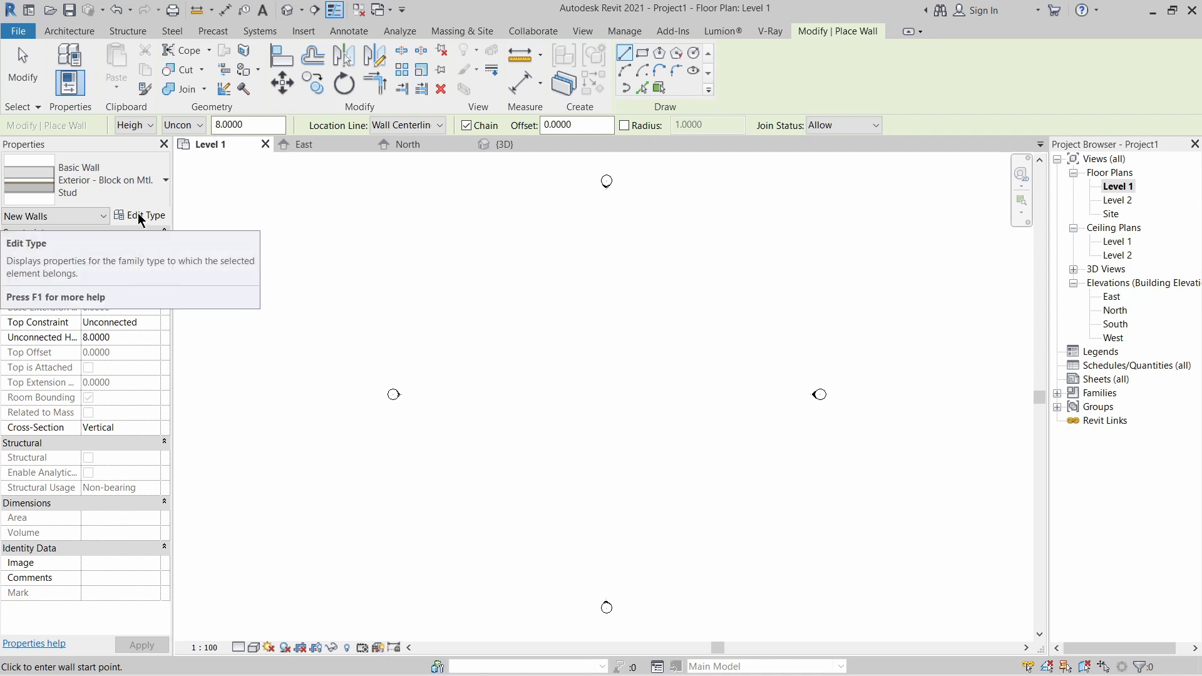
Open the type properties of the chosen wall type and review its parameters from Construction down to Identity Data.
click(139, 216)
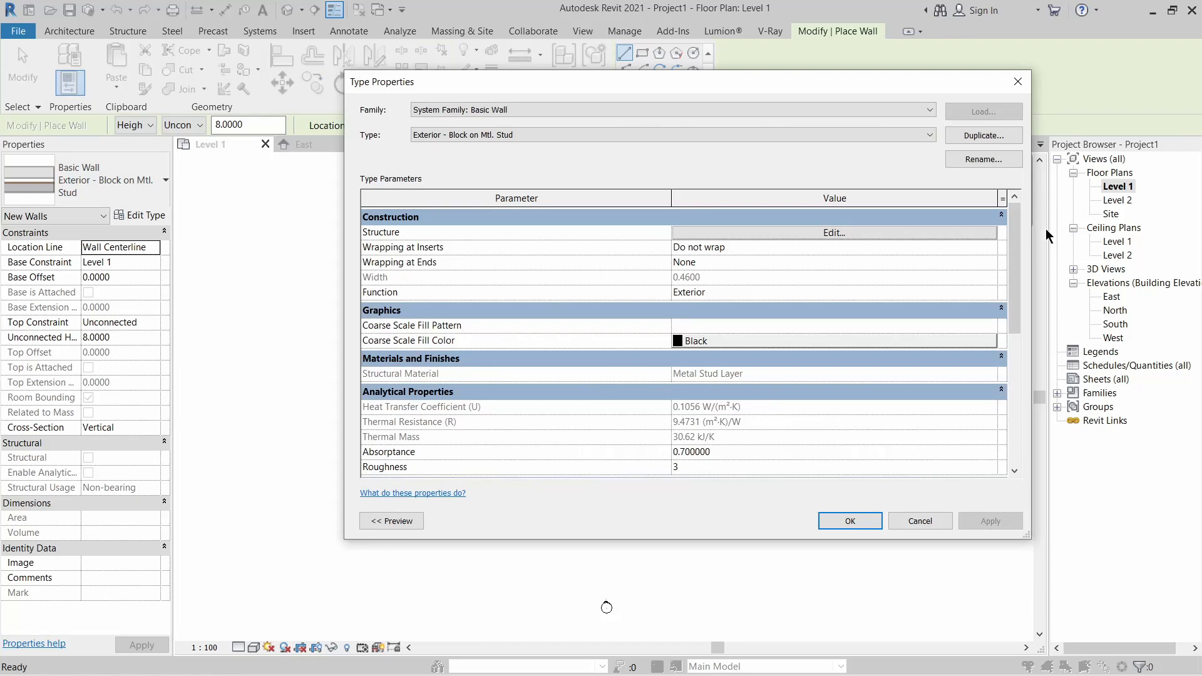
drag(1032, 236, 811, 249)
drag(437, 81, 496, 84)
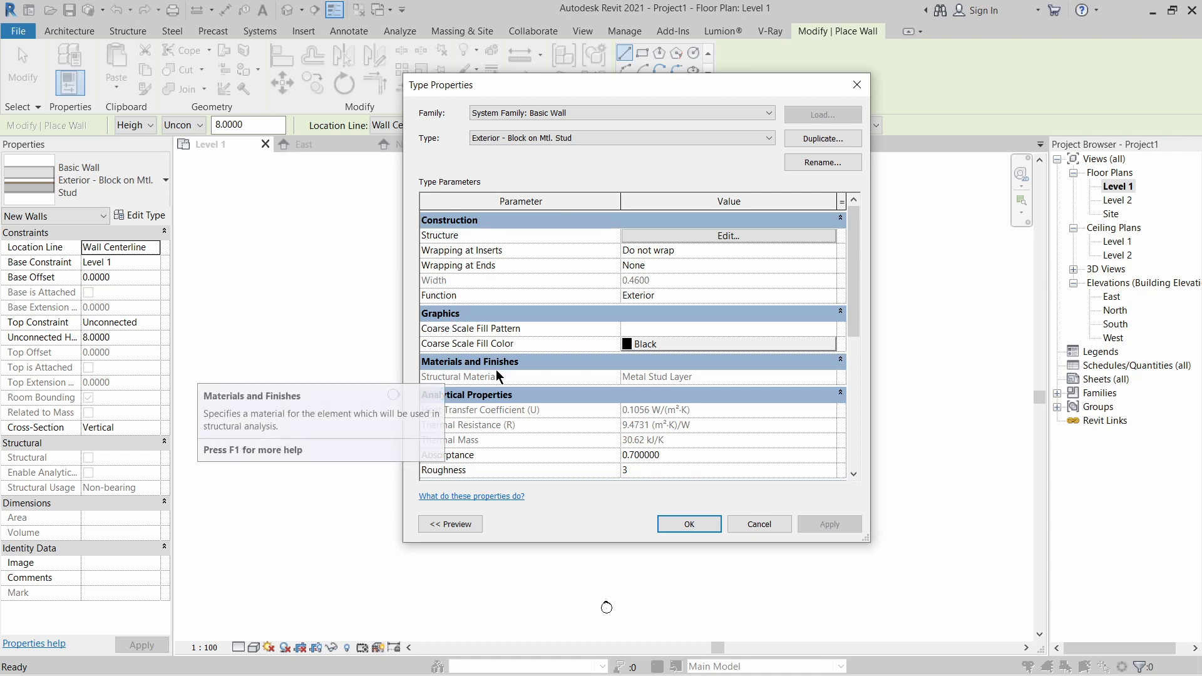
mouse_move(851, 263)
mouse_down()
mouse_move(855, 414)
mouse_move(850, 244)
mouse_up()
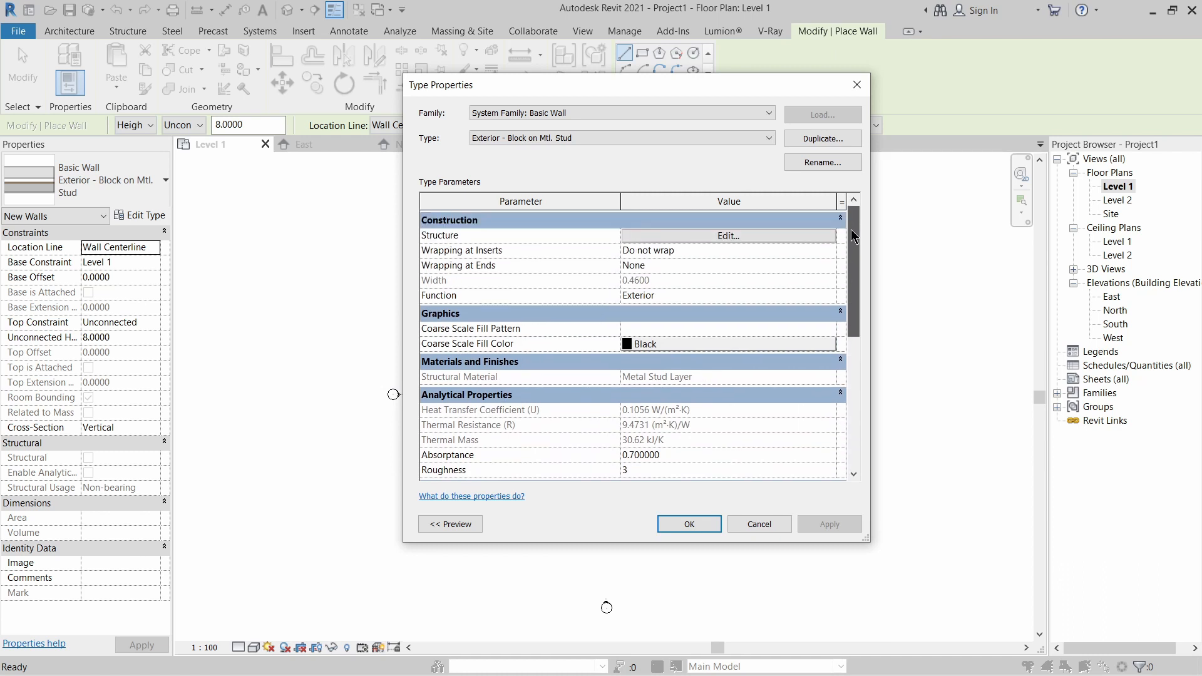
drag(850, 229, 861, 404)
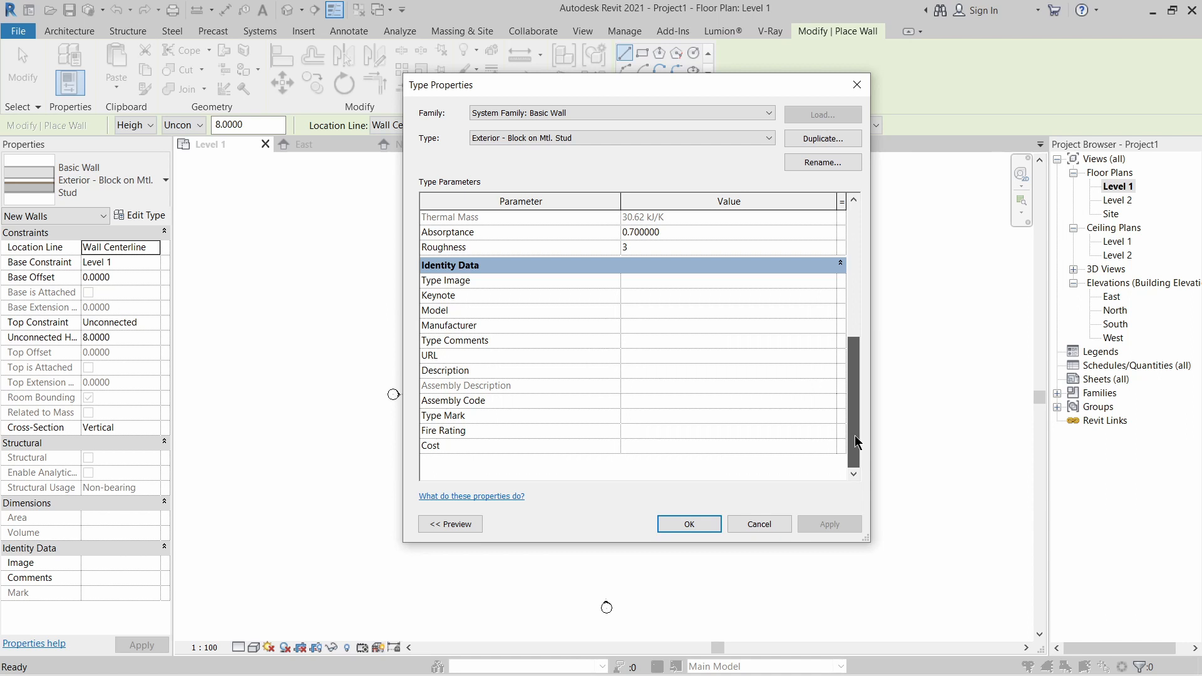
scroll(484, 395, up, 5)
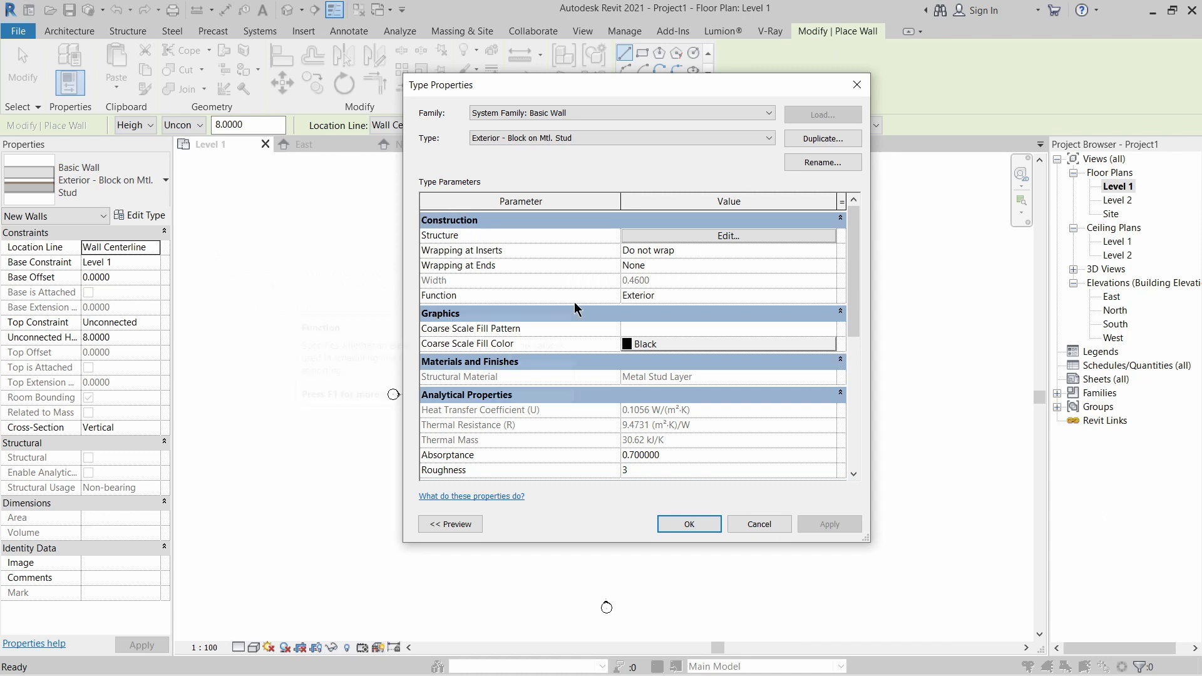
Look at the Coarse Scale Fill Color and the drafting fill patterns available for the wall type without choosing a new one.
click(631, 344)
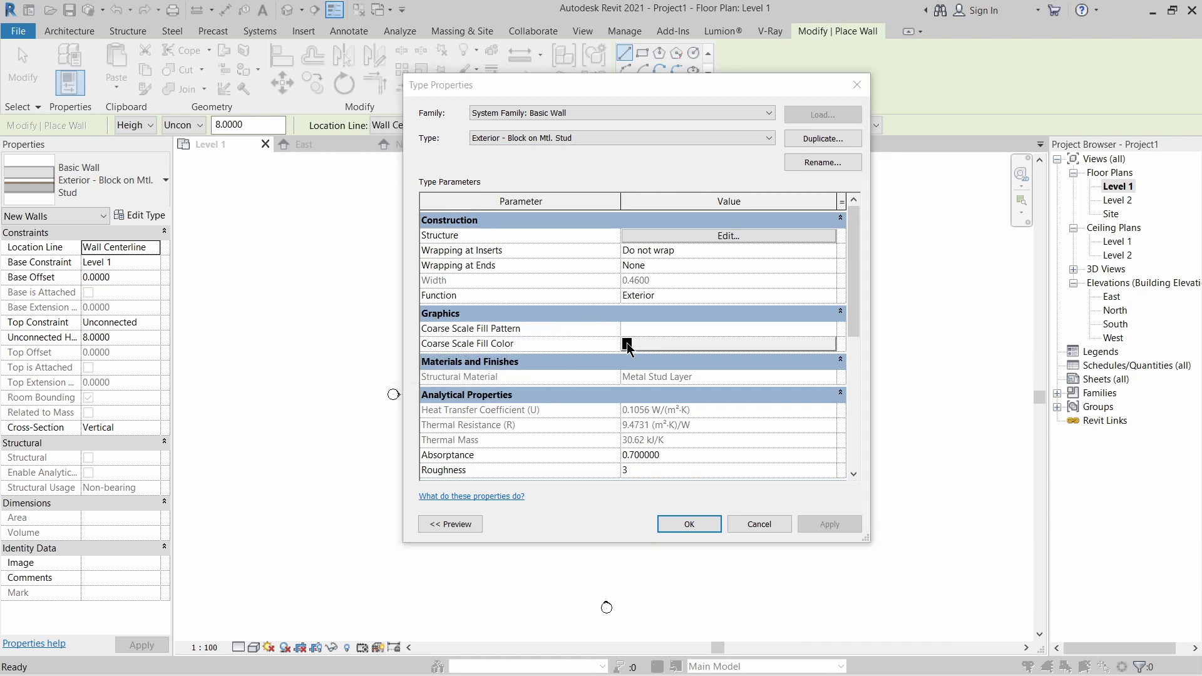
click(793, 165)
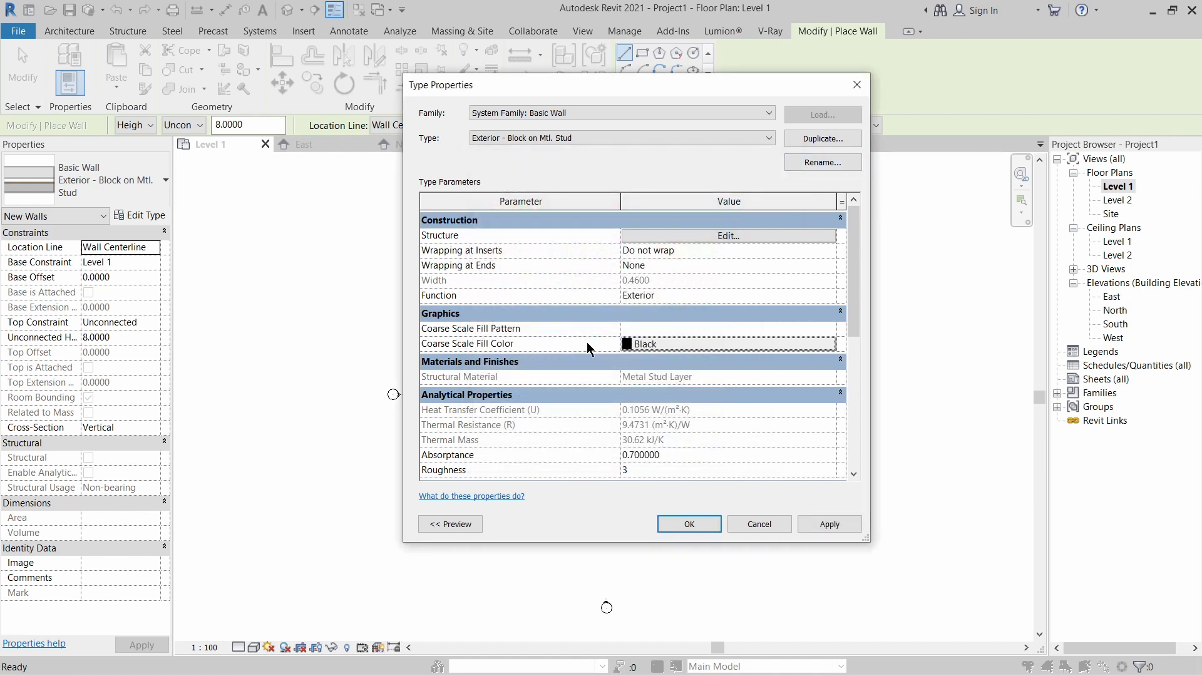
click(651, 327)
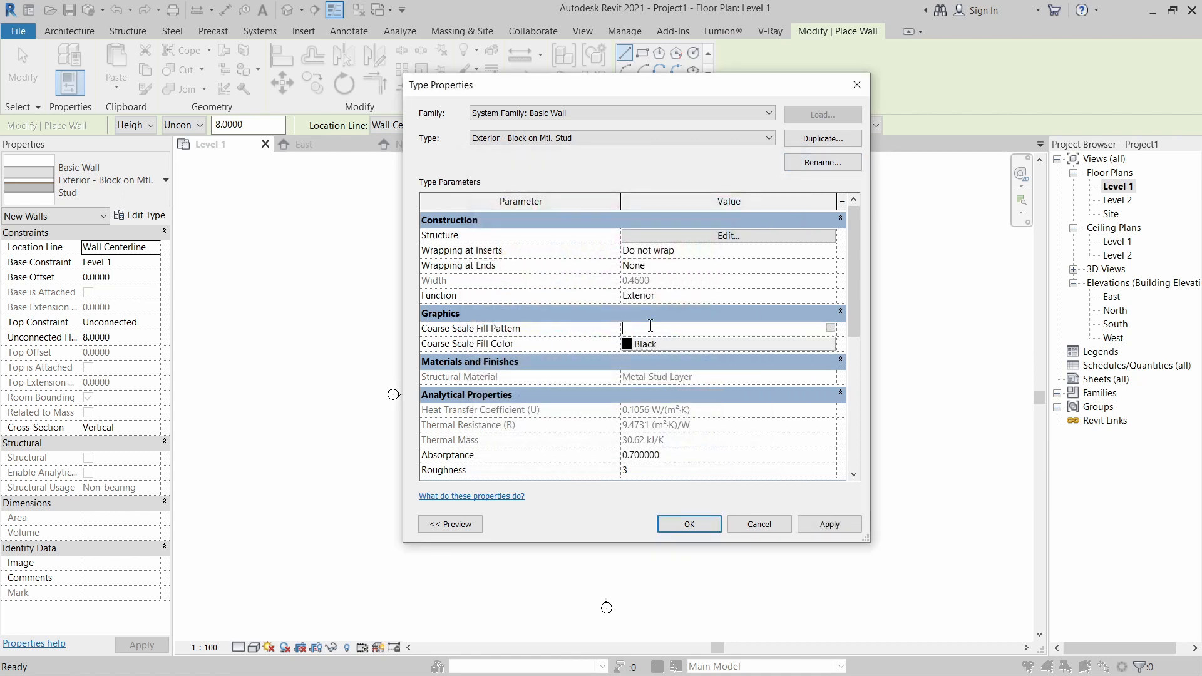
click(830, 328)
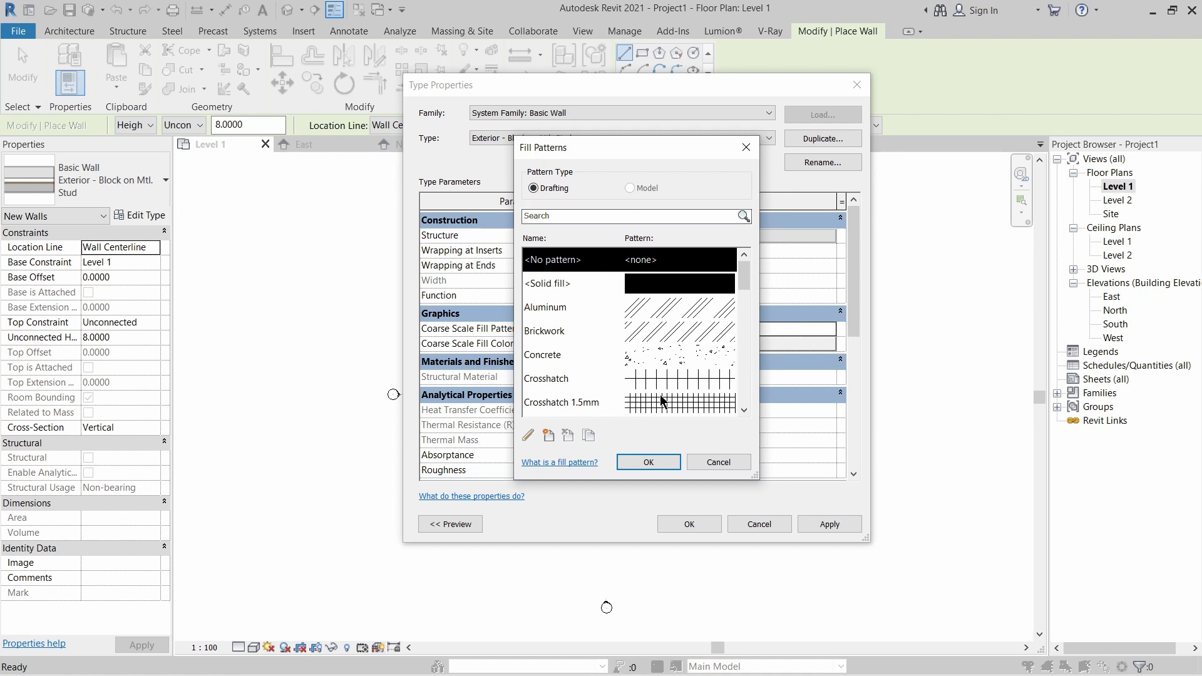
click(718, 461)
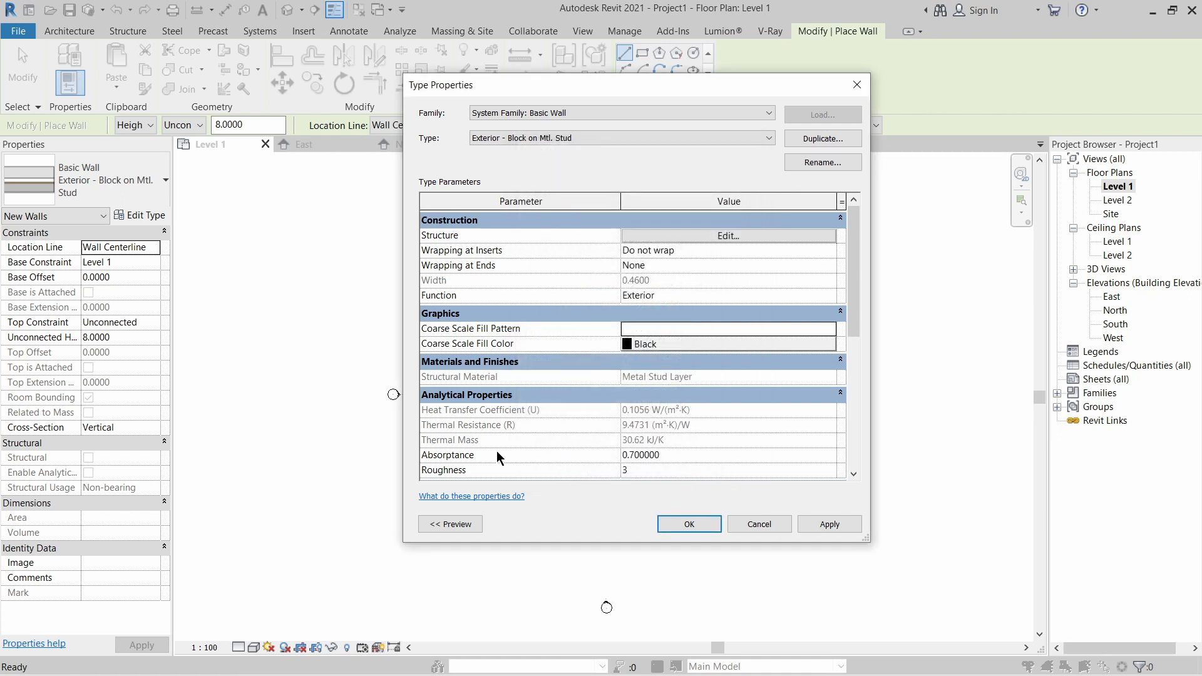
Show the wall type's preview and switch it to the view Section: Modify type attributes.
click(462, 525)
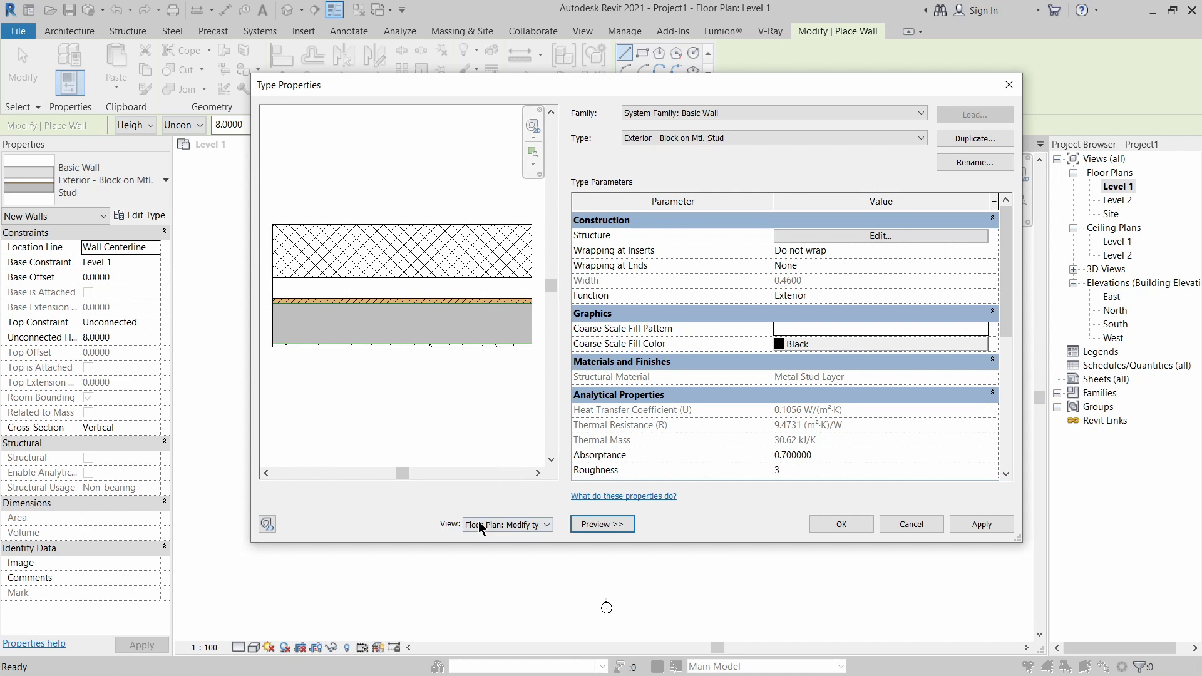
click(519, 525)
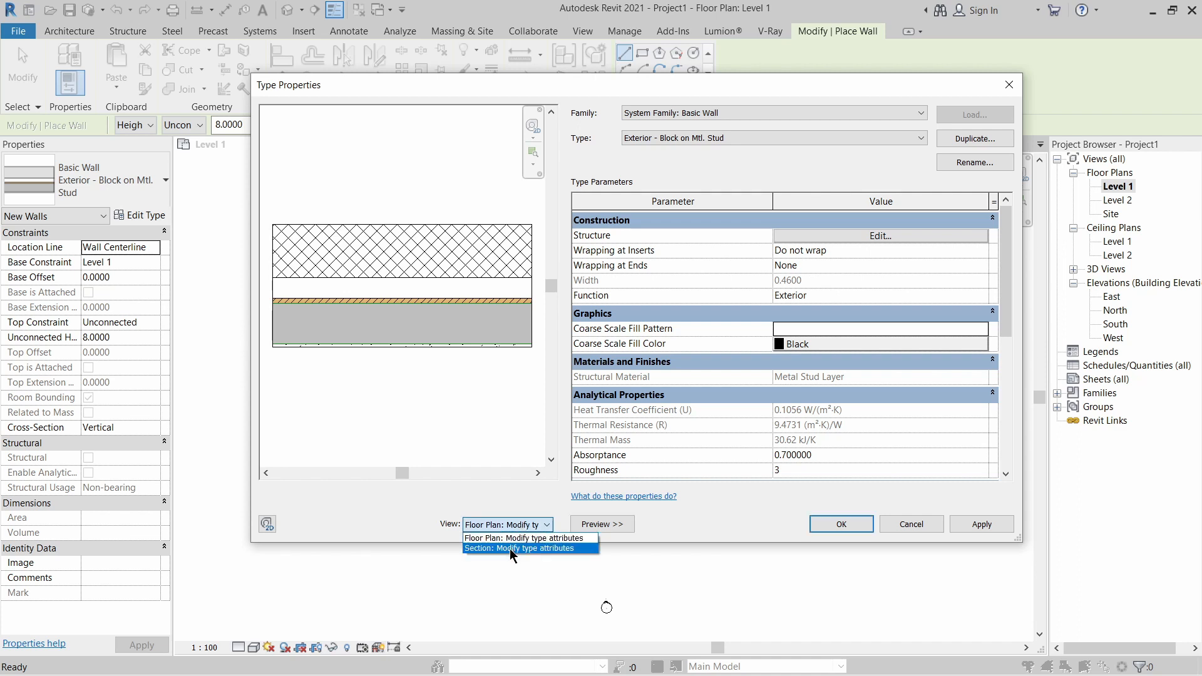
click(509, 548)
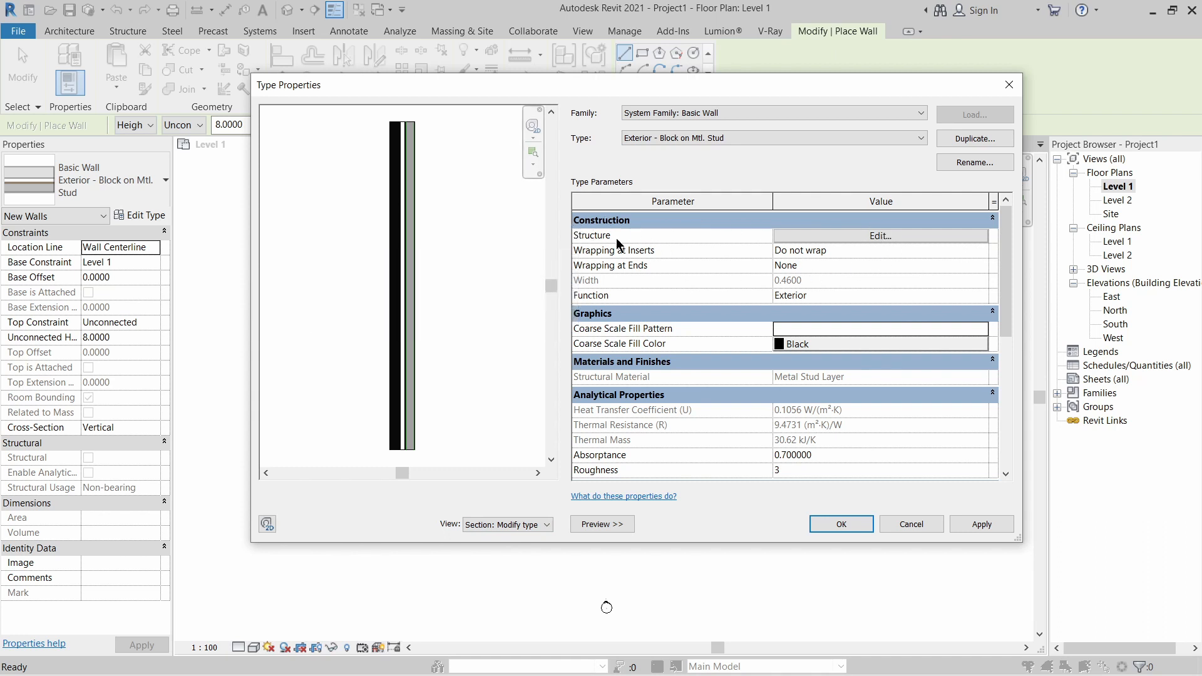
Open the wall type's structure for editing and enlarge the upper end of the wall in the section preview.
click(887, 235)
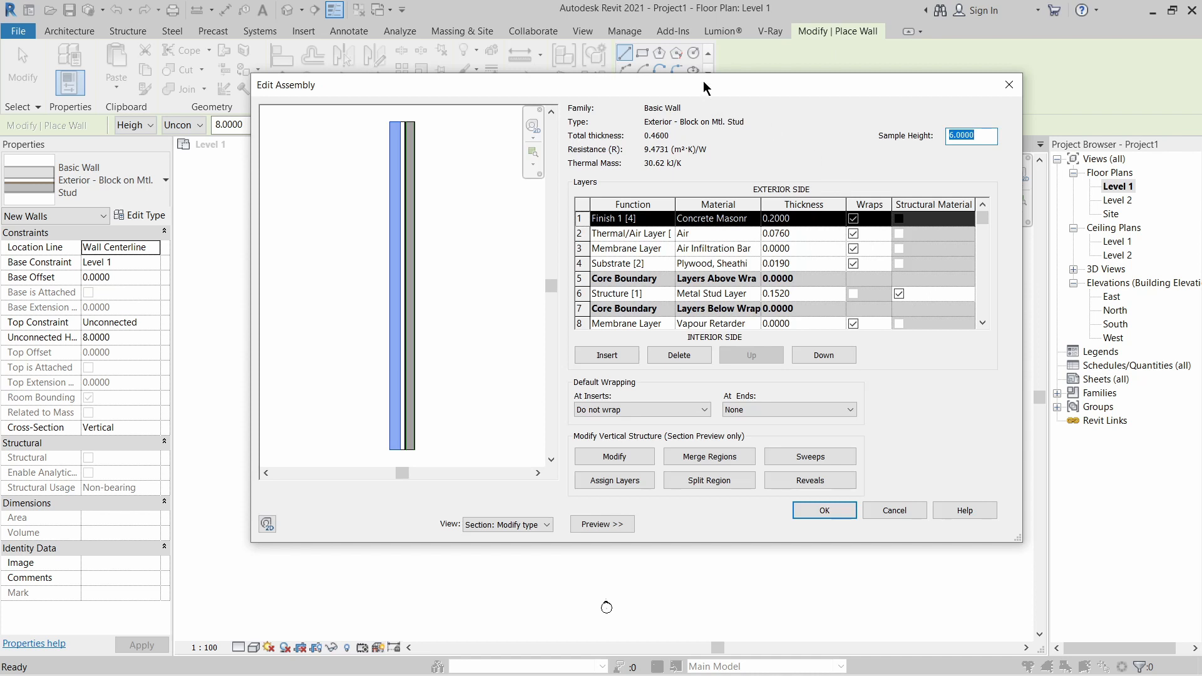
drag(698, 81, 641, 76)
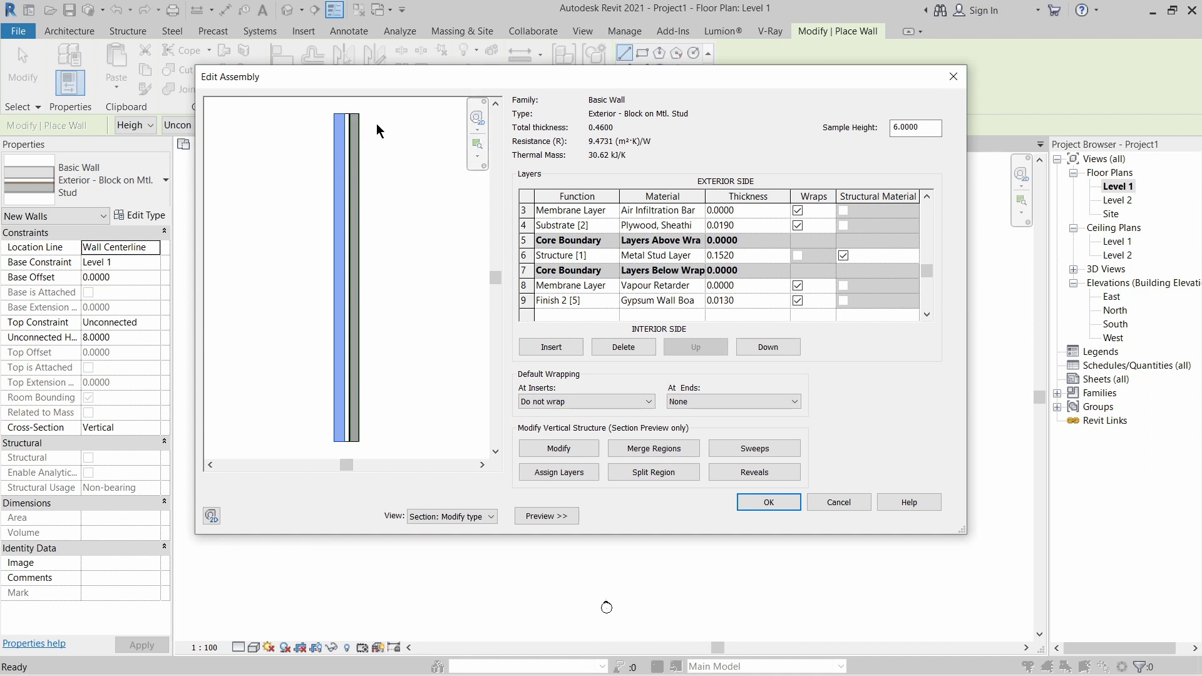
click(477, 150)
drag(321, 103, 389, 168)
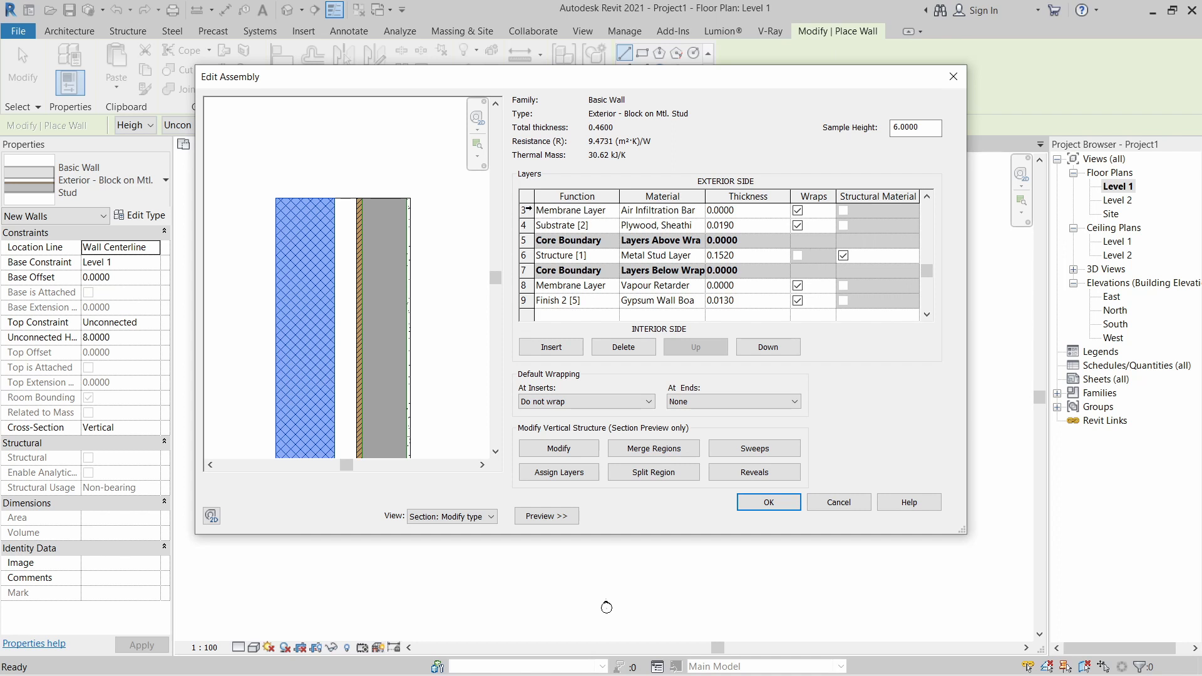
Highlight the air infiltration membrane, plywood substrate, metal stud structure and inner core boundary one by one to locate them in the section preview.
click(527, 210)
click(527, 224)
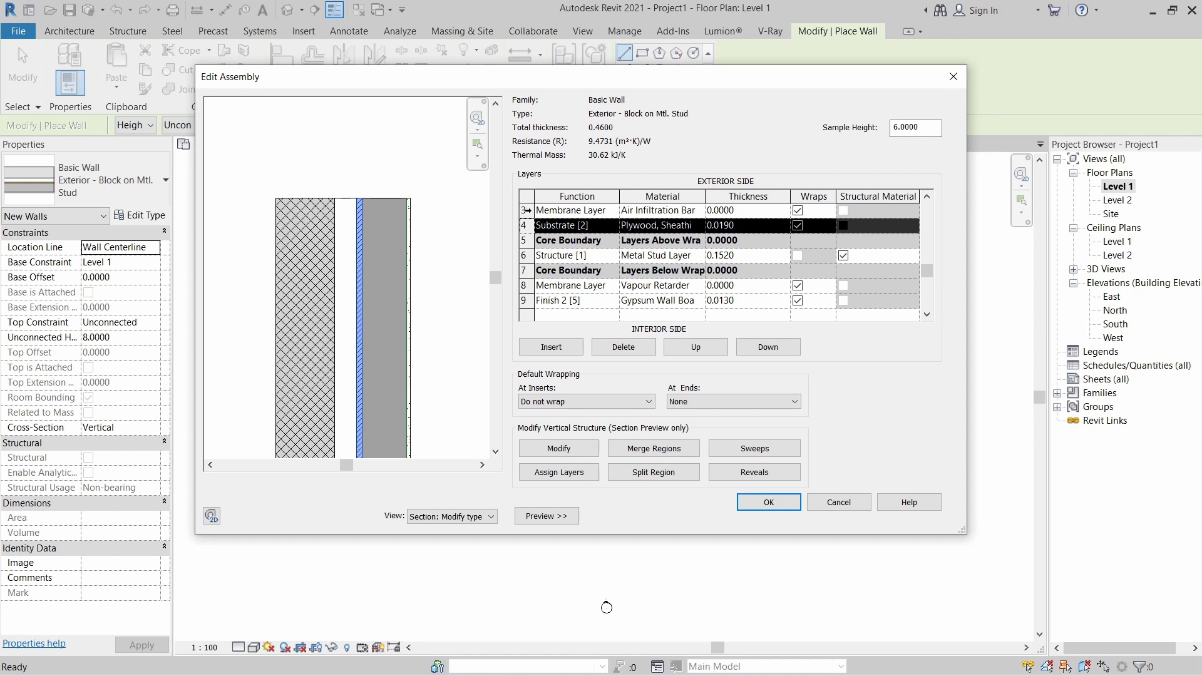
click(527, 210)
click(527, 224)
click(526, 255)
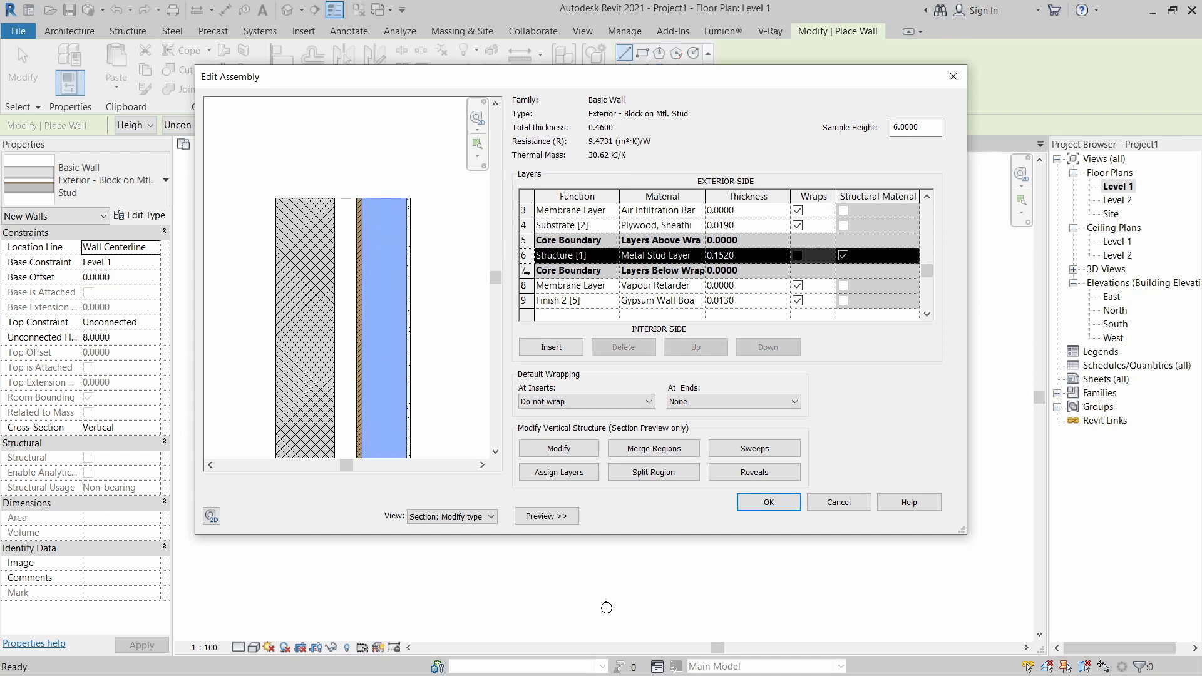
click(524, 271)
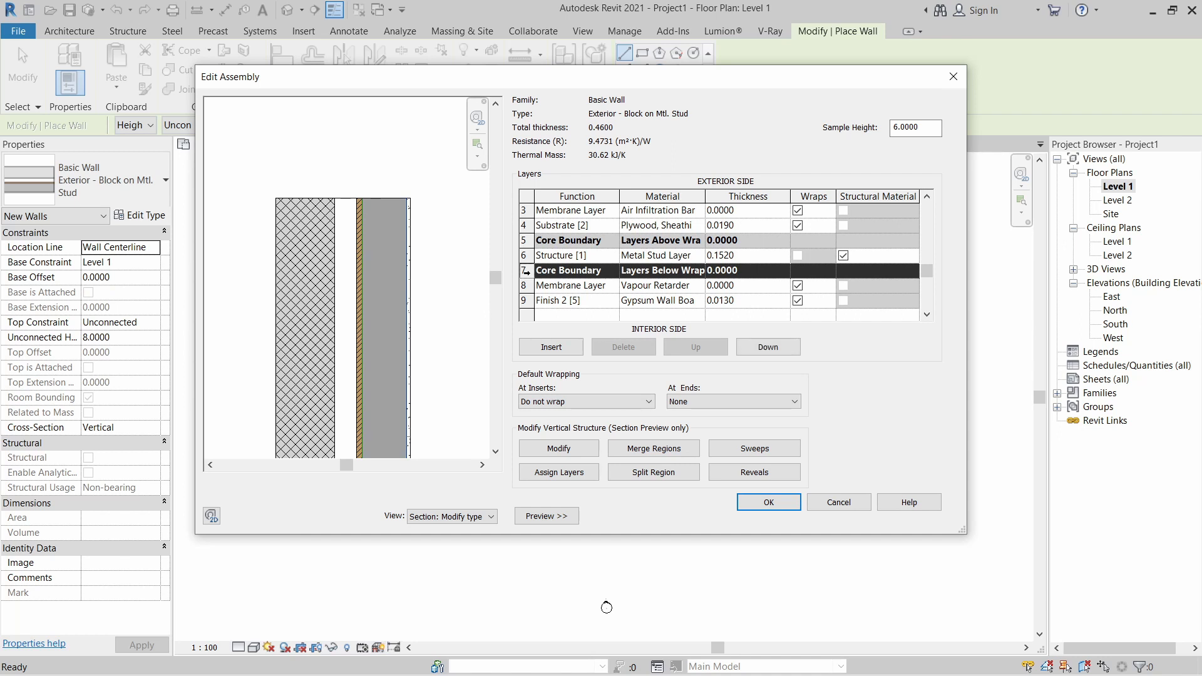
Examine in a closer section preview how the two core boundaries enclose the metal stud structure layer and exclude the plywood substrate.
click(477, 144)
drag(431, 182, 264, 275)
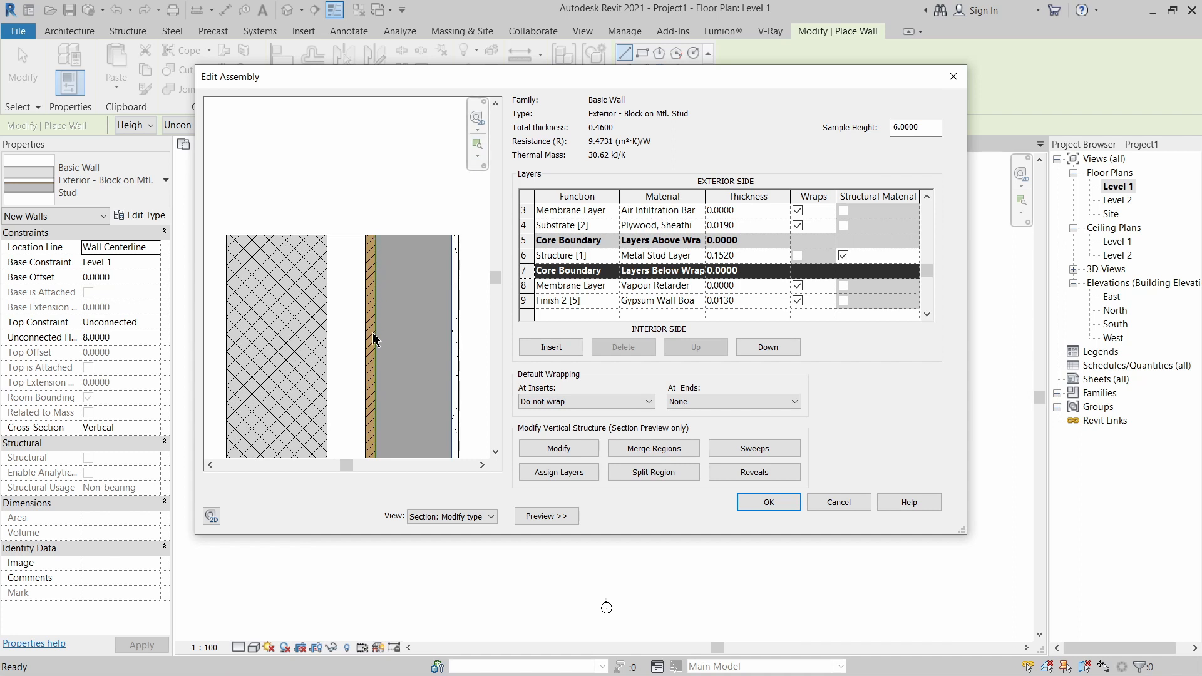
click(522, 241)
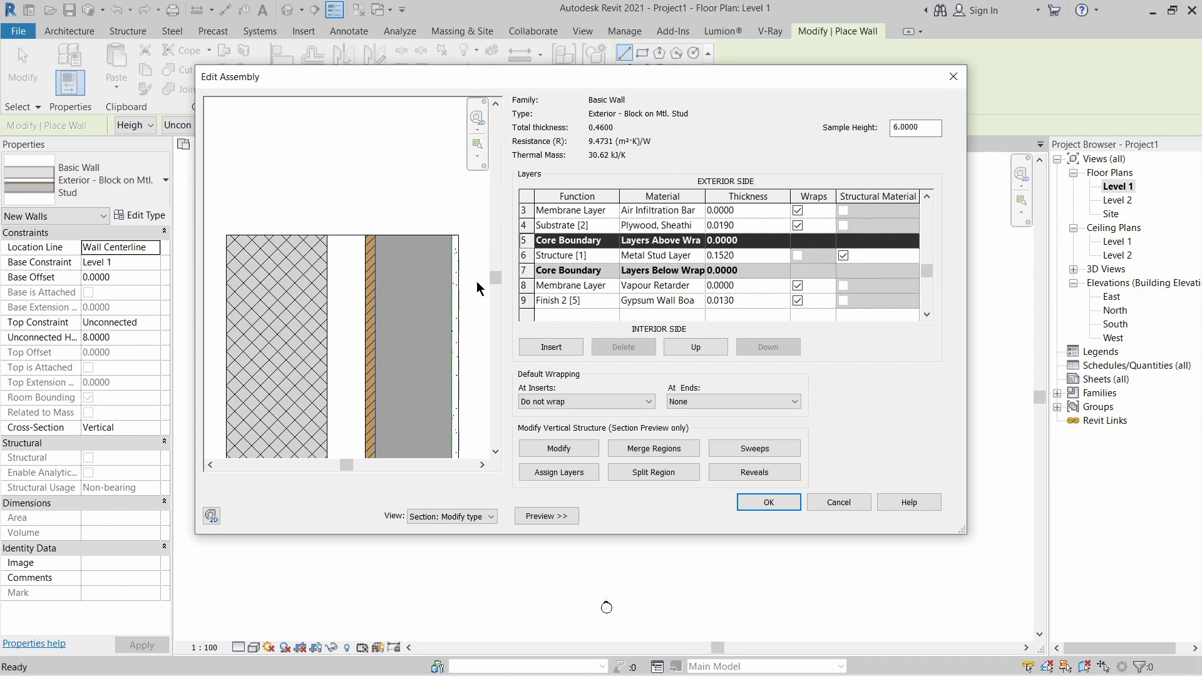
click(528, 253)
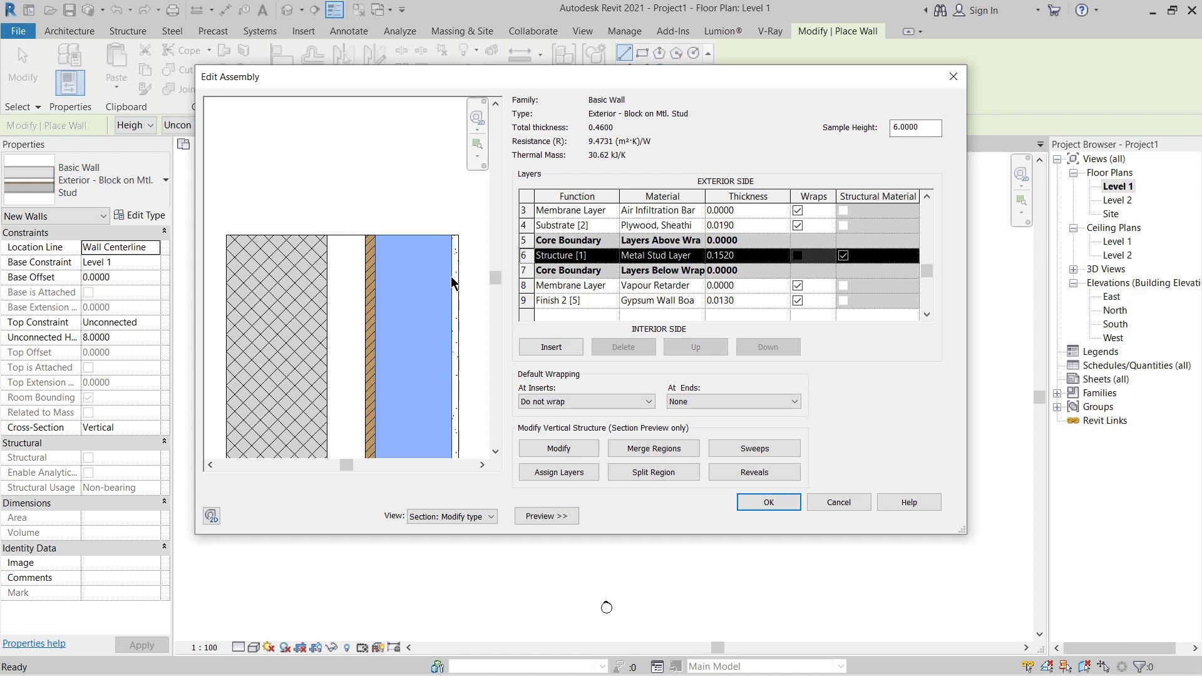
click(529, 239)
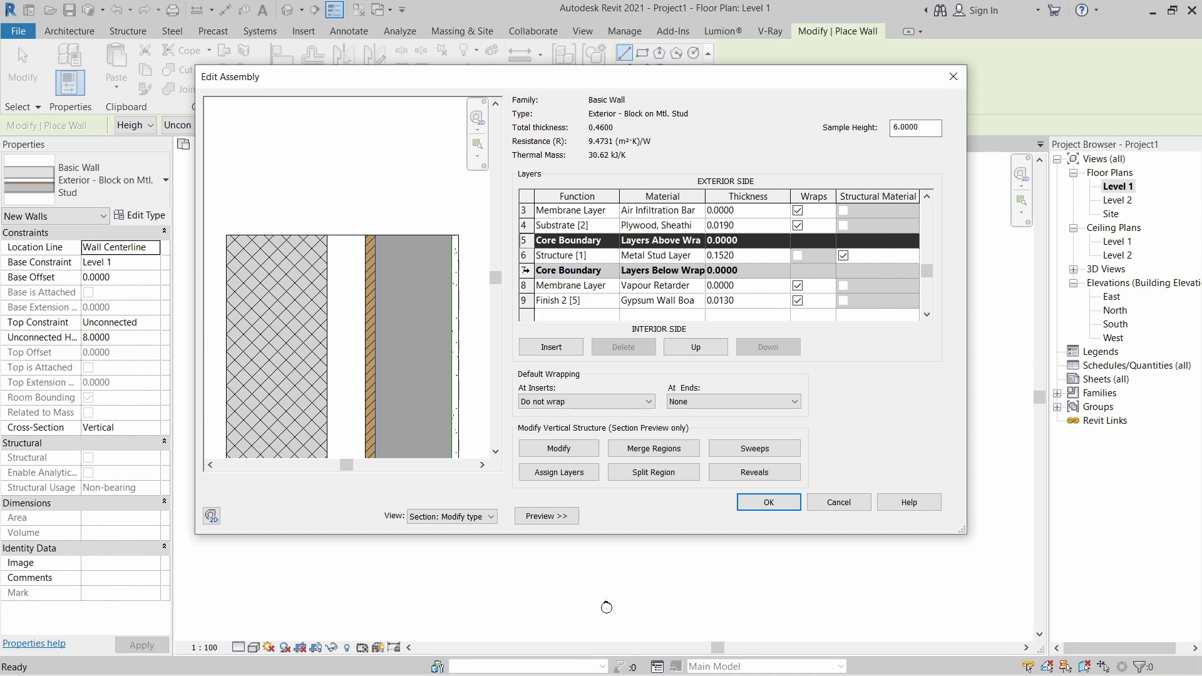
click(526, 270)
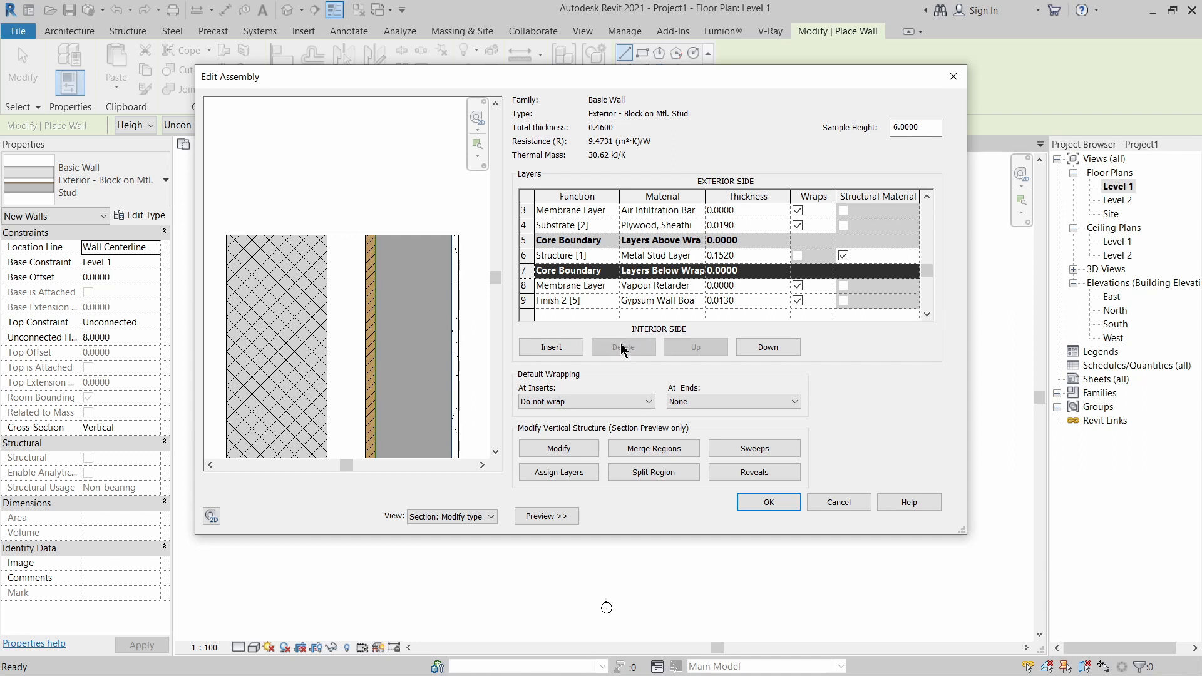
click(538, 257)
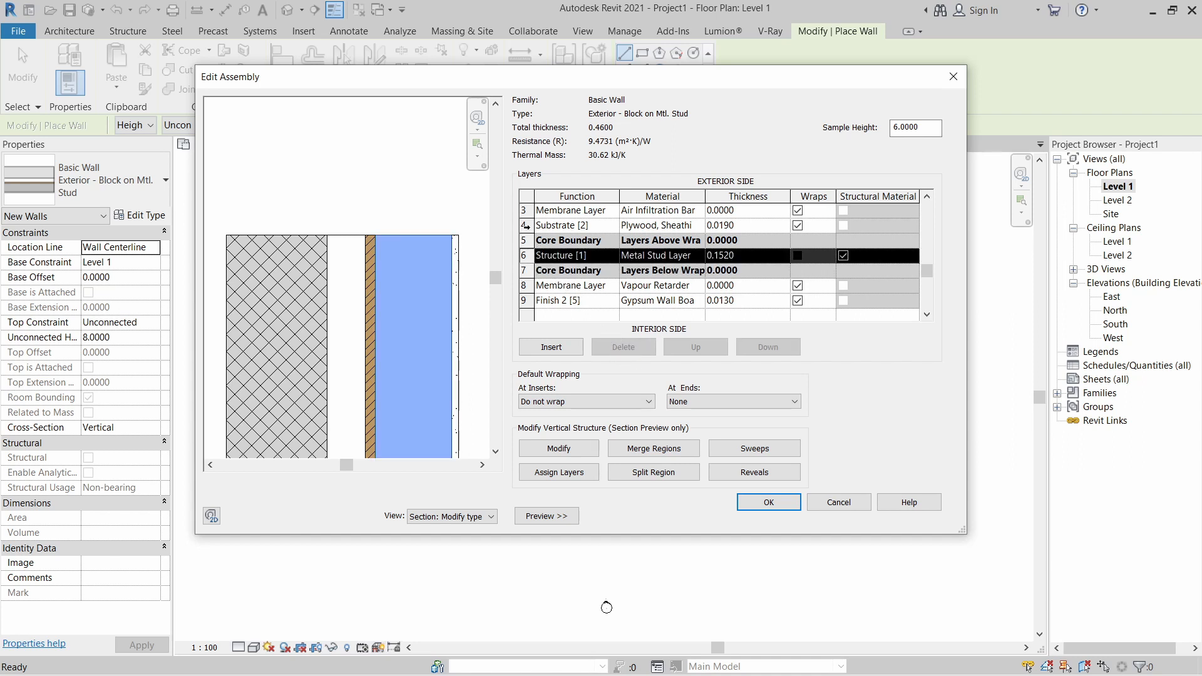
click(526, 225)
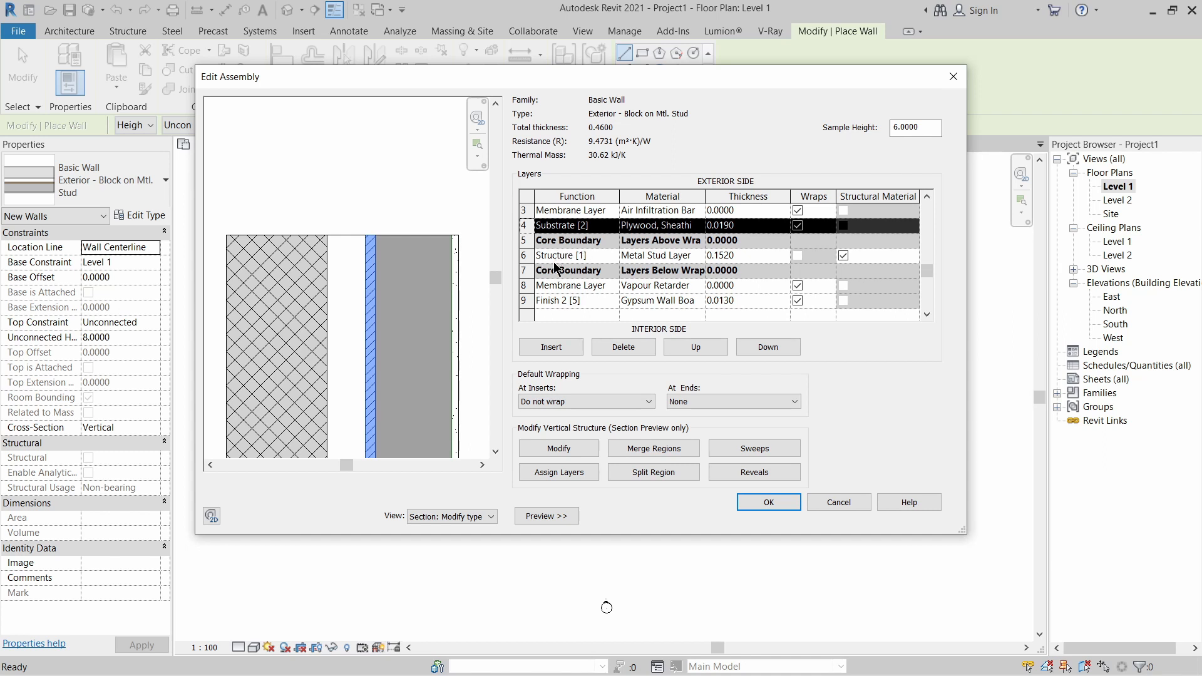
click(584, 261)
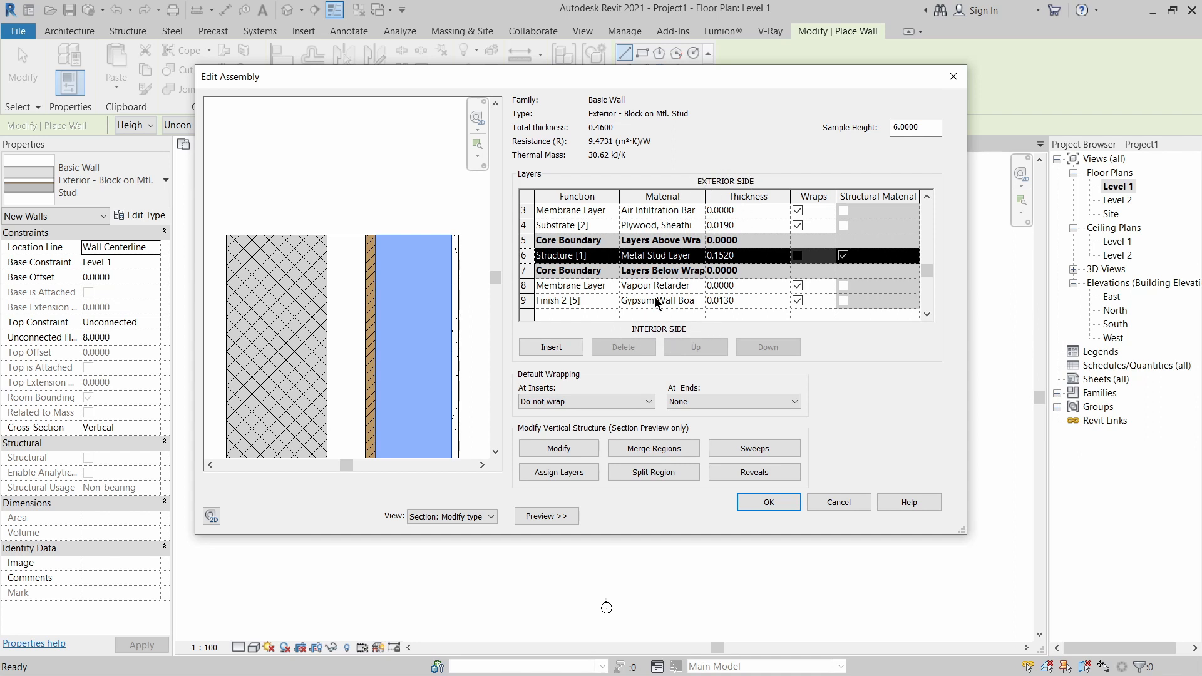
Open the material choices for the metal stud structure layer between the two core boundaries.
scroll(657, 291, down, 1)
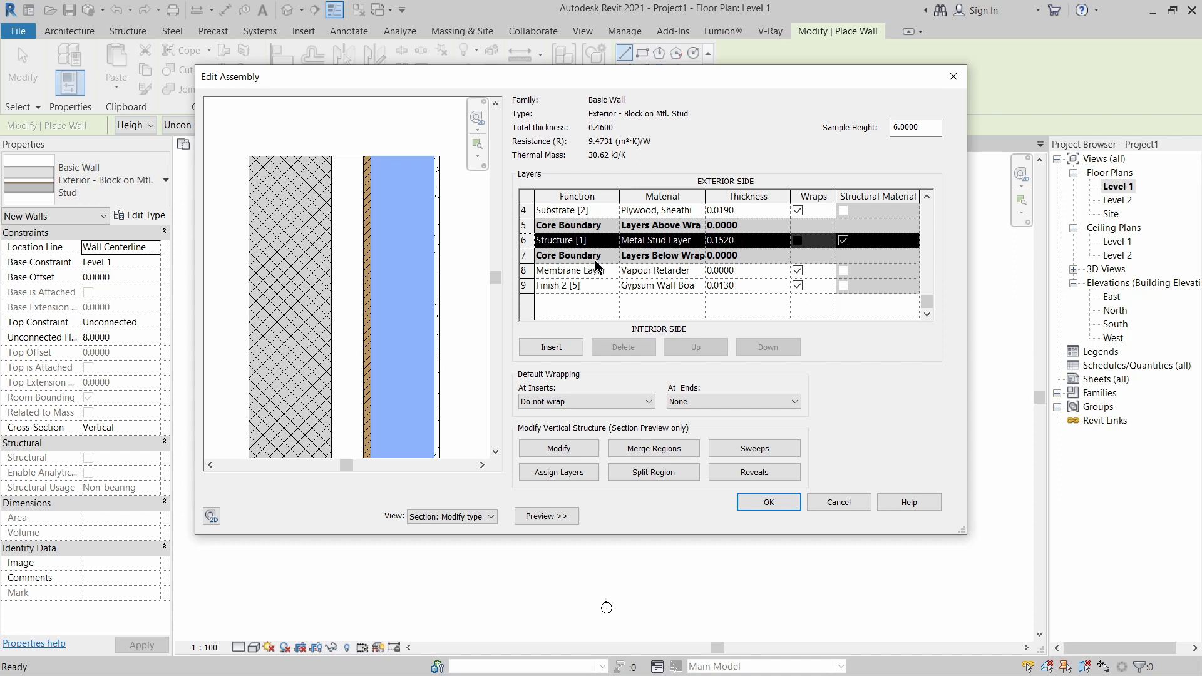
scroll(596, 266, up, 3)
scroll(587, 246, down, 3)
click(553, 241)
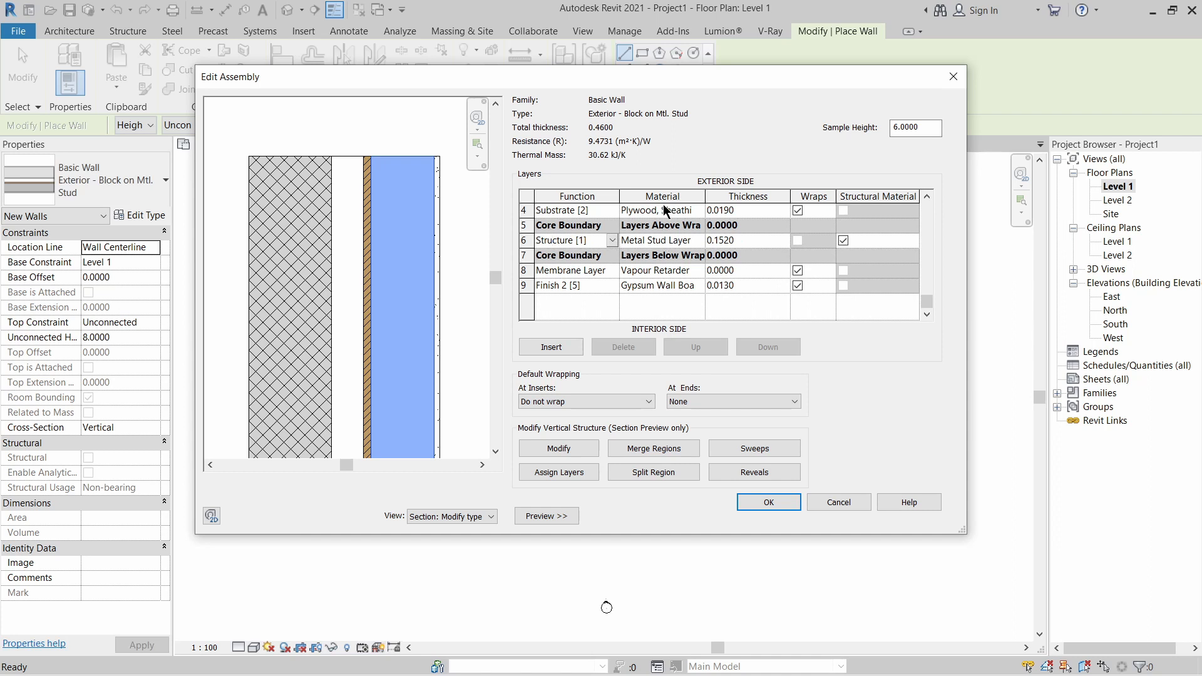
click(669, 241)
click(700, 242)
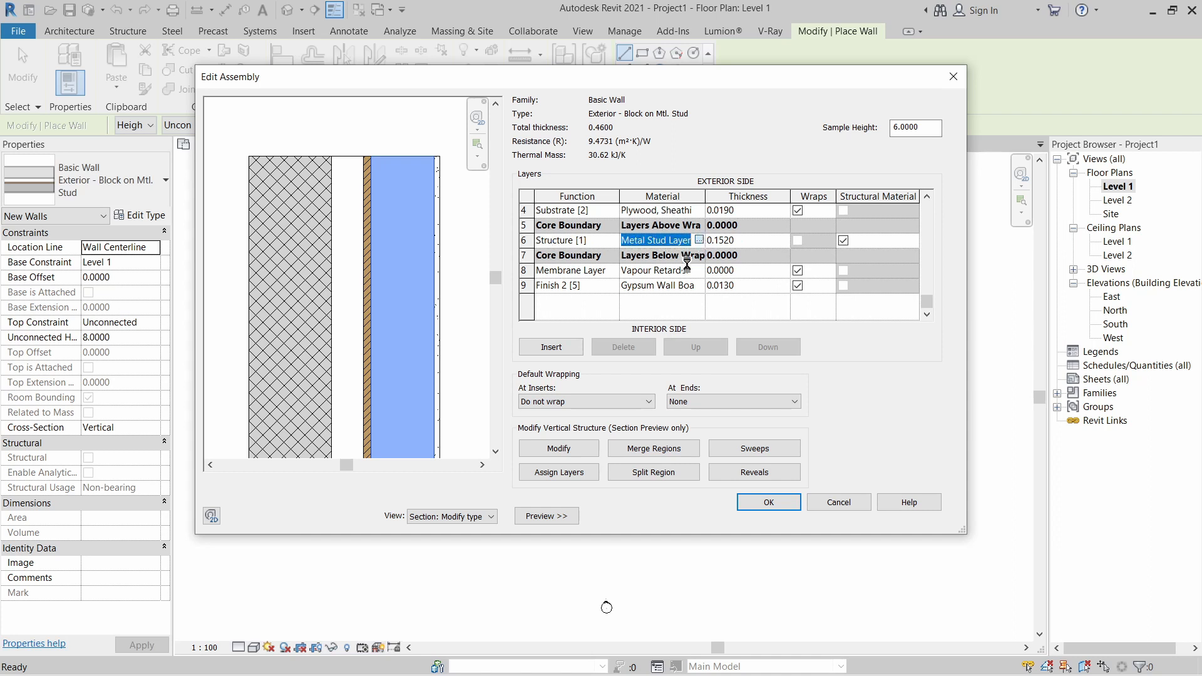
scroll(471, 310, up, 1)
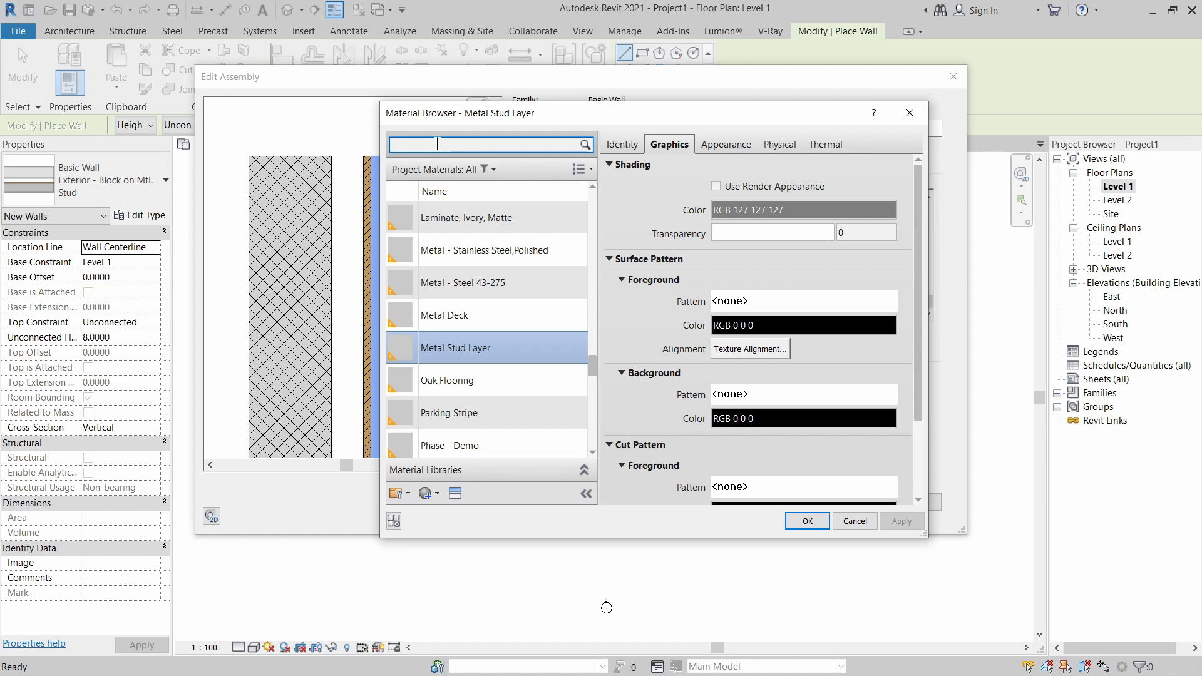
Search the project materials for "brick", select Brick, Common and examine its shading, surface pattern and cut pattern.
text(brick)
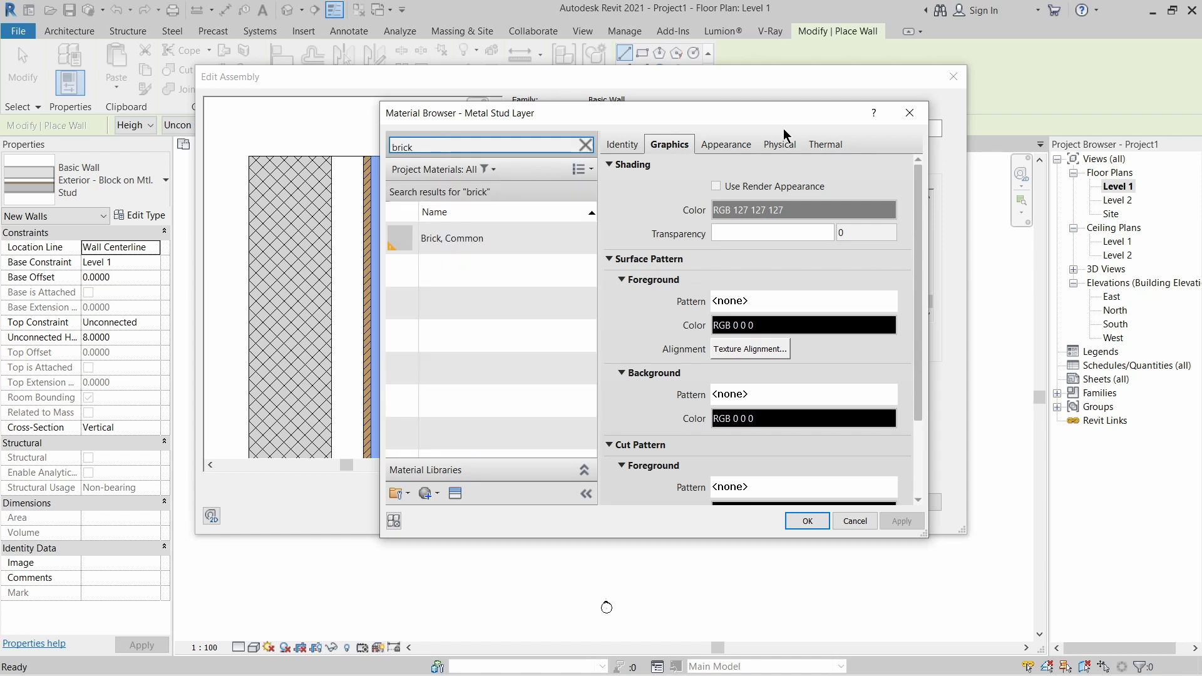
click(488, 238)
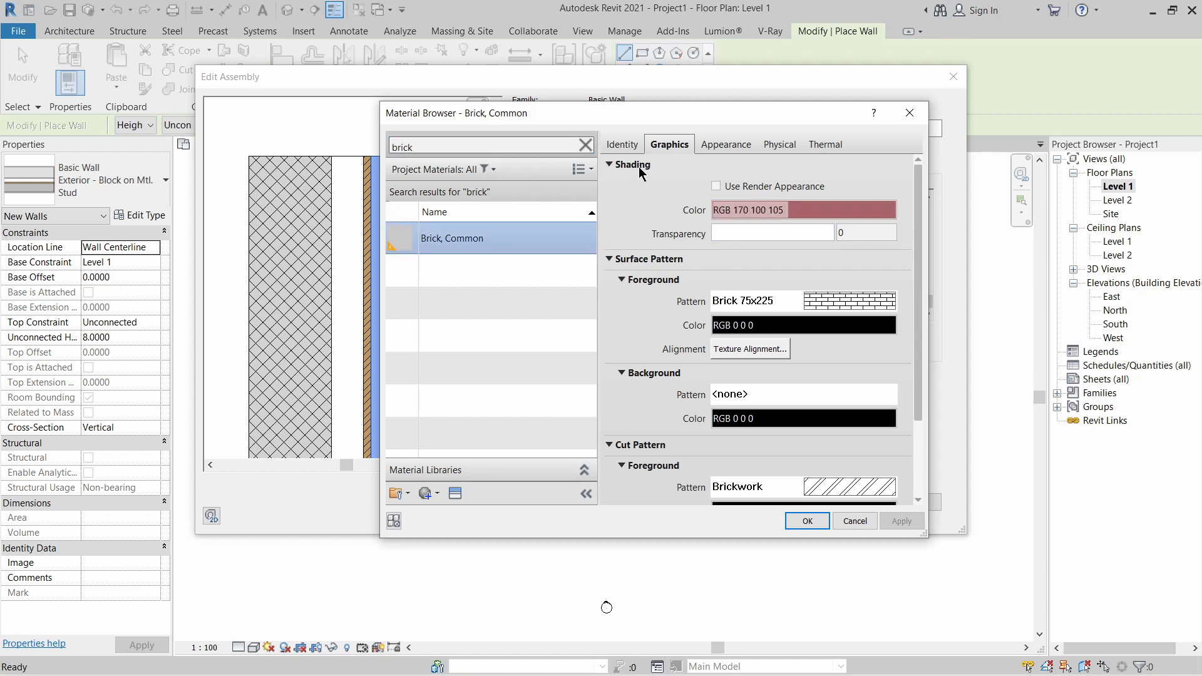
click(609, 258)
click(609, 258)
scroll(657, 393, down, 1)
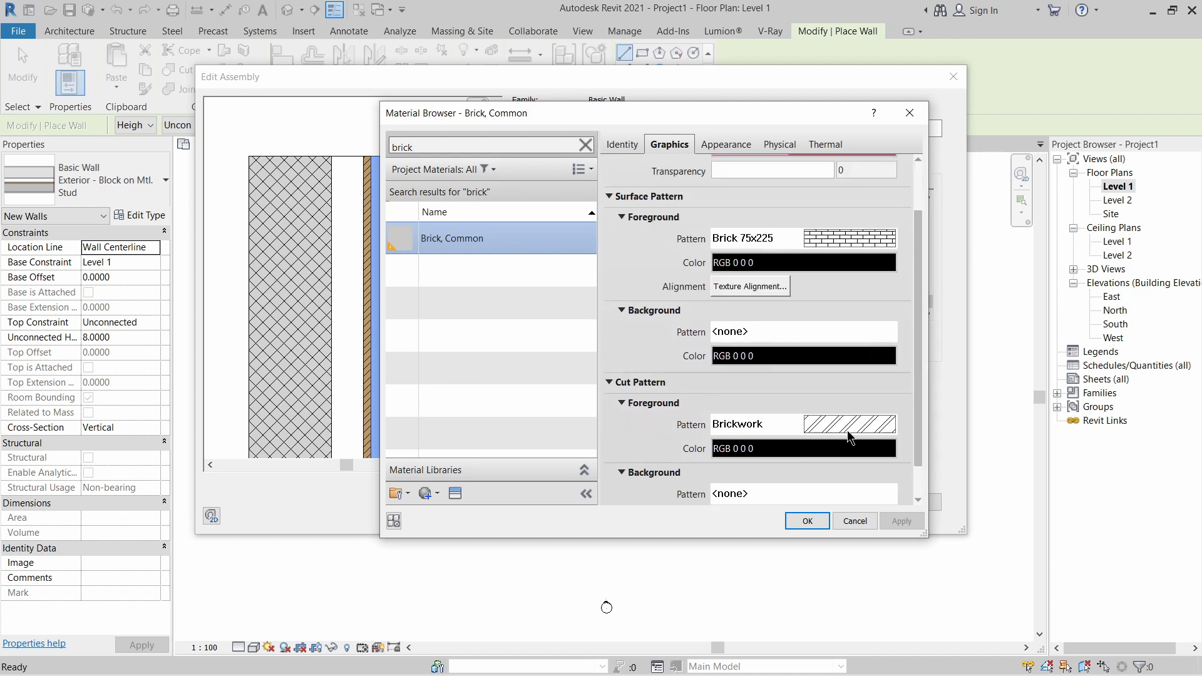
scroll(830, 432, down, 1)
Examine the appearance, physical and thermal properties of Brick, Common, and leave the material choice without applying it.
click(725, 145)
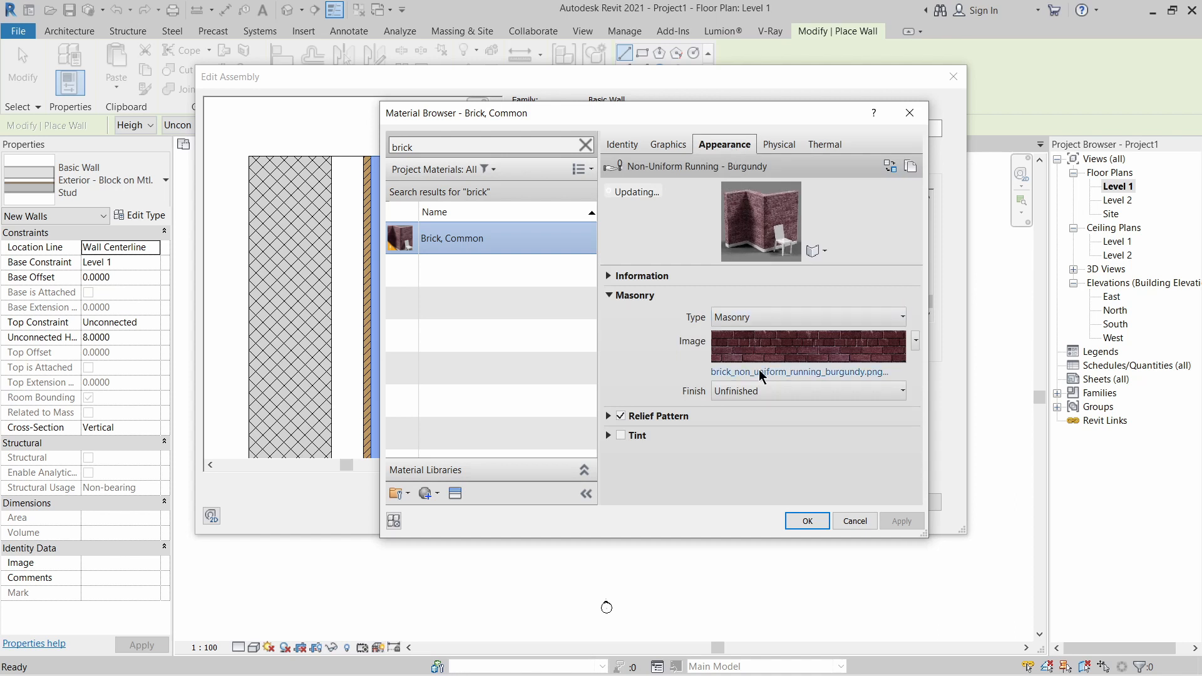
mouse_move(798, 340)
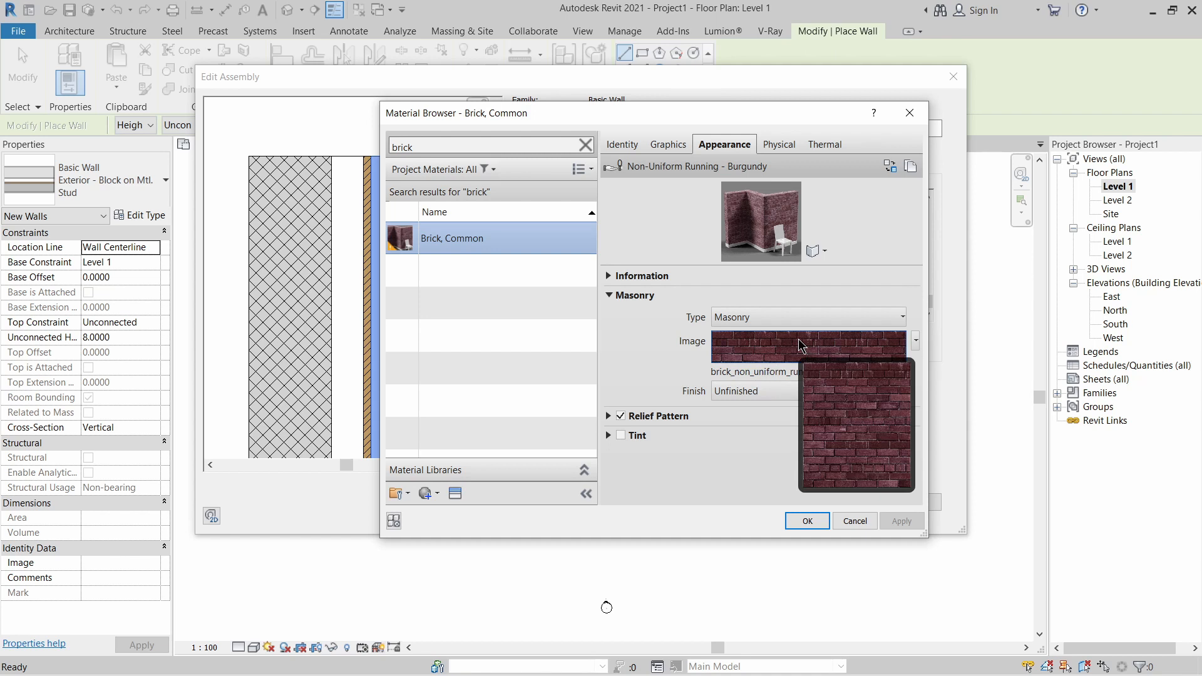
click(778, 146)
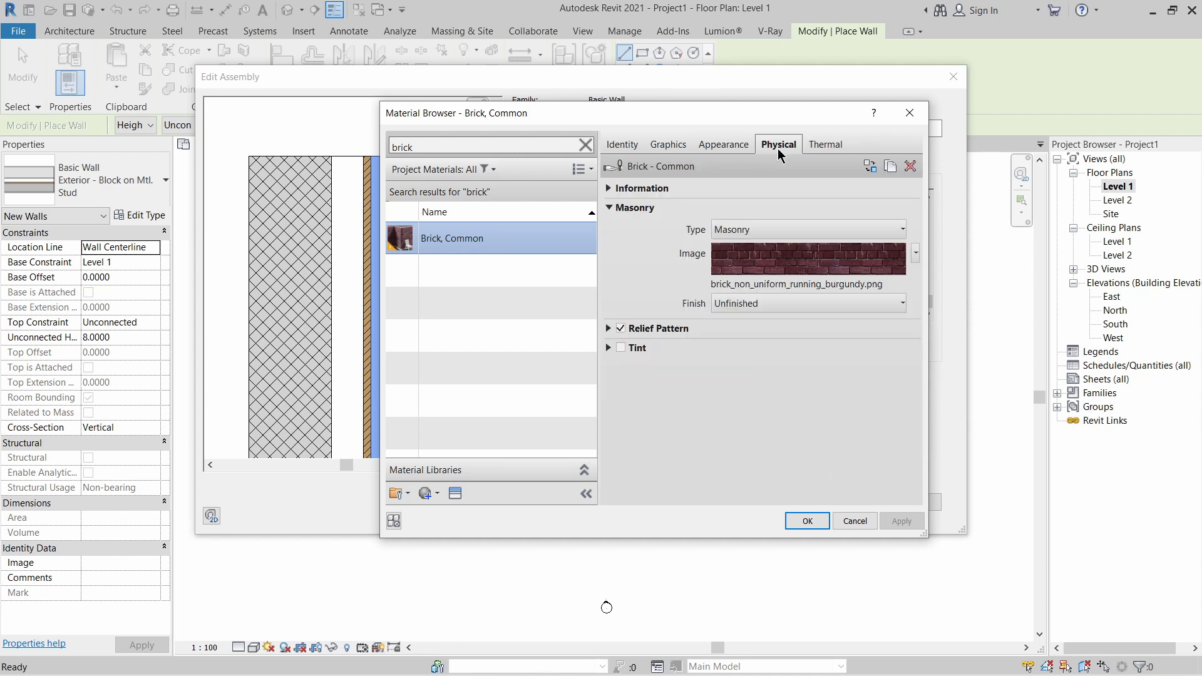
click(820, 144)
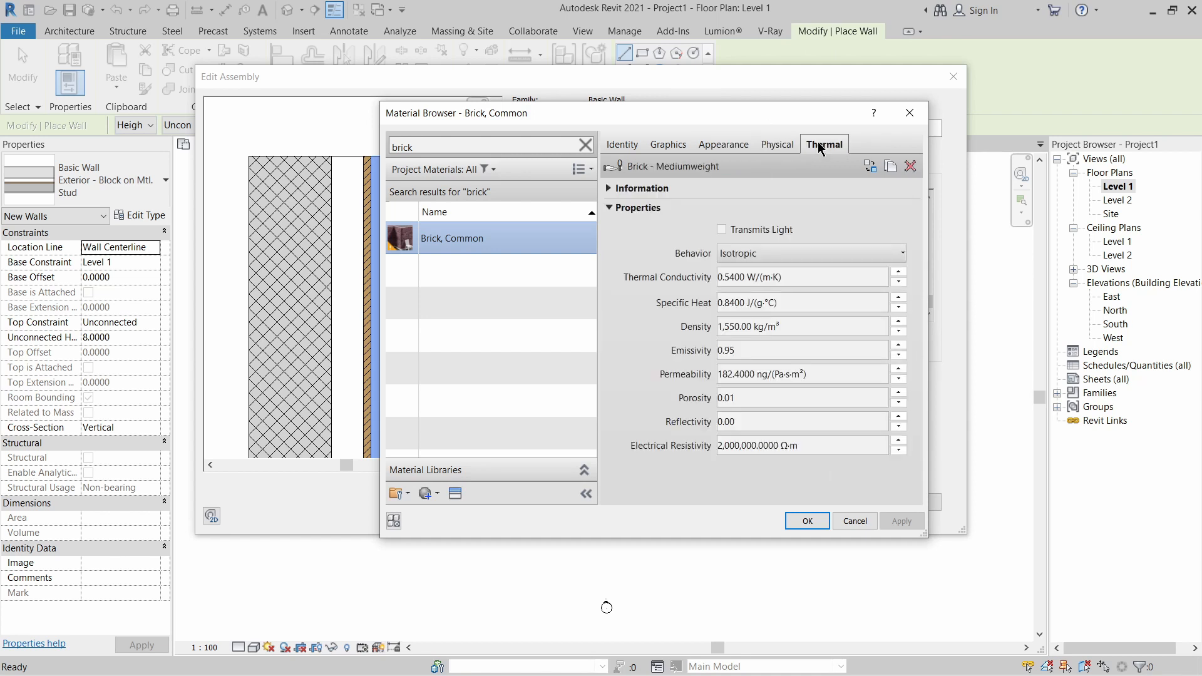
click(855, 520)
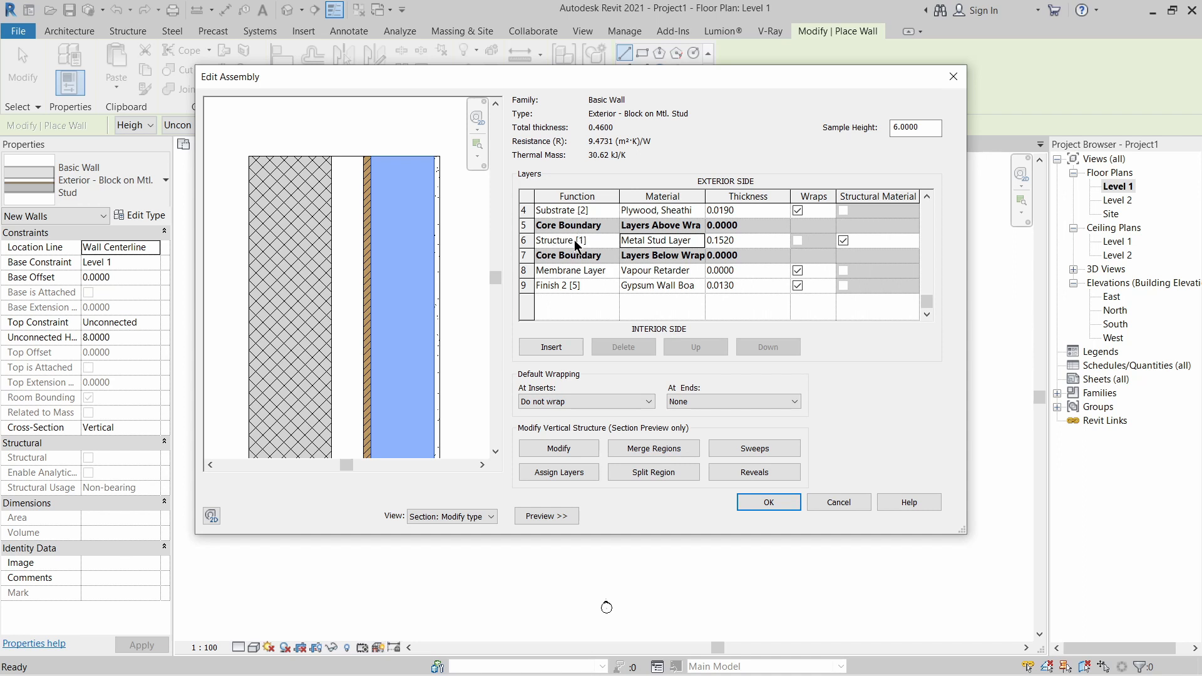
Show the function options for the metal stud structure layer, and leave the wall structure and type properties without saving changes.
click(590, 238)
click(612, 241)
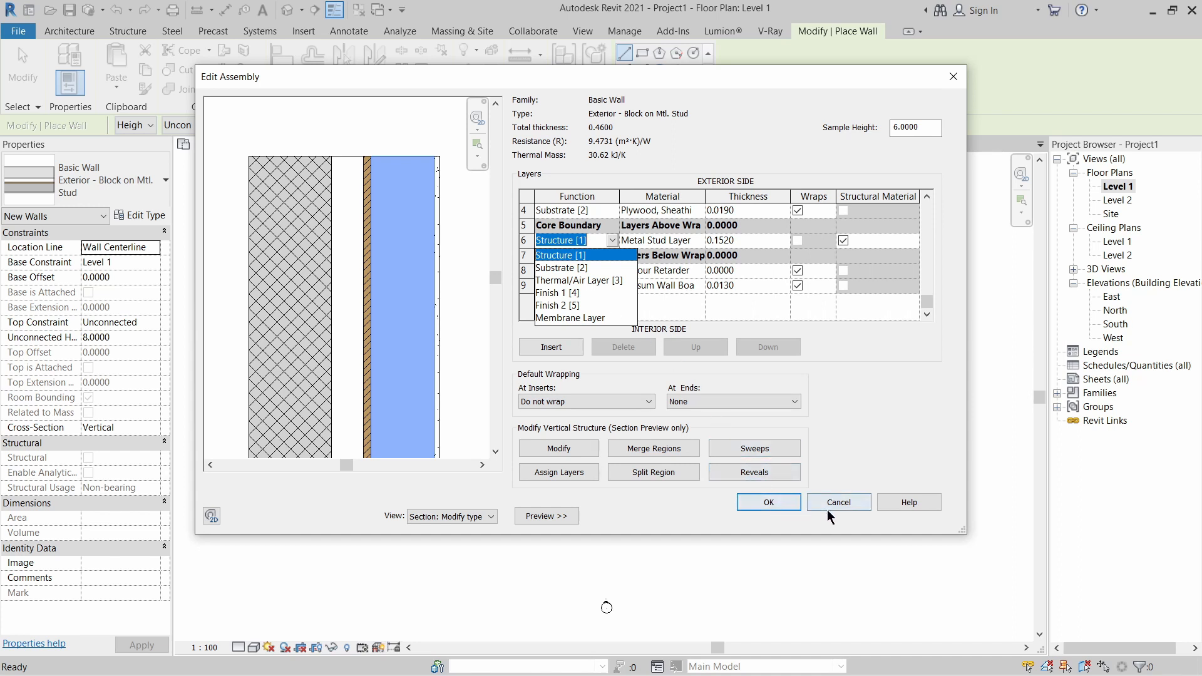
click(846, 501)
click(852, 504)
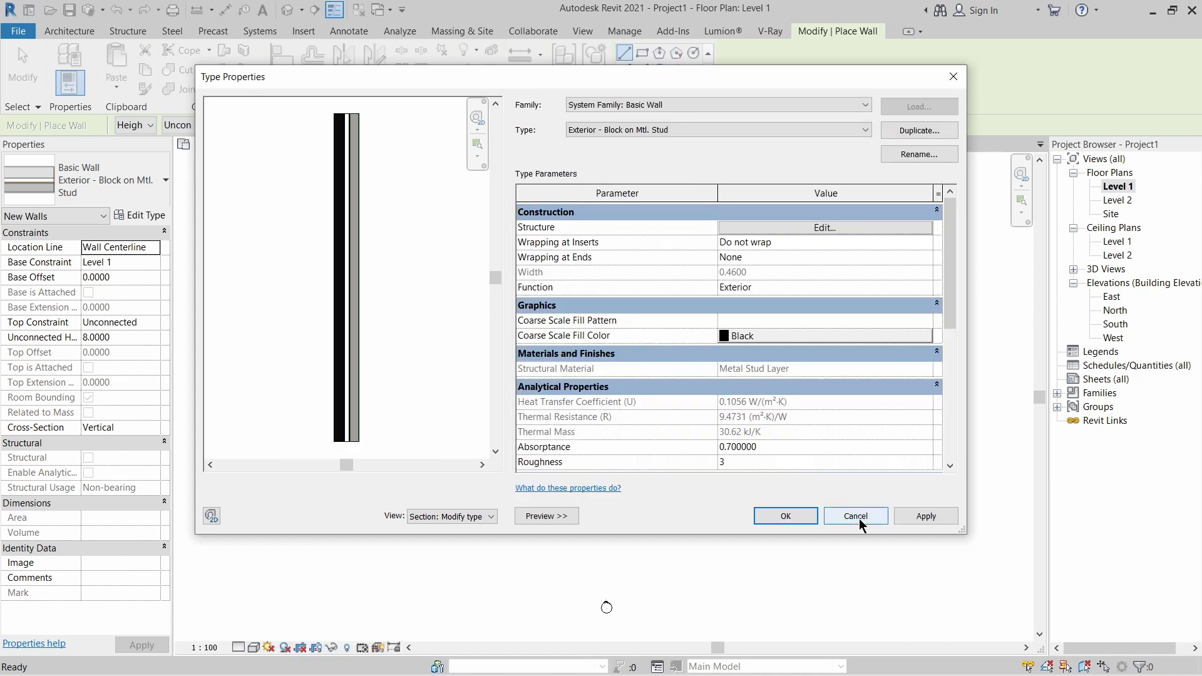
click(856, 516)
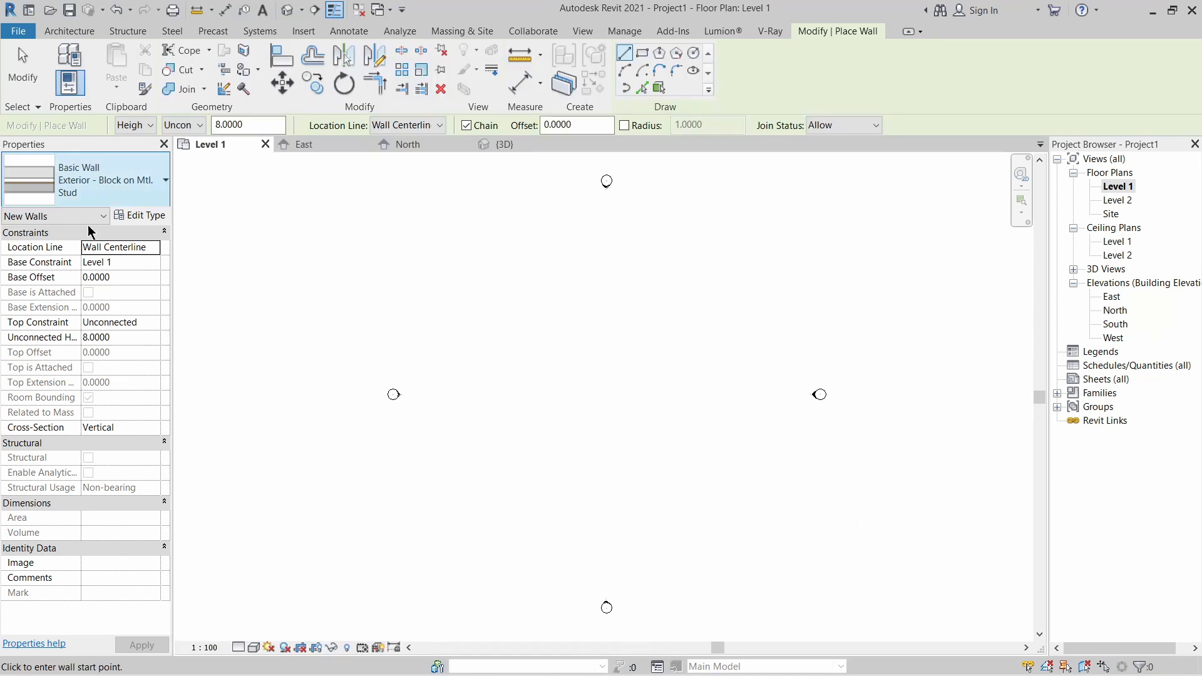
Draw two chained Exterior - Block on Mtl. Stud walls: a horizontal one 5 m long and a vertical one about 8 m downward from its end.
click(516, 278)
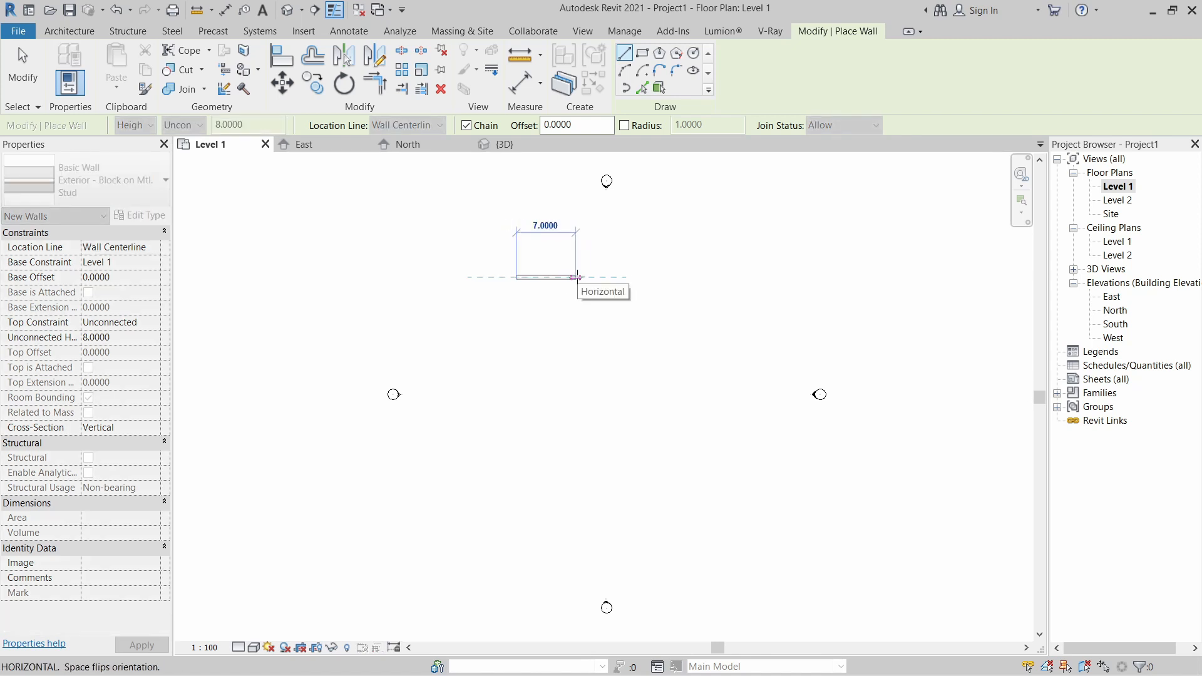
text(5)
key(Return)
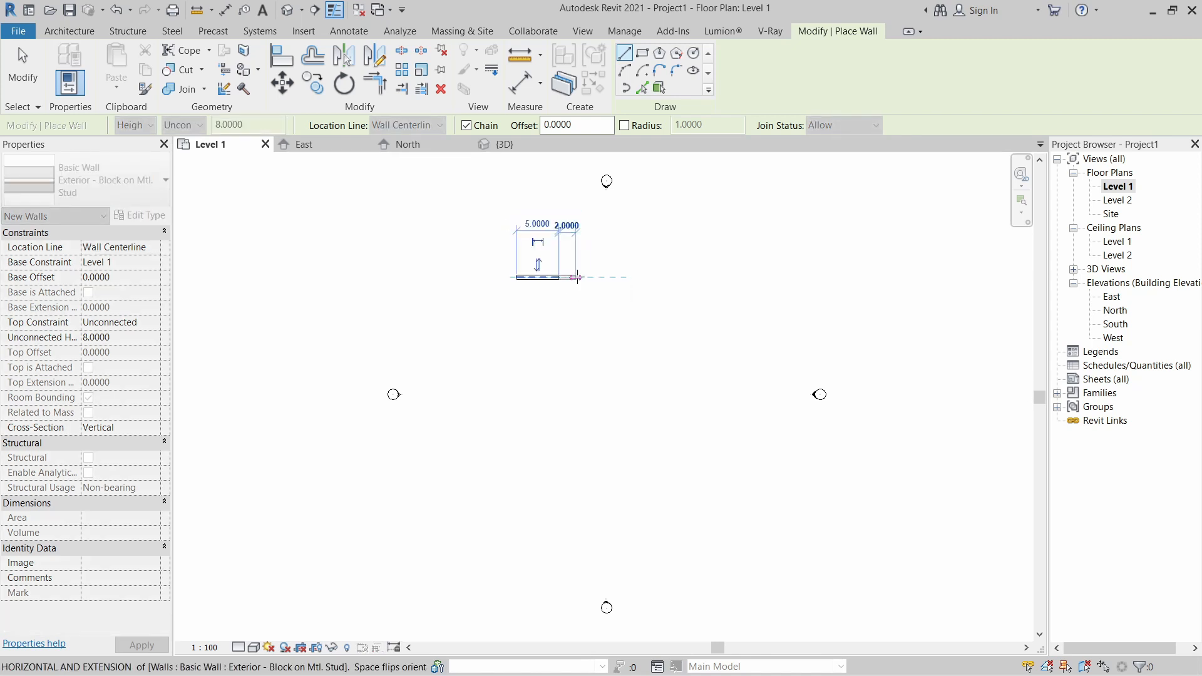
click(559, 345)
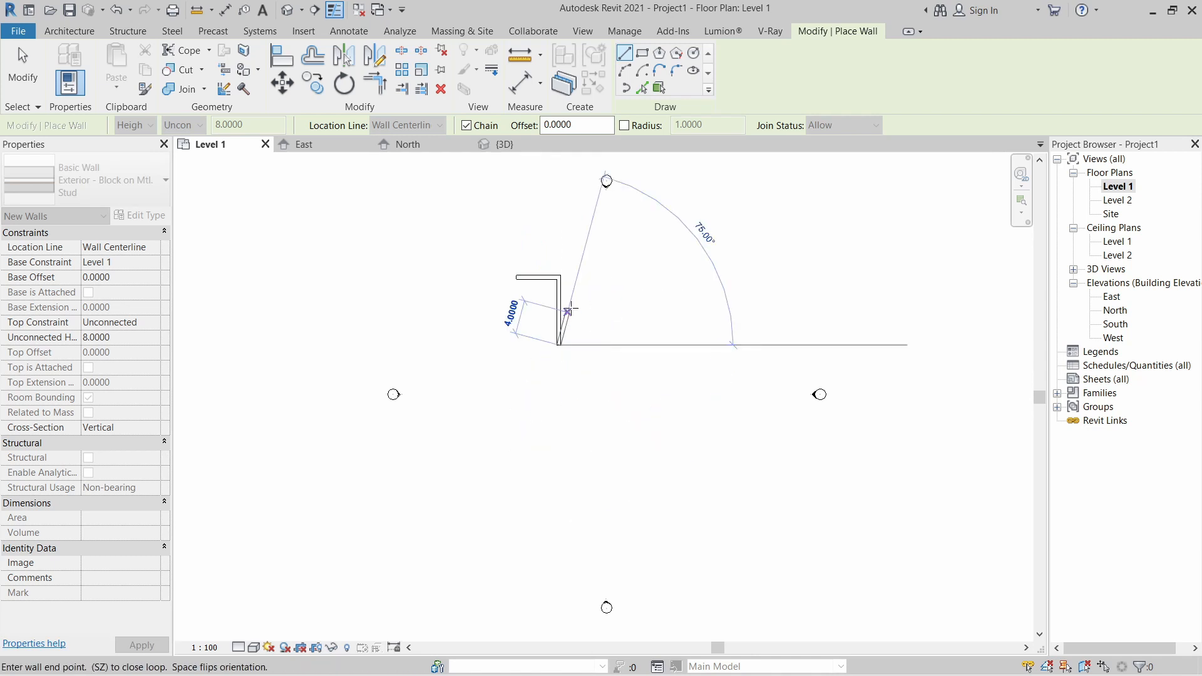
key(Escape)
scroll(561, 270, up, 5)
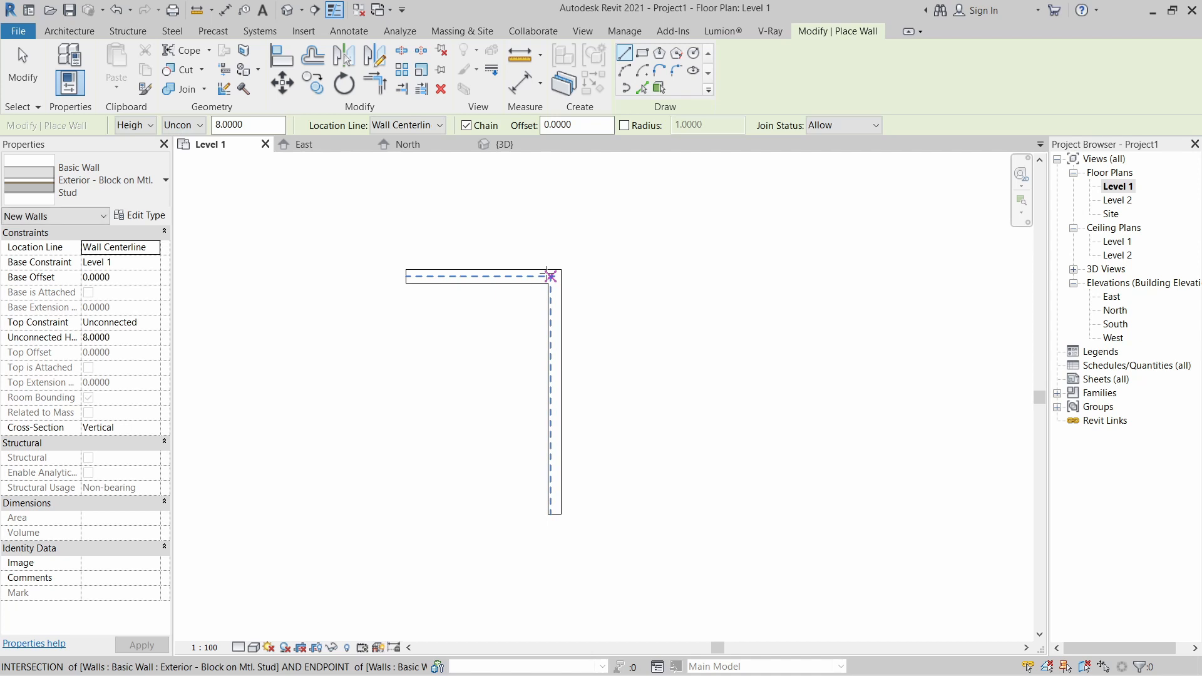
key(Escape)
Set the Level 1 floor plan's detail level to Fine, with the corner of the two walls enlarged.
scroll(559, 276, up, 5)
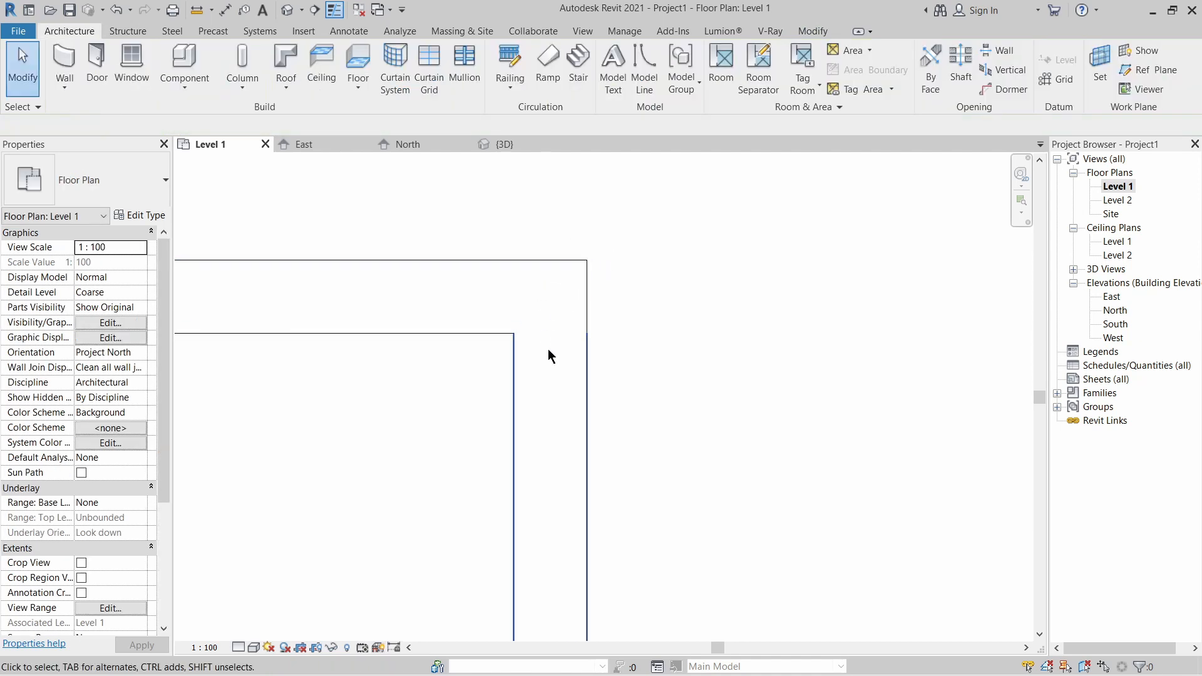
middle_drag(550, 311, 595, 331)
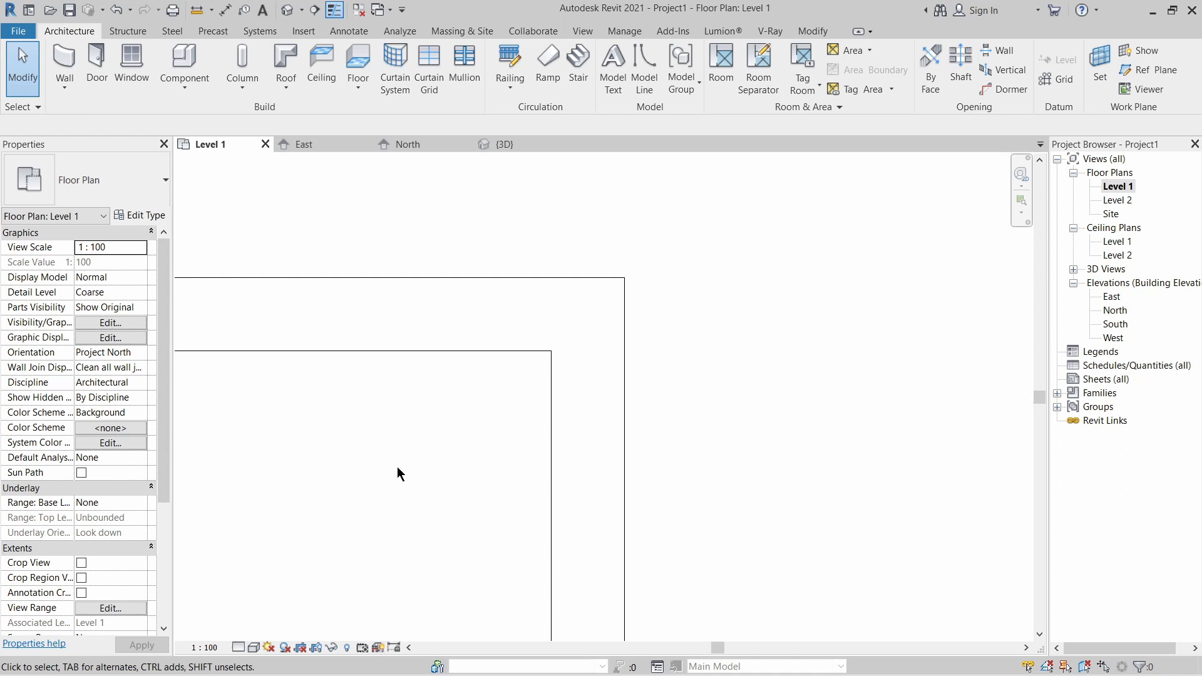
click(238, 647)
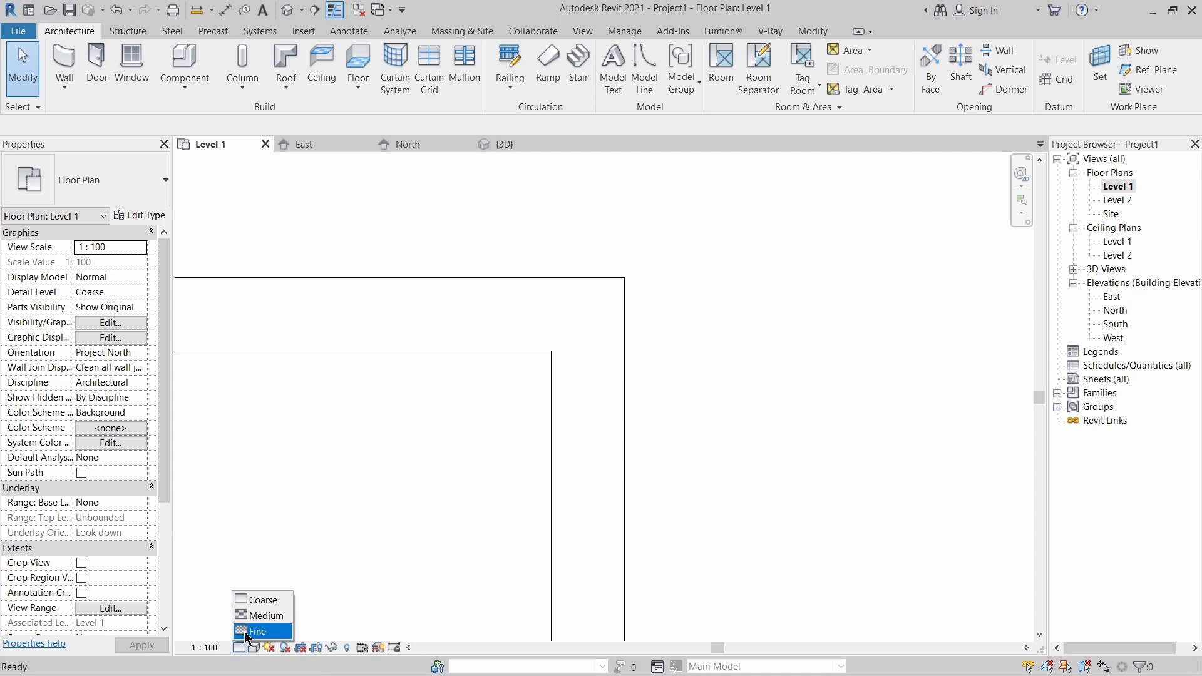
click(258, 631)
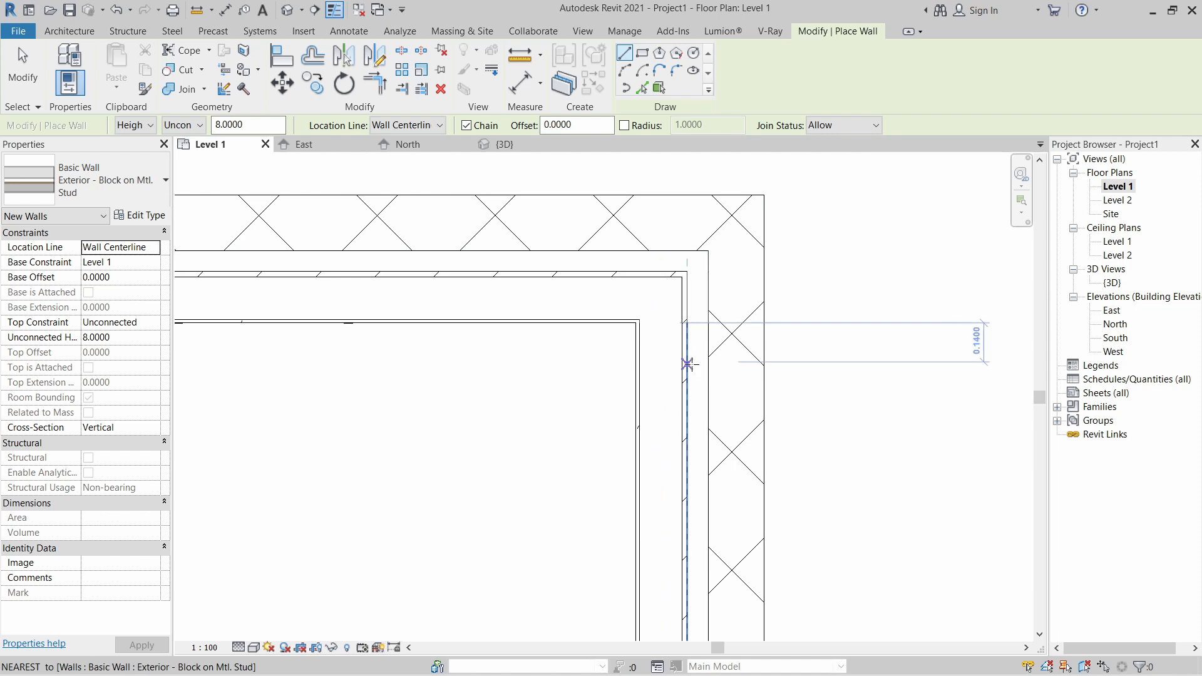
Leave the Wall tool and start editing the vertical wall's profile in the 3D view {3D}.
key(Escape)
key(Escape)
scroll(617, 310, down, 4)
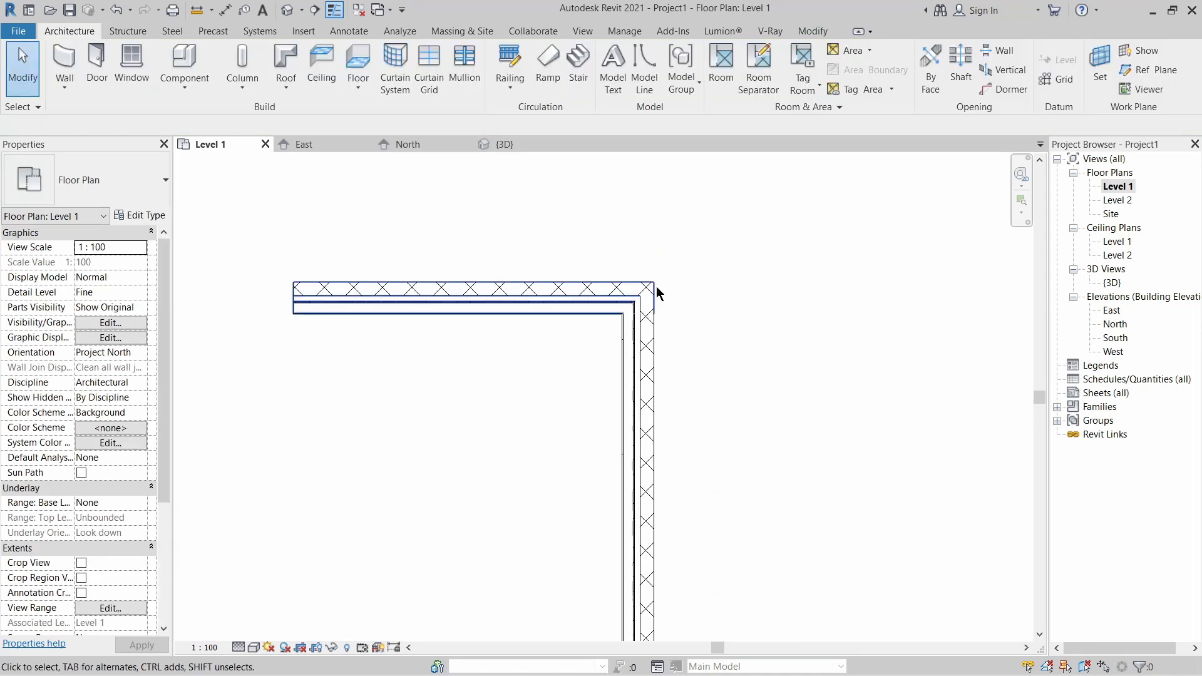
scroll(745, 404, down, 1)
middle_drag(761, 424, 730, 295)
scroll(689, 256, down, 2)
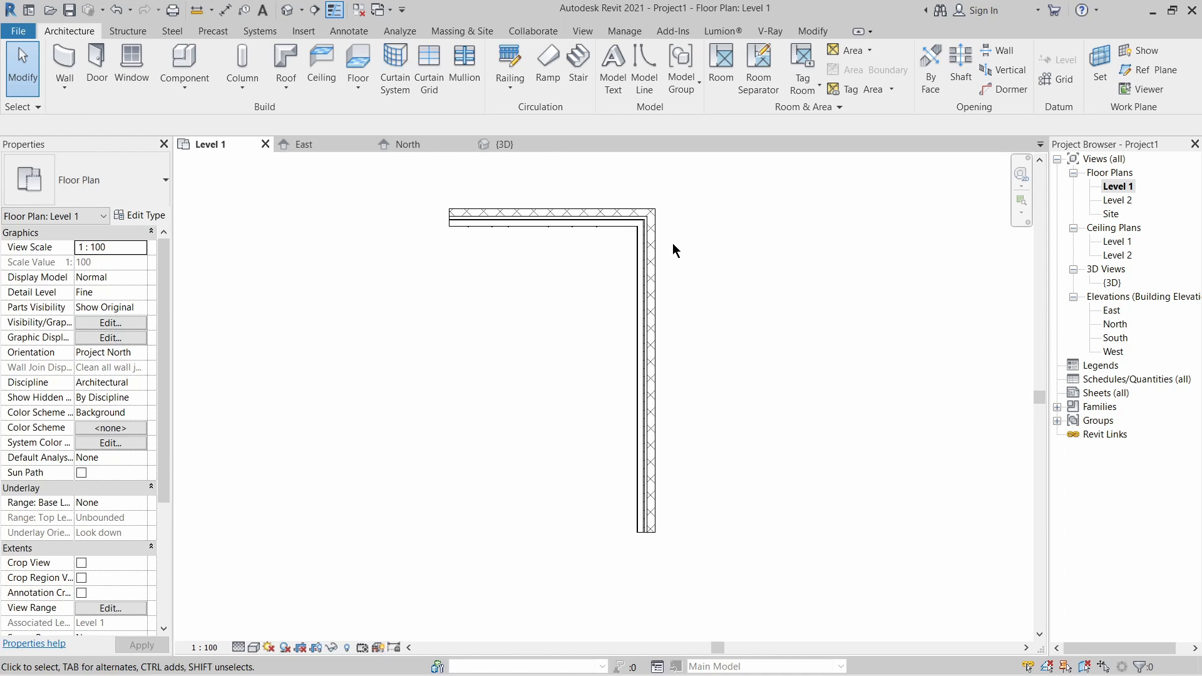
drag(703, 314, 554, 394)
click(799, 333)
click(647, 306)
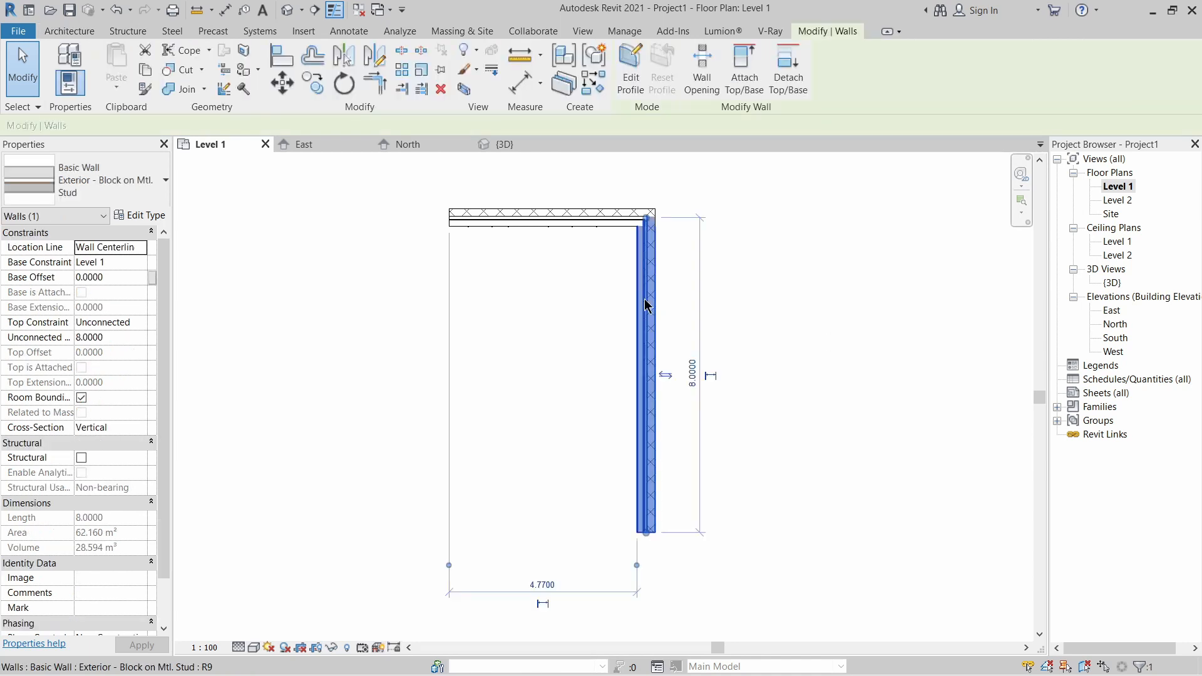
click(631, 74)
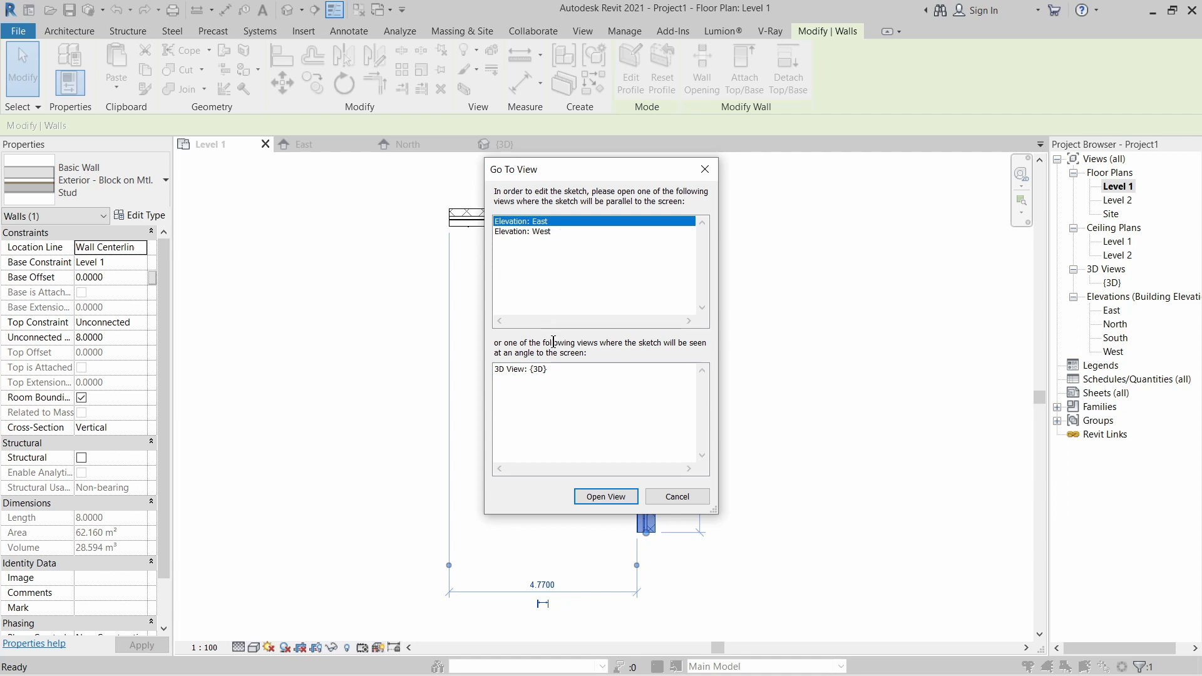
click(508, 370)
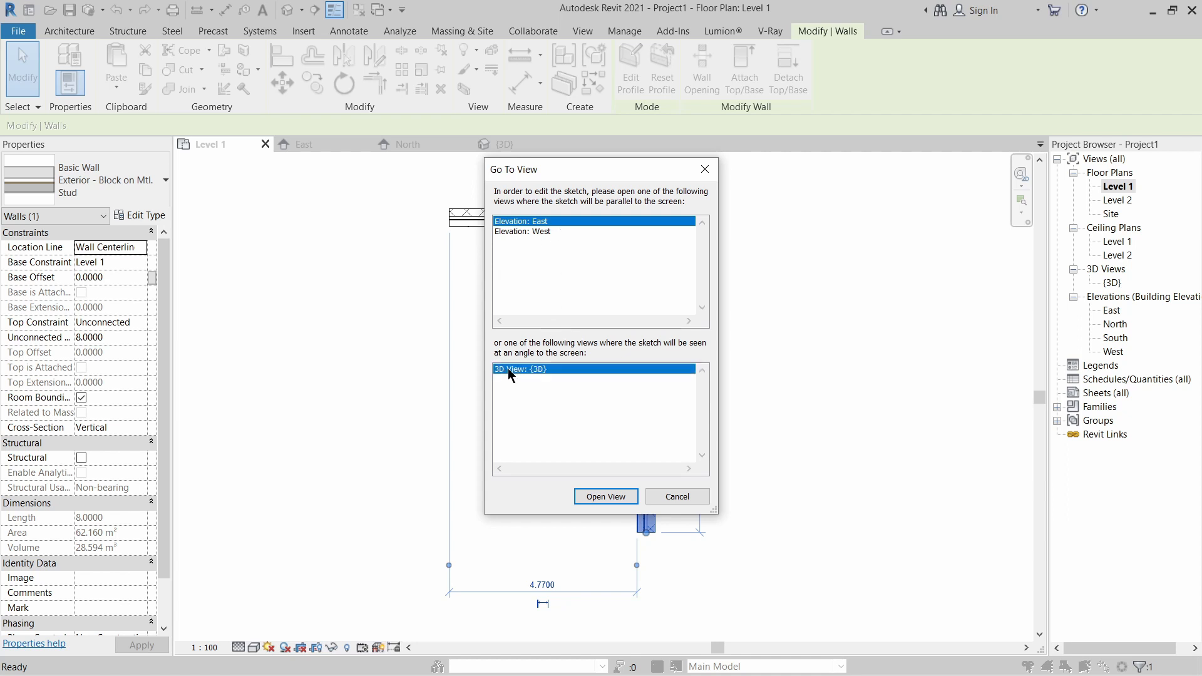
click(611, 496)
Sketch a corner notch in the wall profile: a vertical line about 3.7 m down from the upper edge and a line to the free end.
scroll(646, 403, down, 1)
middle_drag(656, 406, 676, 310)
scroll(670, 300, down, 2)
scroll(671, 298, down, 1)
middle_drag(705, 255, 632, 344)
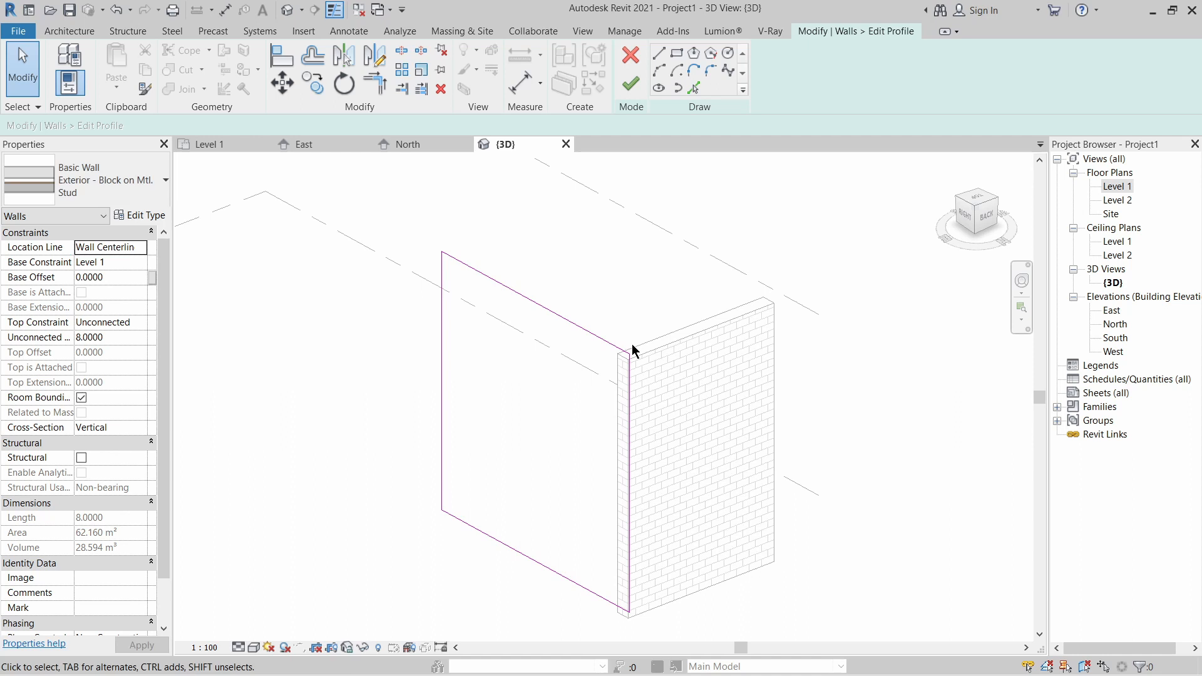
click(632, 343)
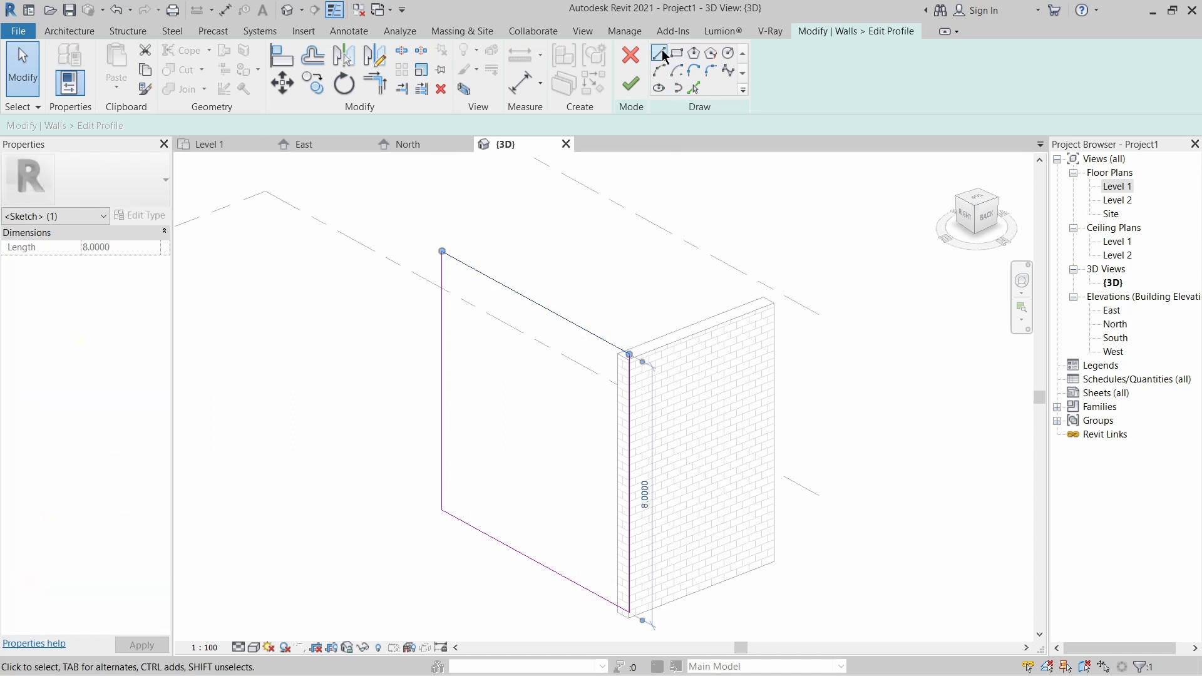
key(l)
key(i)
click(477, 271)
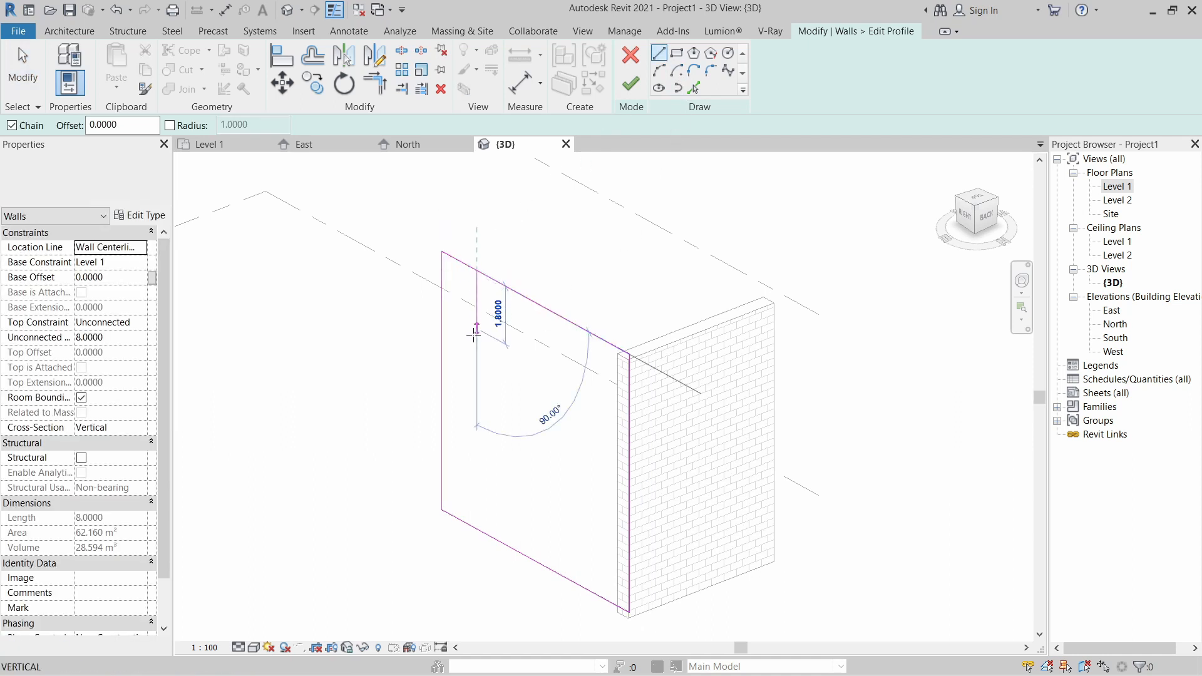
click(477, 393)
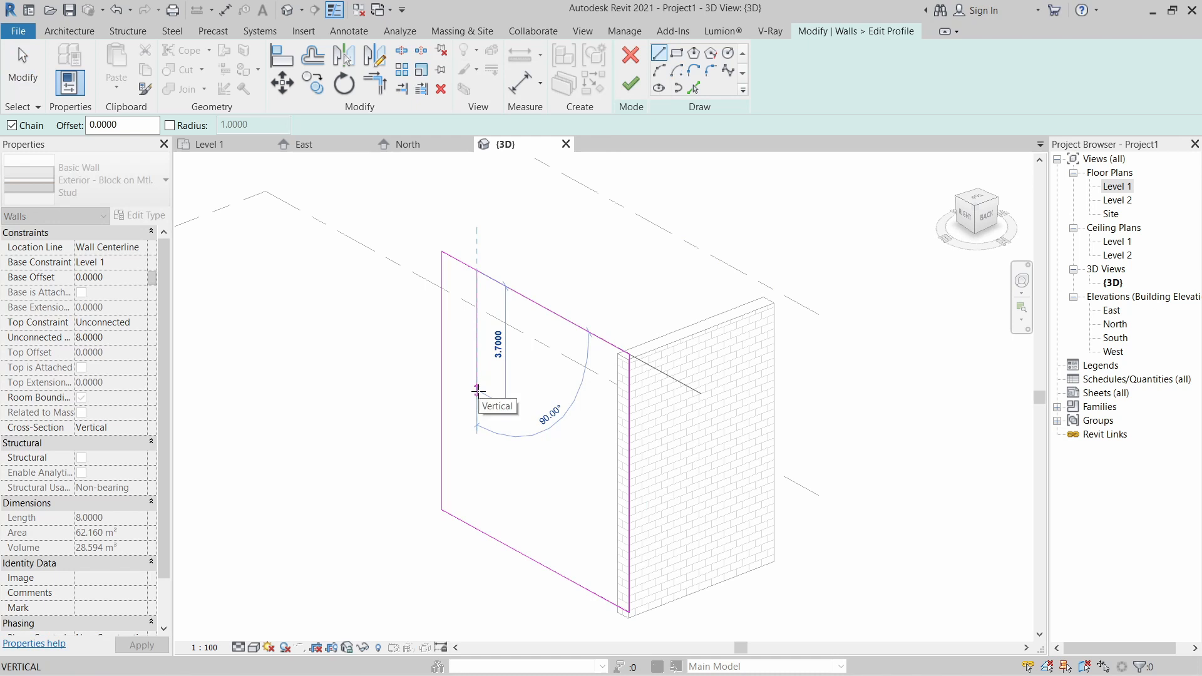
click(442, 370)
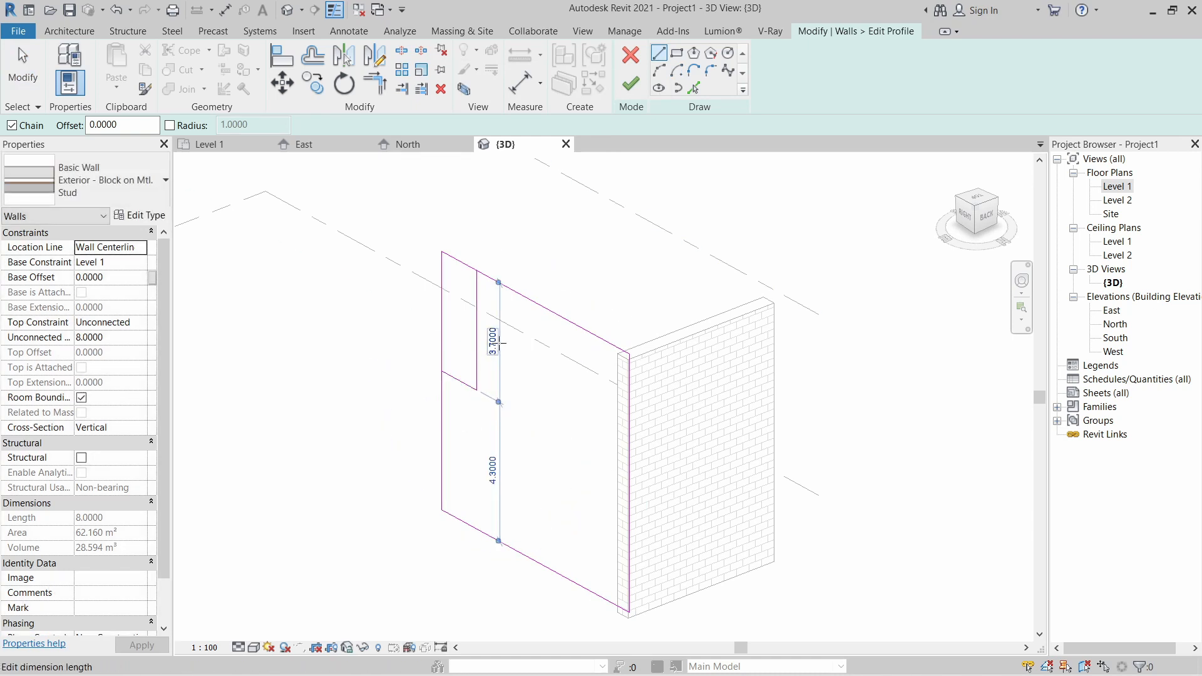
key(Escape)
Trim the profile's upper edge and free-end edge to the two notch lines, finish the profile edit and deselect the wall.
click(457, 260)
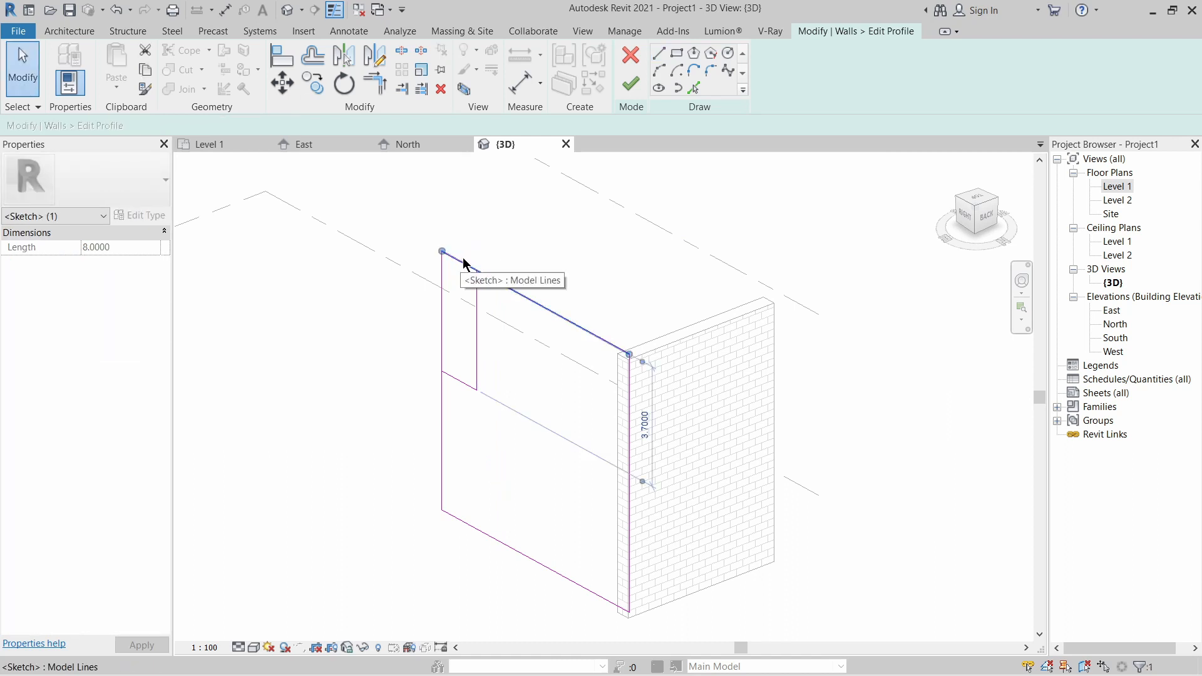
click(495, 310)
key(t)
key(r)
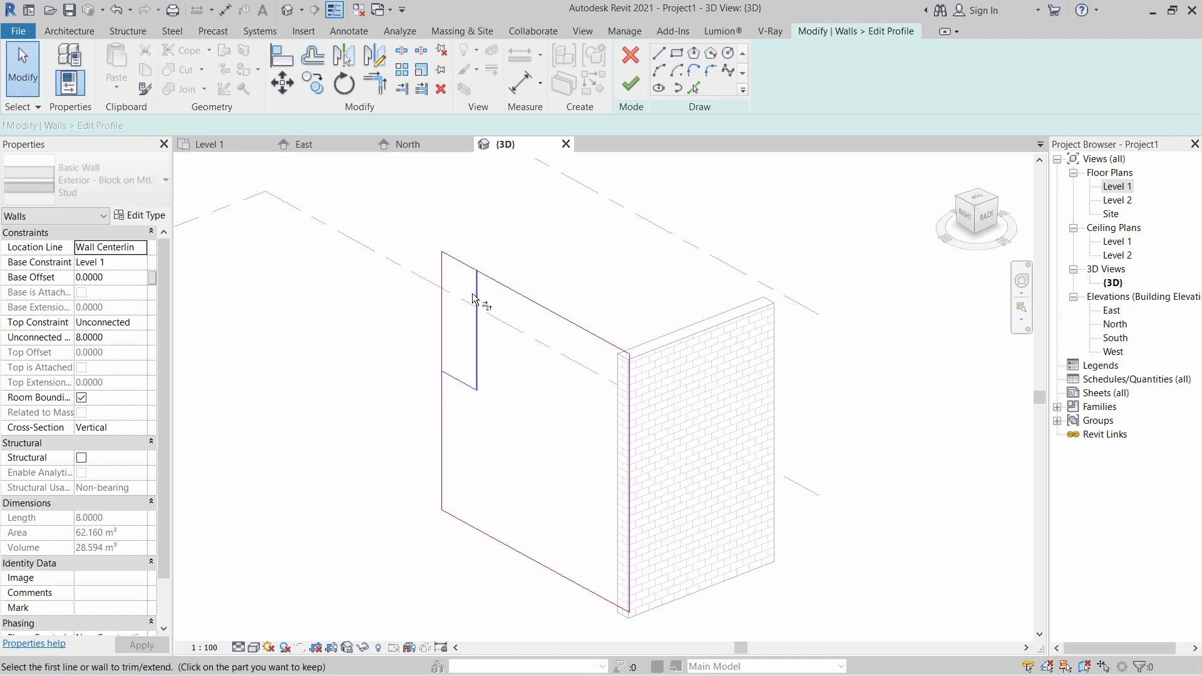
click(476, 291)
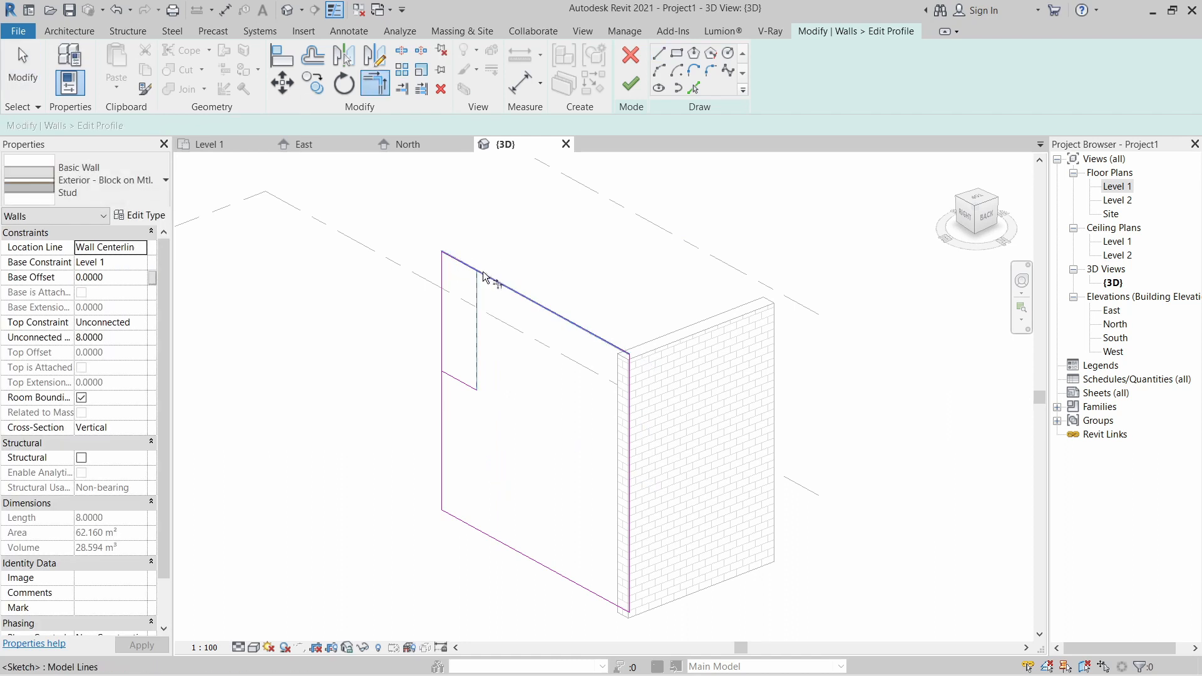
click(441, 383)
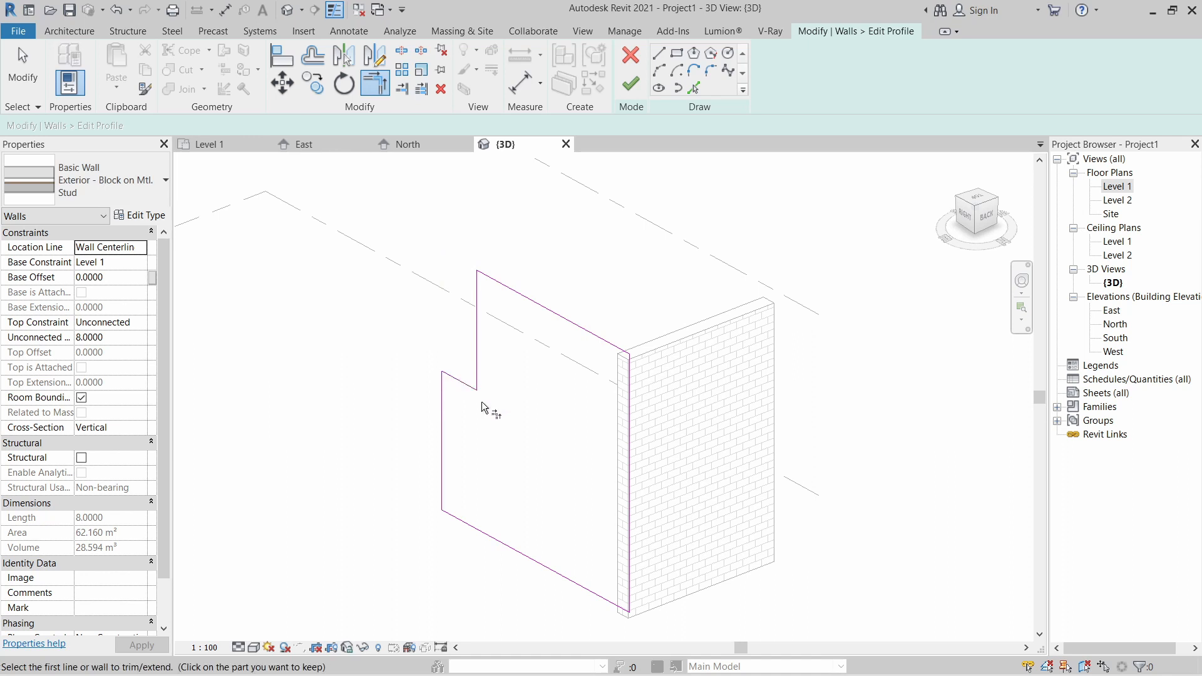
key(Escape)
key(Escape)
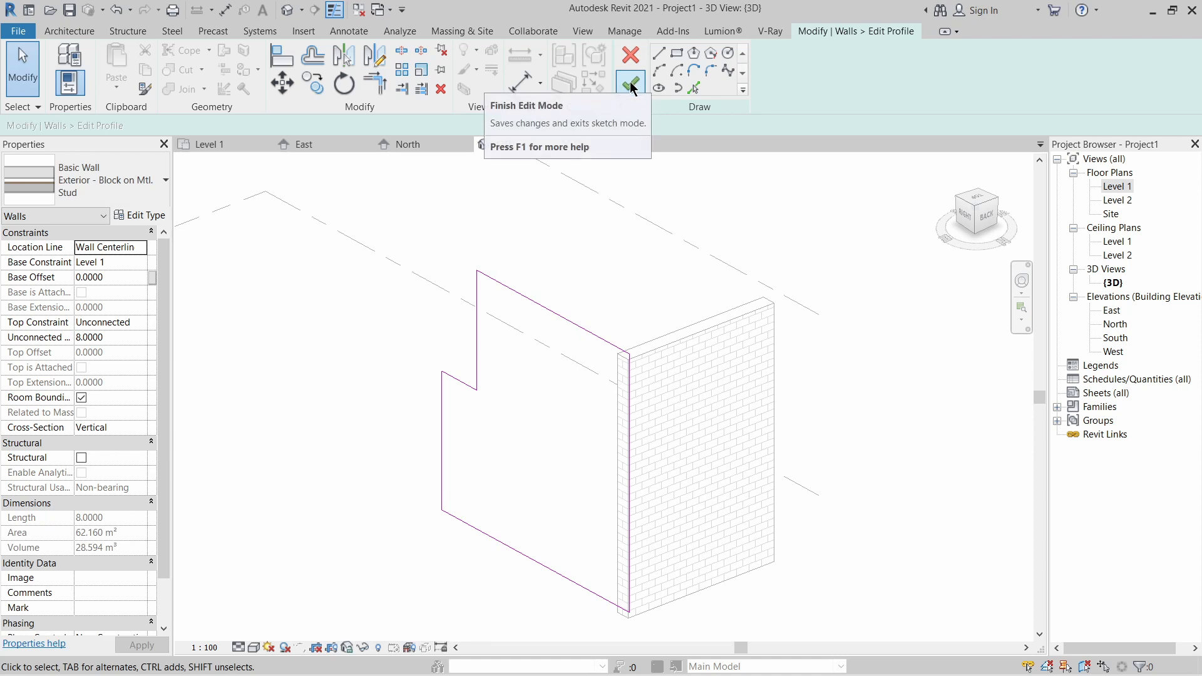
click(631, 88)
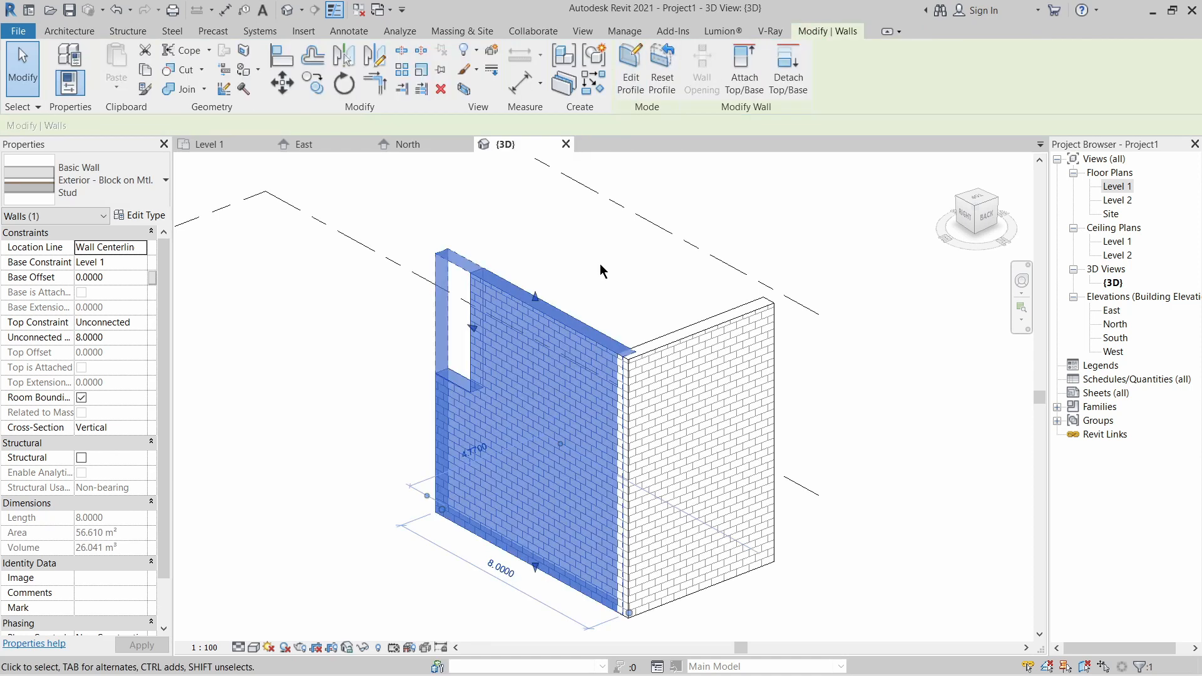
click(600, 264)
Edit the notched wall's profile again to cut a rectangular opening about 1.72 m wide and 2.85 m high beside the notch, finishing the edit.
mouse_move(565, 385)
shift+middle_down()
mouse_move(651, 298)
mouse_move(644, 276)
mouse_move(603, 359)
shift+middle_up()
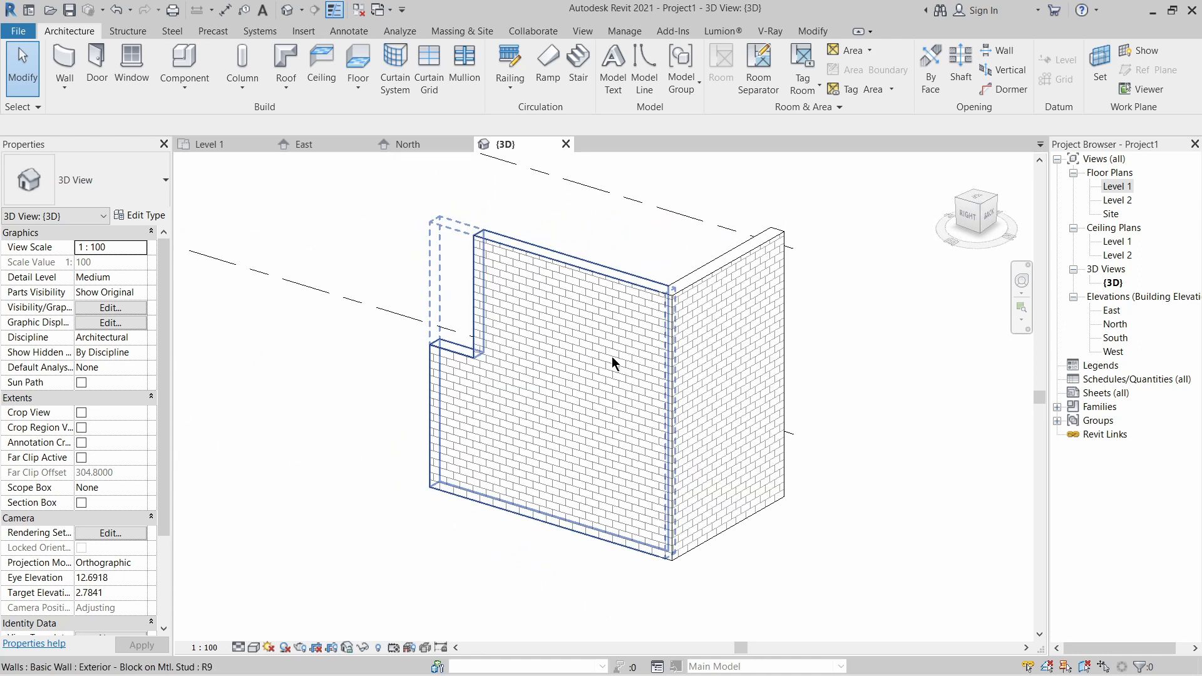
click(618, 275)
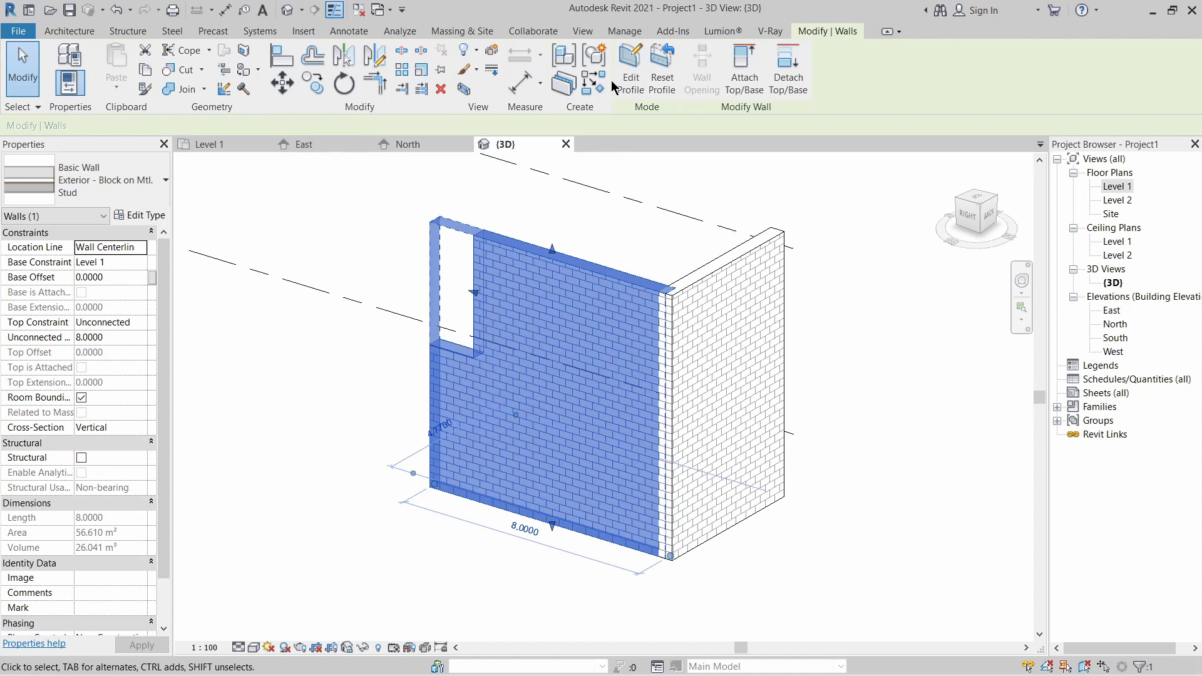
click(636, 79)
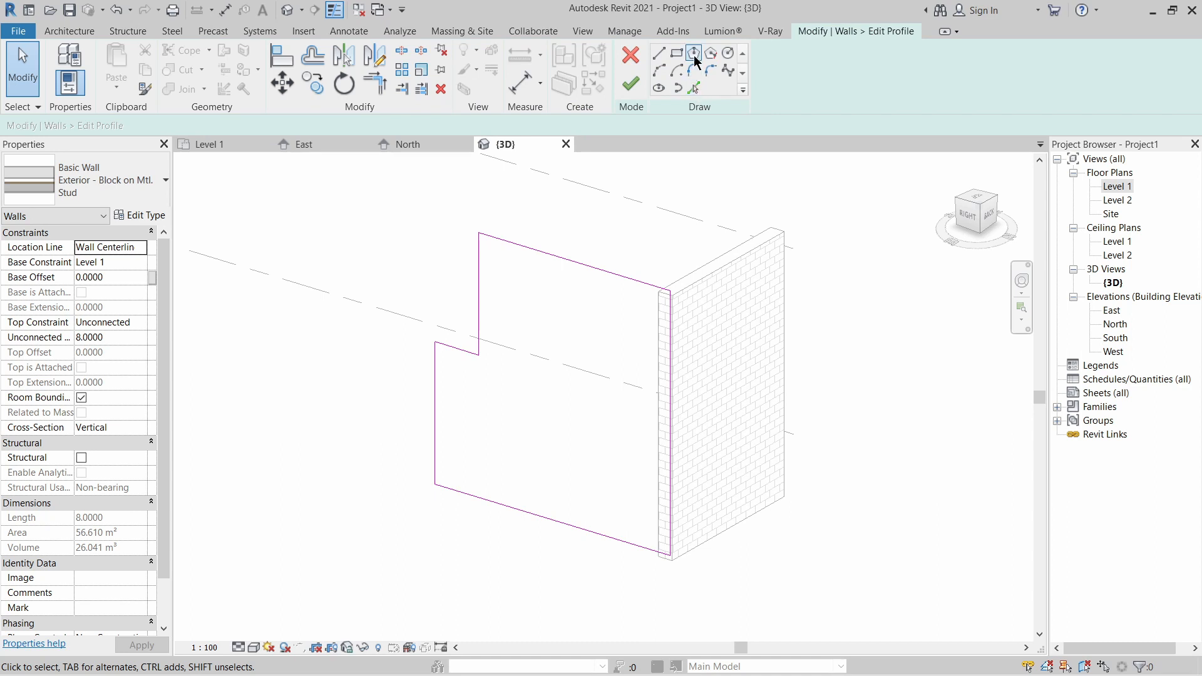
click(676, 52)
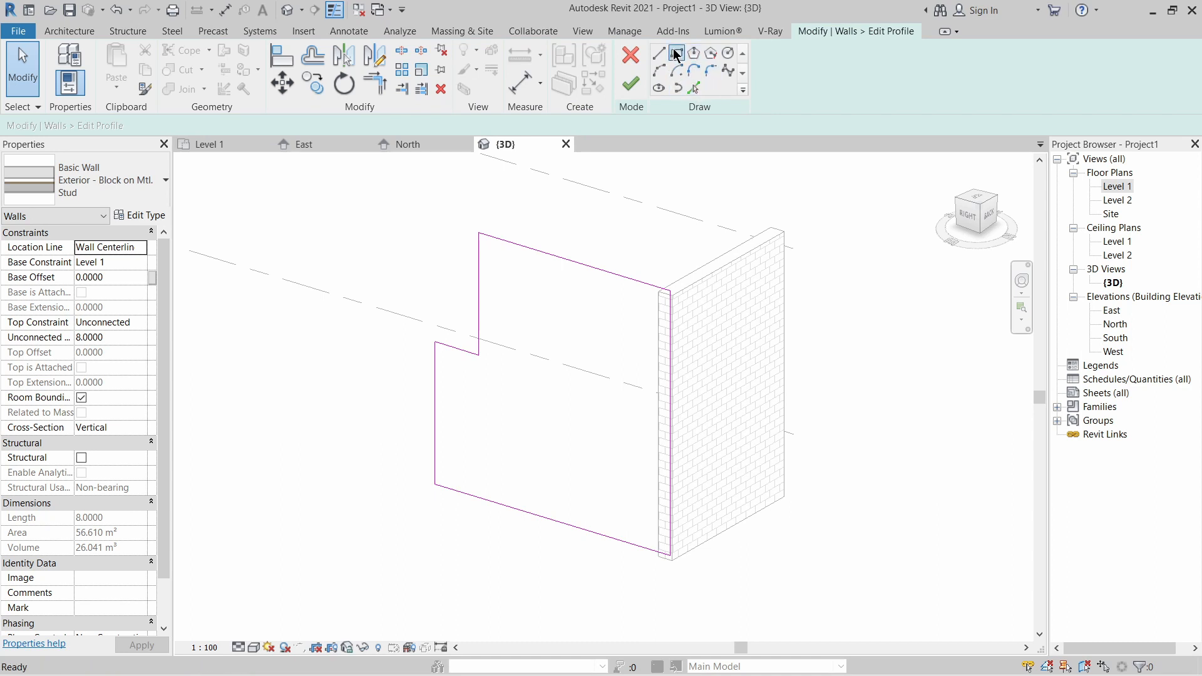
click(503, 270)
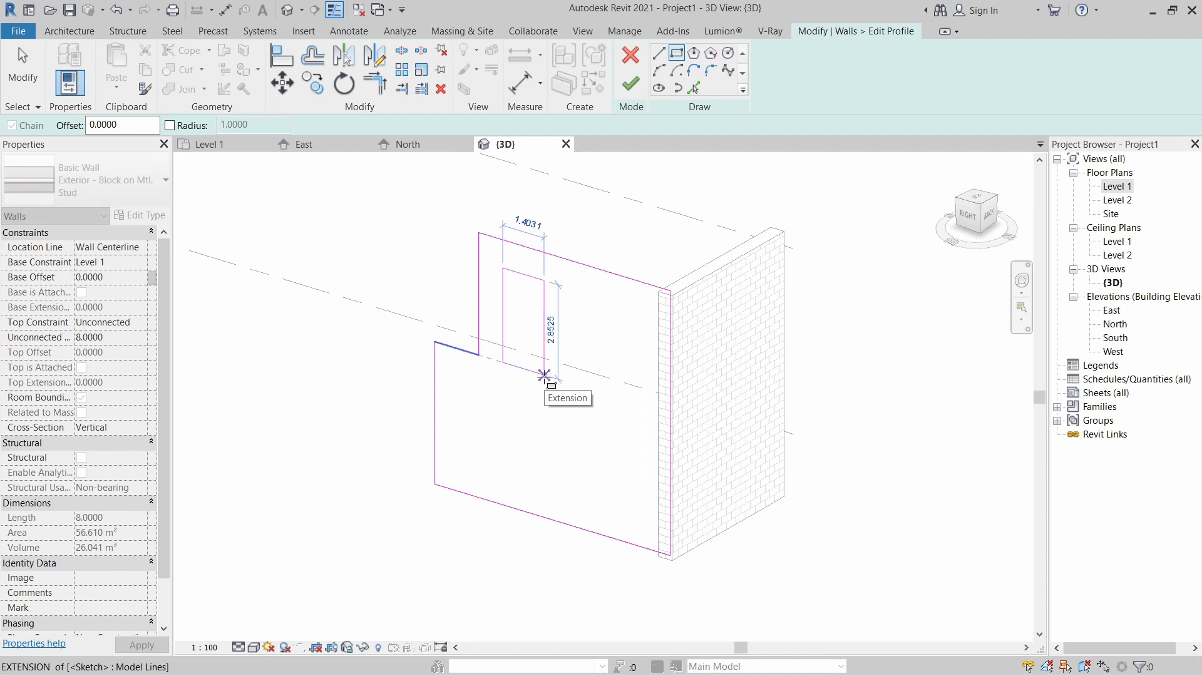
click(554, 376)
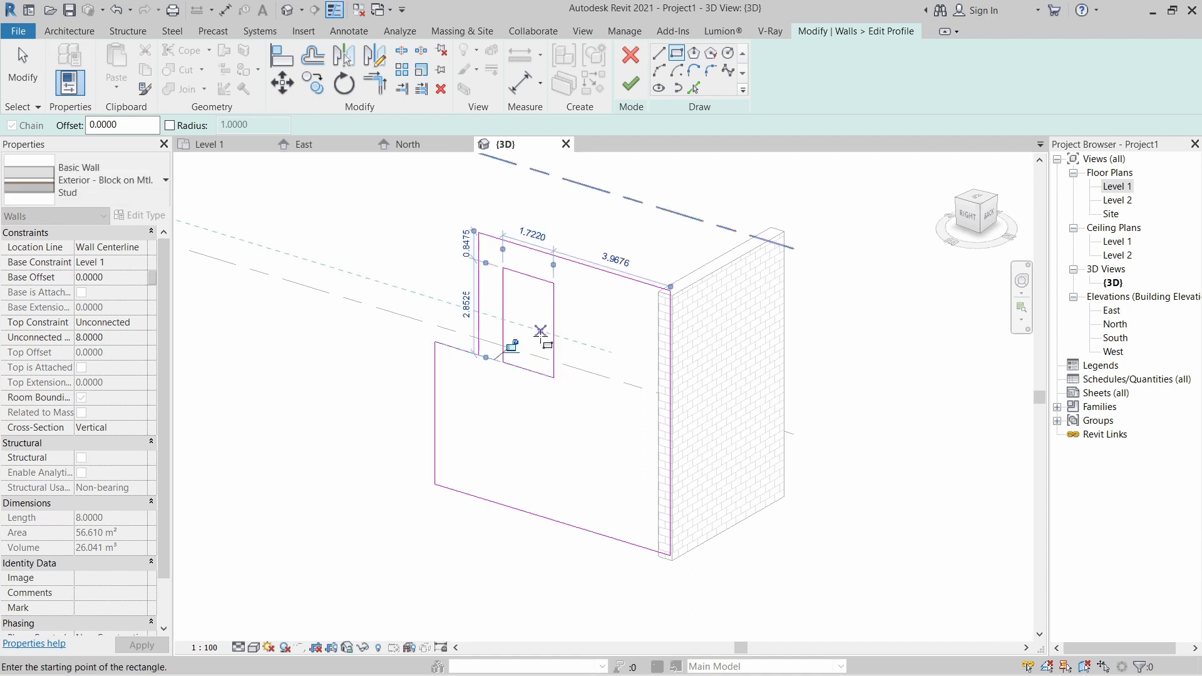
key(Escape)
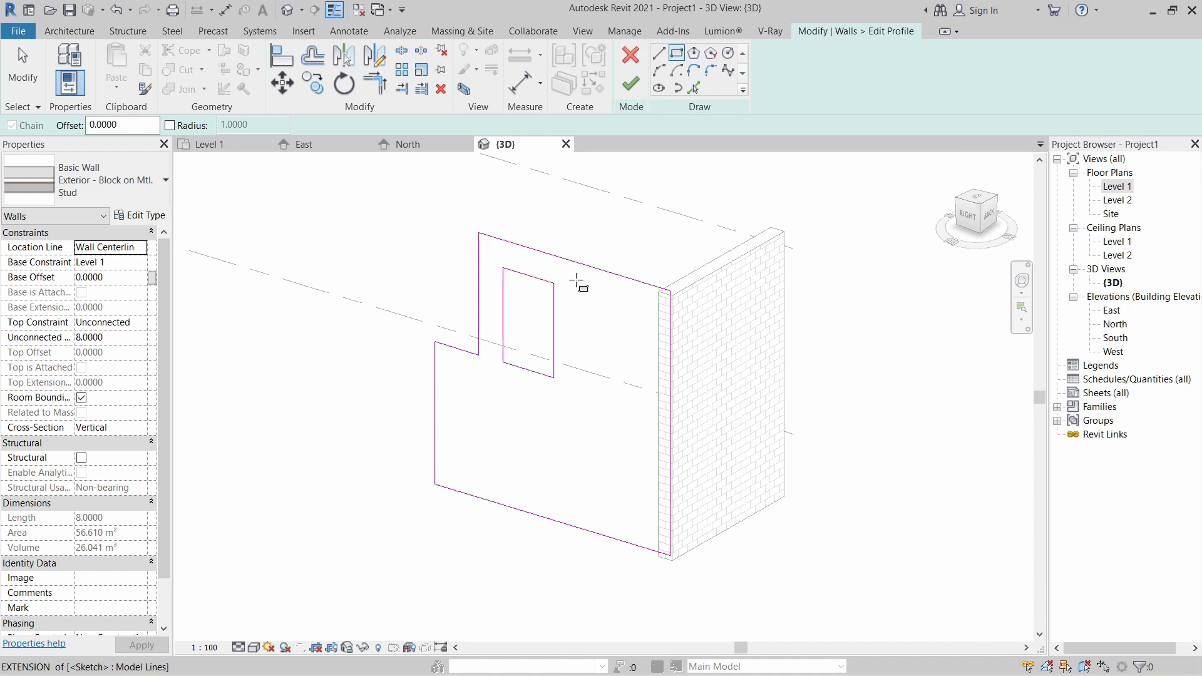
click(631, 83)
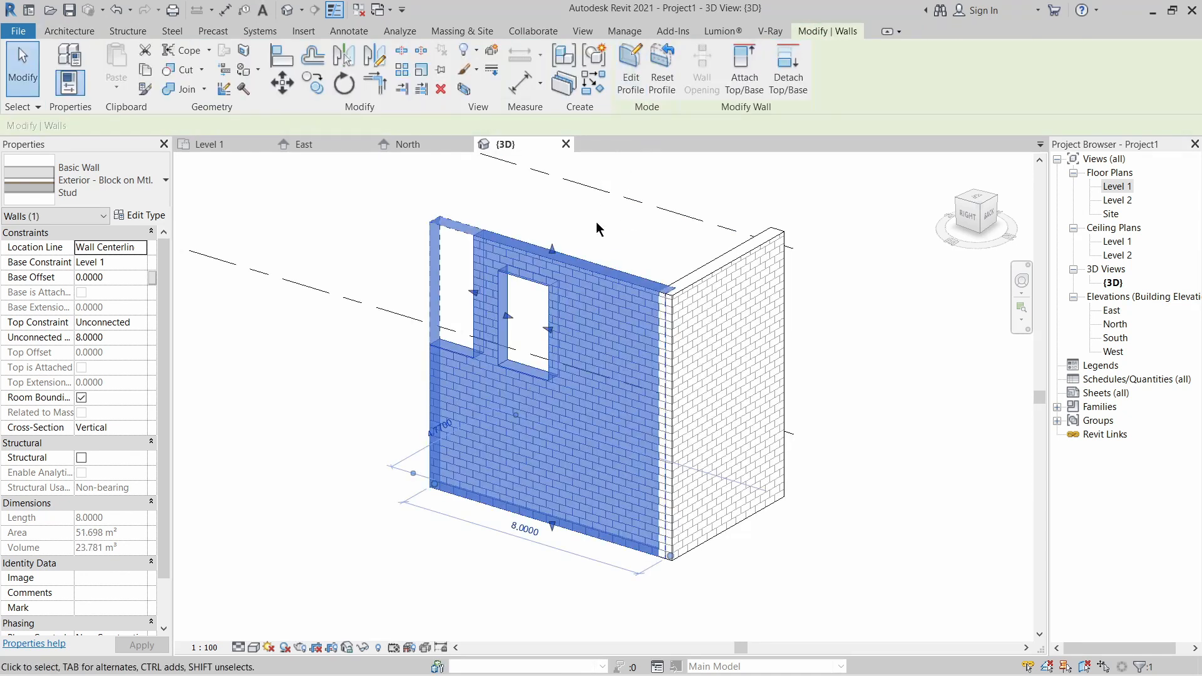
key(Escape)
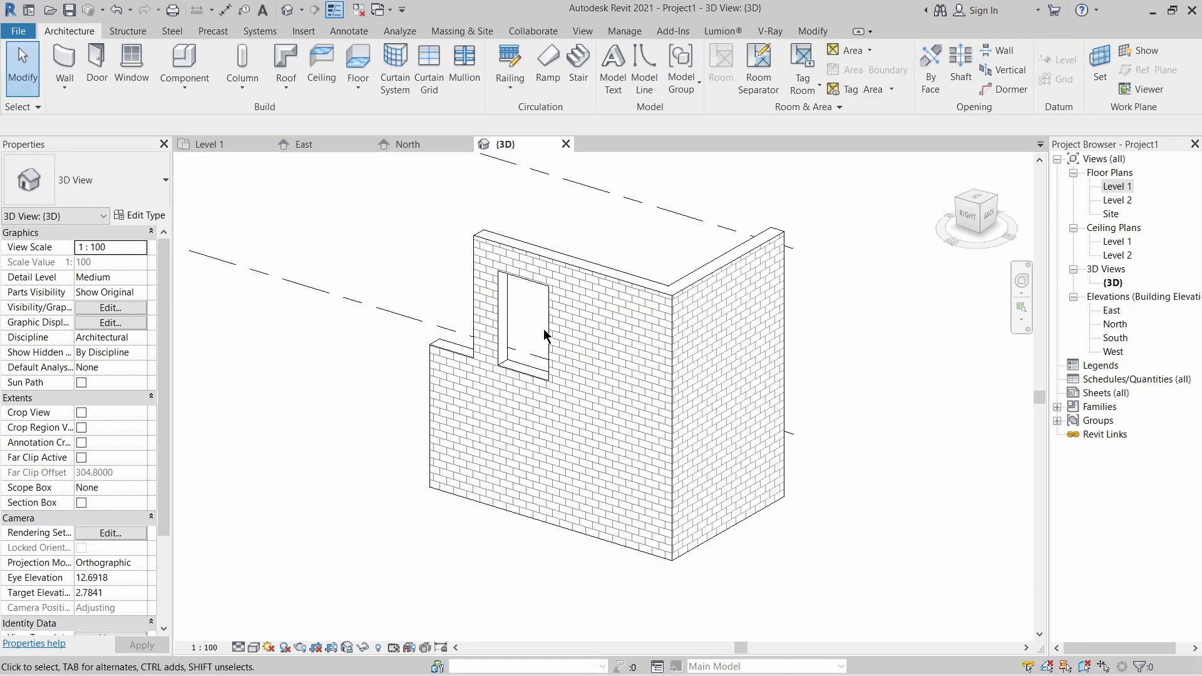
mouse_move(550, 302)
shift+middle_down()
mouse_move(622, 263)
mouse_move(520, 271)
shift+middle_up()
scroll(631, 305, down, 1)
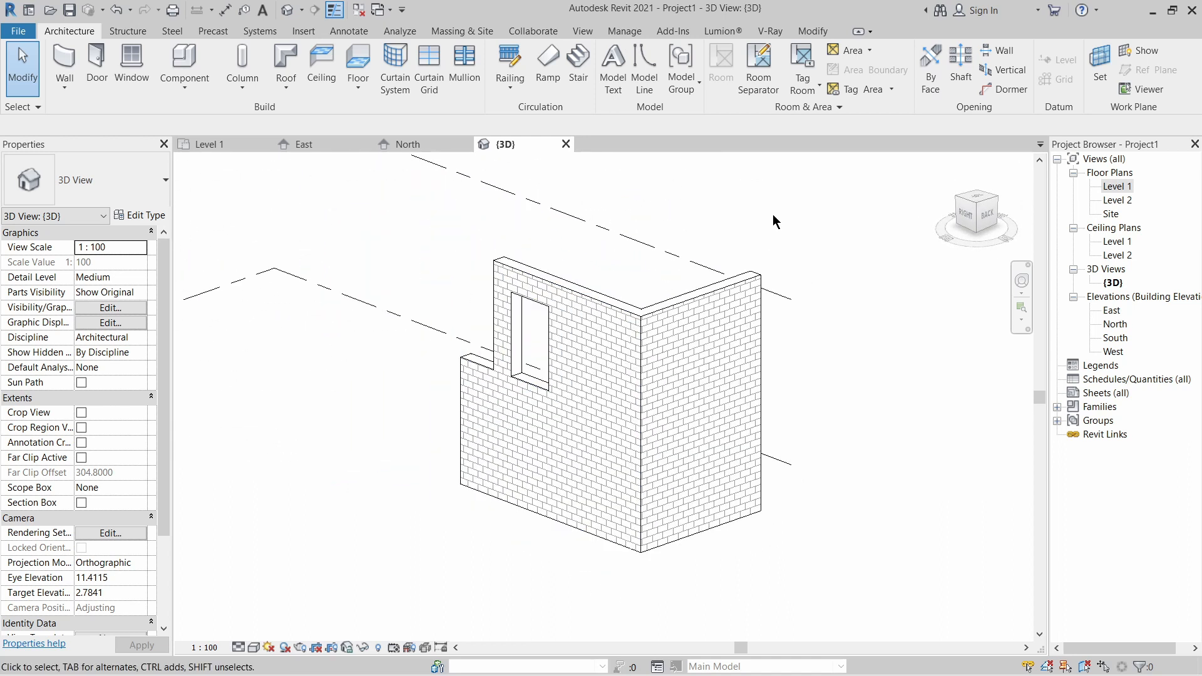